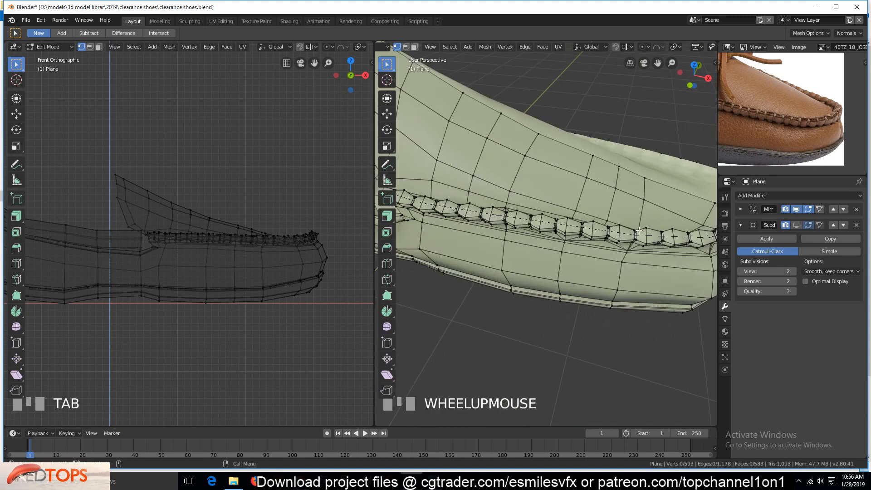
Leave mesh editing and delete the separate Plane.003 object running along the braided seam.
key(Tab)
click(659, 239)
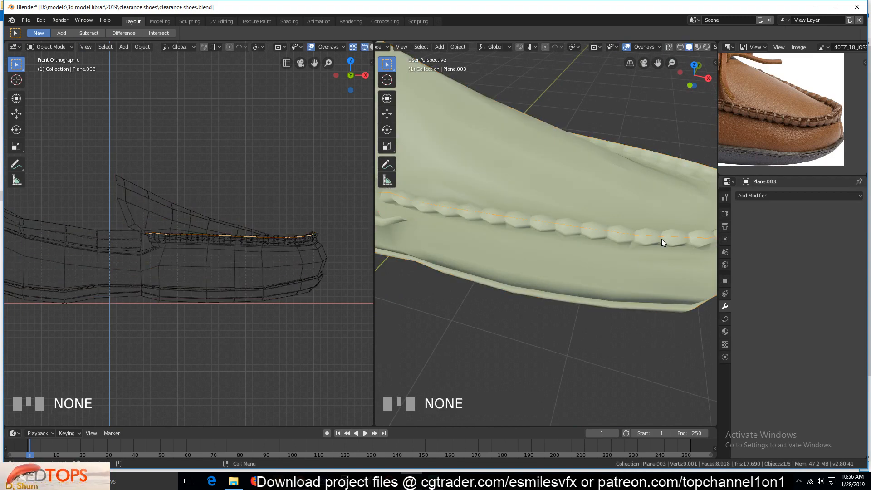
key(x)
click(662, 239)
Turn on the viewport display of the shoe mesh's Subdivision modifier and inspect the braided seam's smoothing.
key(grave)
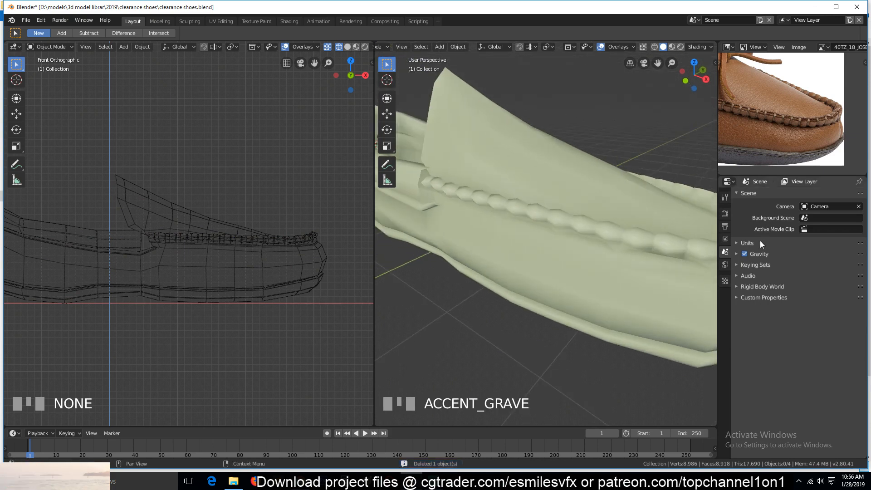
click(695, 260)
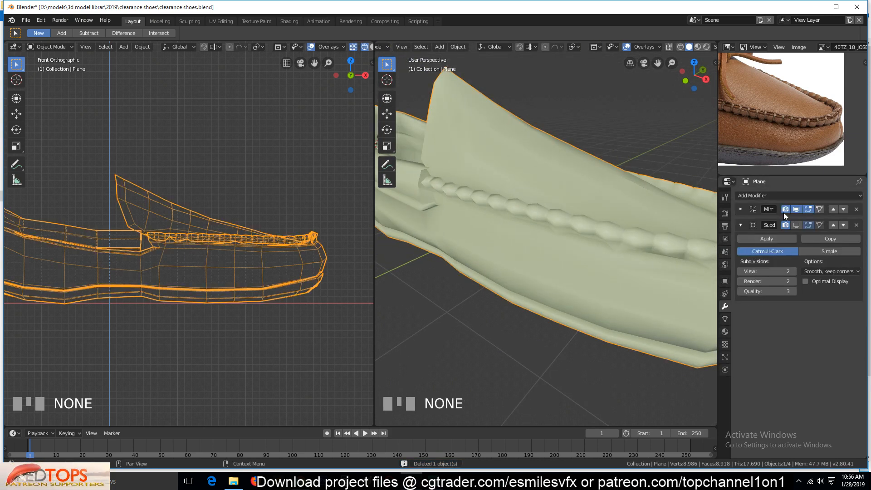
click(797, 225)
key(grave)
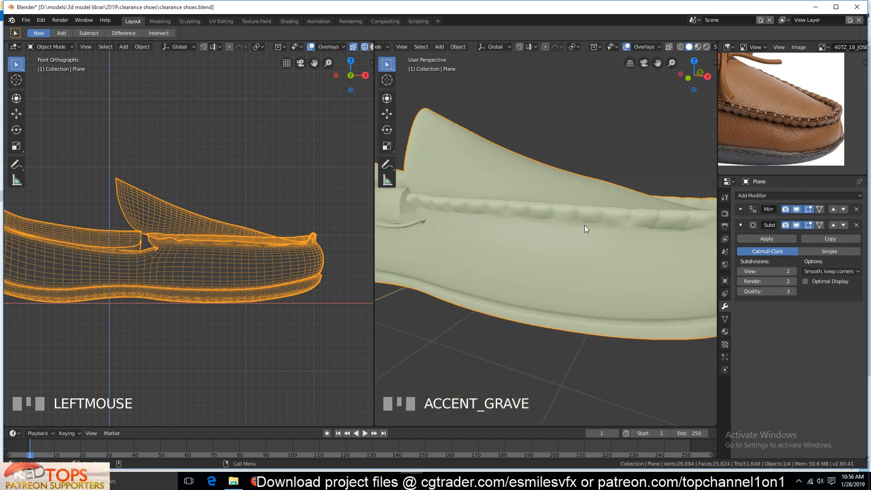
scroll(627, 229, up, 3)
scroll(583, 207, down, 2)
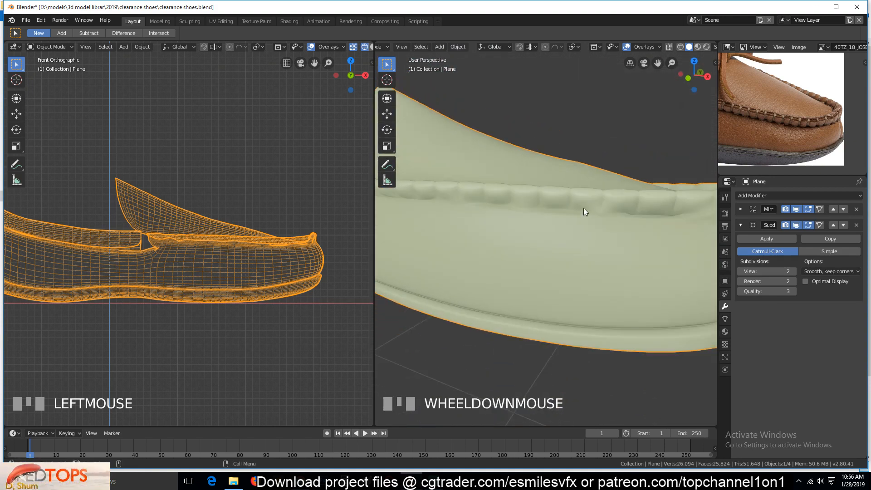
key(grave)
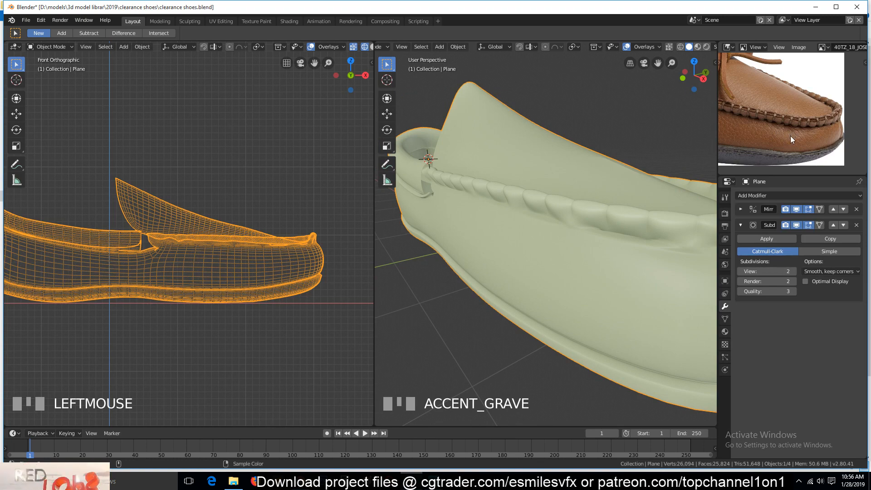
middle_drag(559, 214, 482, 219)
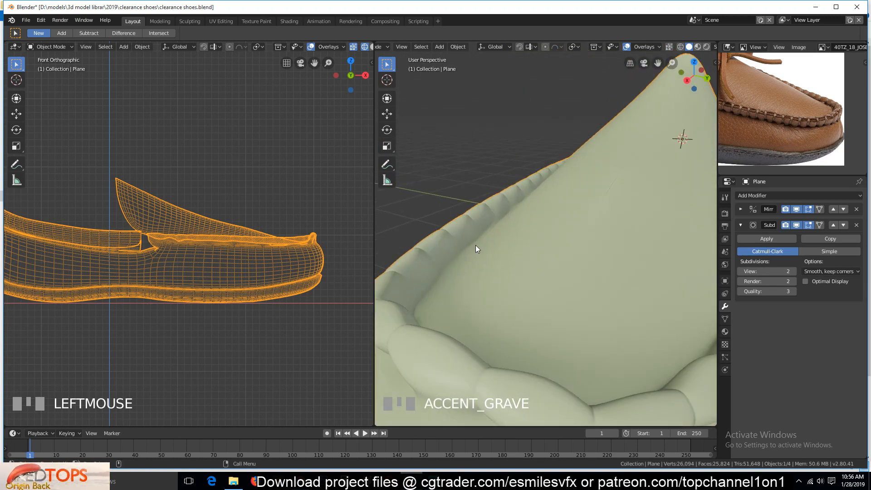
middle_drag(476, 249, 561, 266)
Recalculate the normals of the whole shoe mesh and check the seam's shading in Object Mode.
key(Tab)
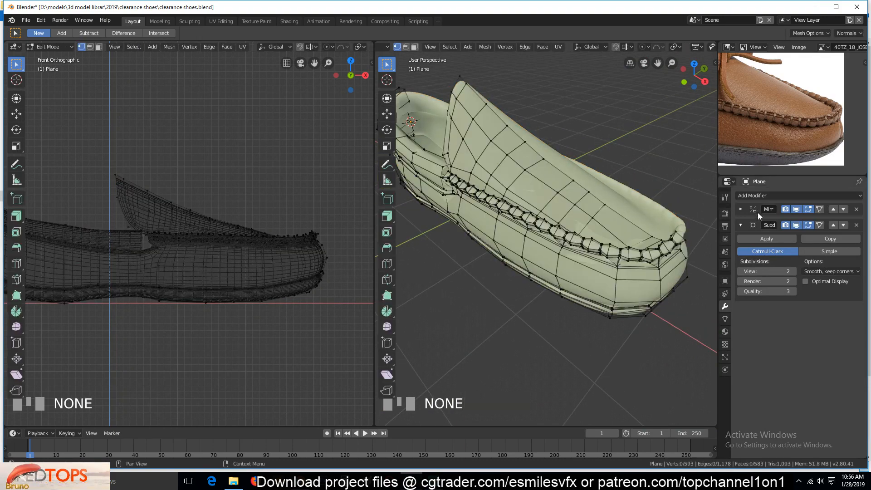
key(a)
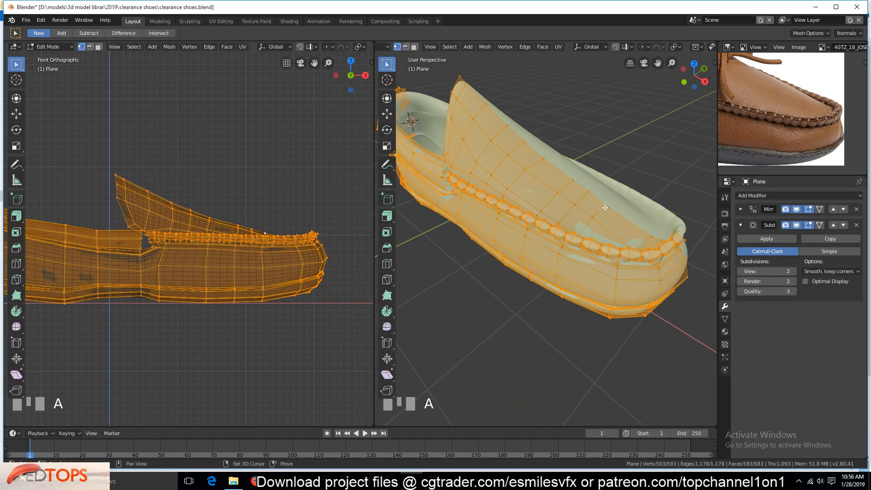
key(shift+n)
key(Tab)
scroll(605, 228, up, 4)
middle_drag(606, 228, 531, 231)
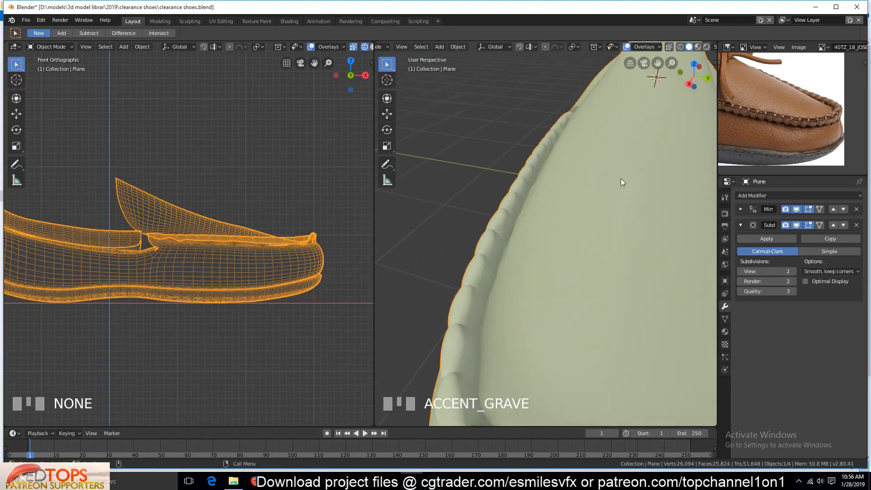
Hide the subdivision preview, then select the shoe's centre edge loop and move it along Y against the mirror plane.
click(796, 225)
key(Tab)
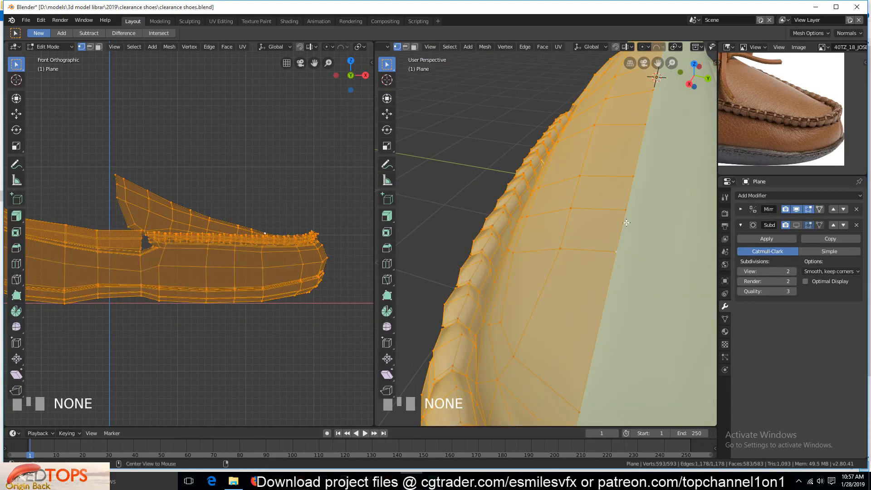
alt+click(626, 222)
scroll(625, 222, down, 8)
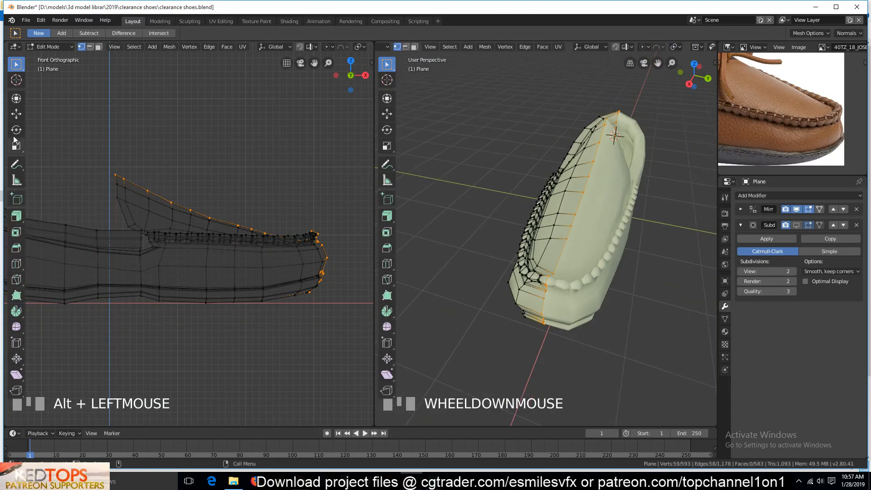
click(16, 113)
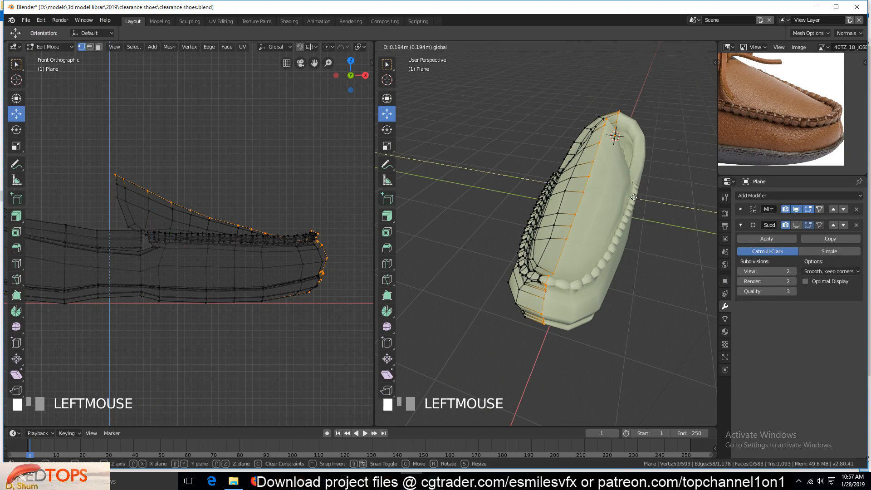
key(Tab)
Turn the Subdivision modifier's viewport display back on to check the toe, and save the file.
scroll(584, 244, up, 6)
key(grave)
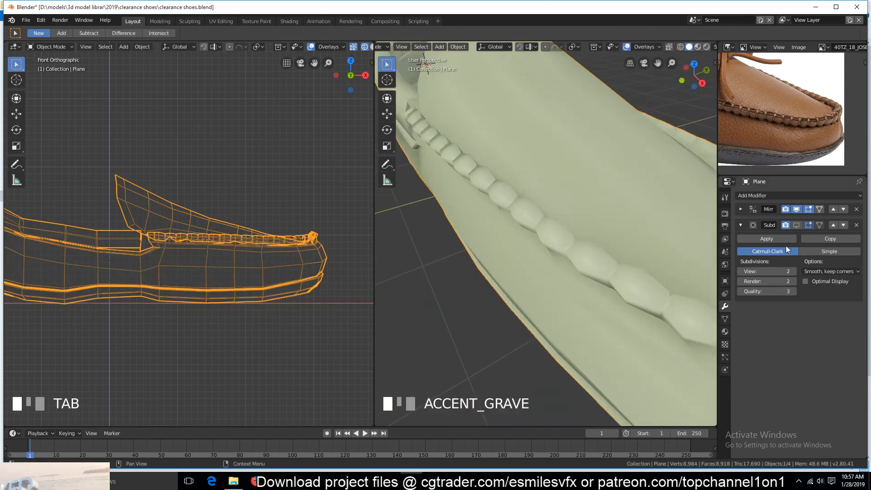
click(796, 225)
scroll(632, 230, down, 3)
key(grave)
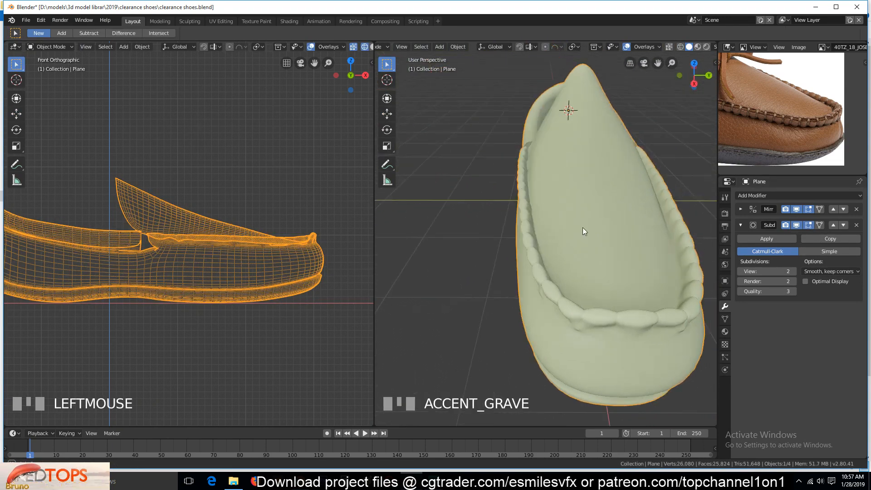
scroll(611, 205, down, 5)
key(ctrl+s)
Switch off the Subdivision modifier's render and viewport display and open the mesh for editing around the side gap.
shift+middle_drag(502, 209, 638, 189)
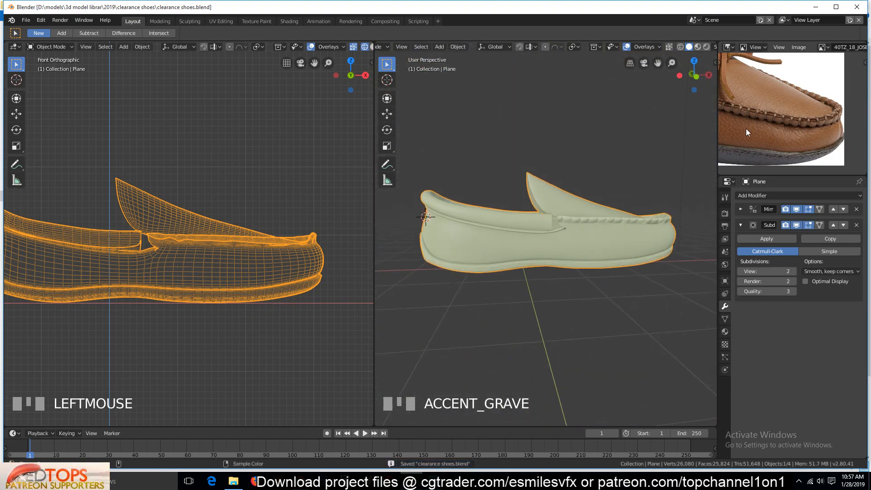
middle_drag(745, 128, 860, 139)
scroll(467, 247, up, 3)
key(grave)
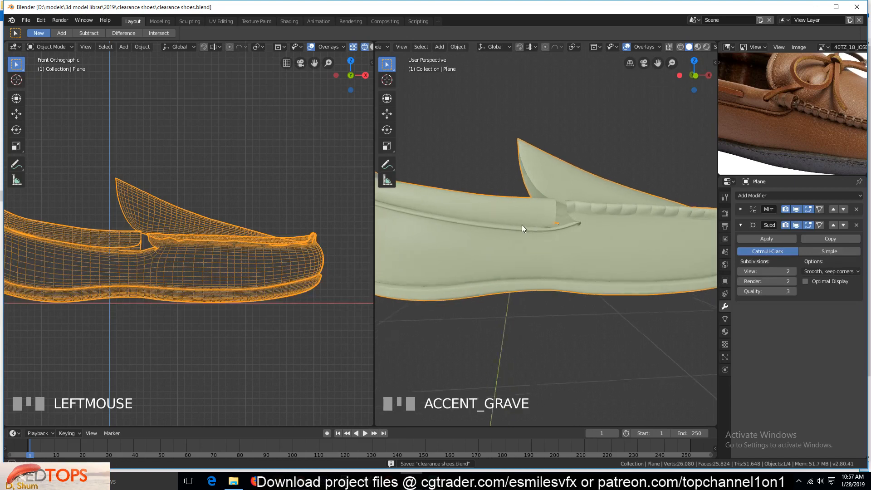
scroll(545, 225, up, 5)
key(grave)
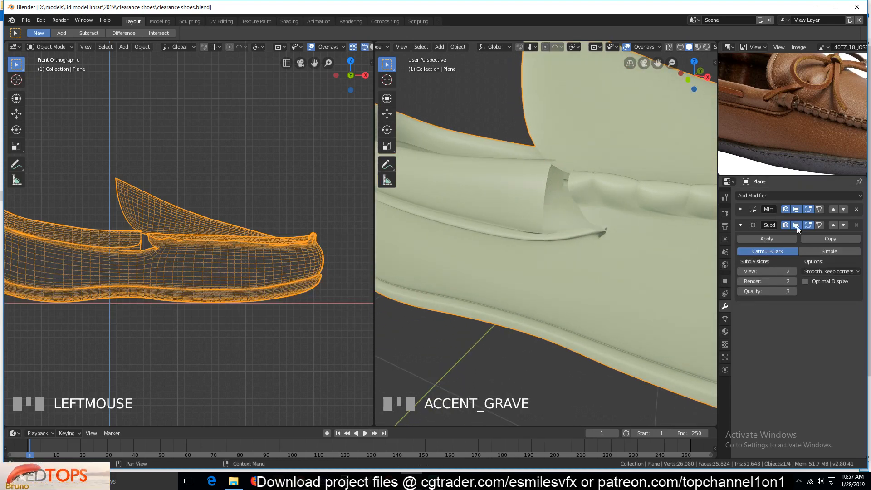
click(785, 225)
key(KP_1)
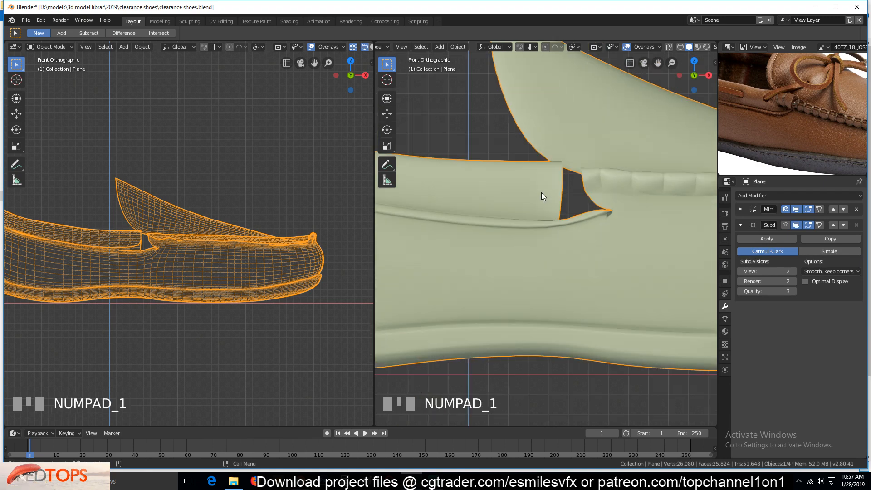
click(796, 225)
key(Tab)
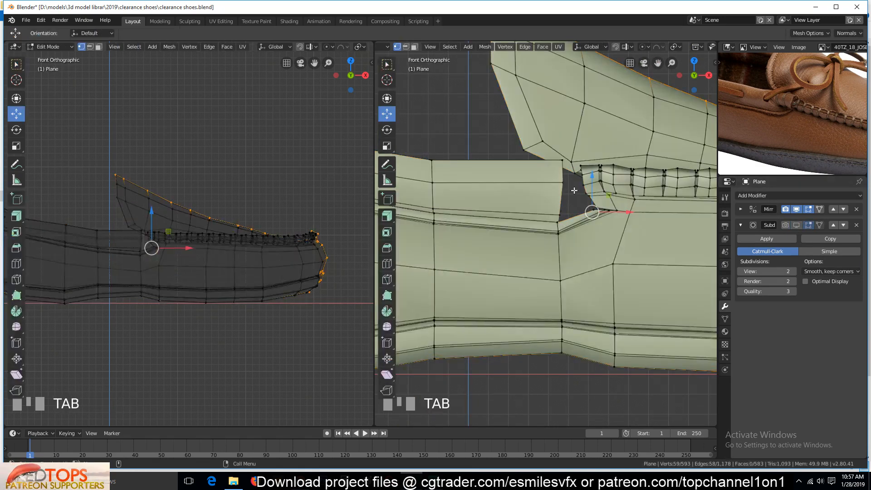
Select the open end edges of the collar strip at the side gap and extrude them forward to the braided seam.
key(shift+grave)
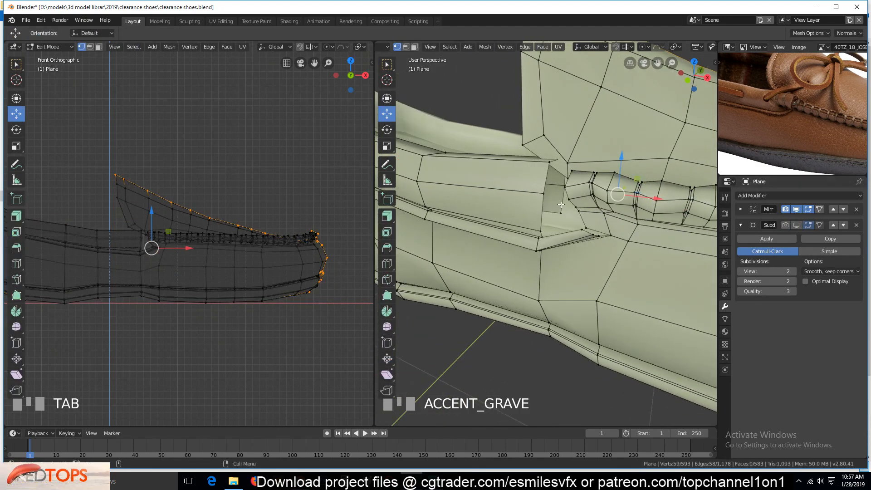
click(535, 220)
ctrl+click(536, 220)
click(540, 220)
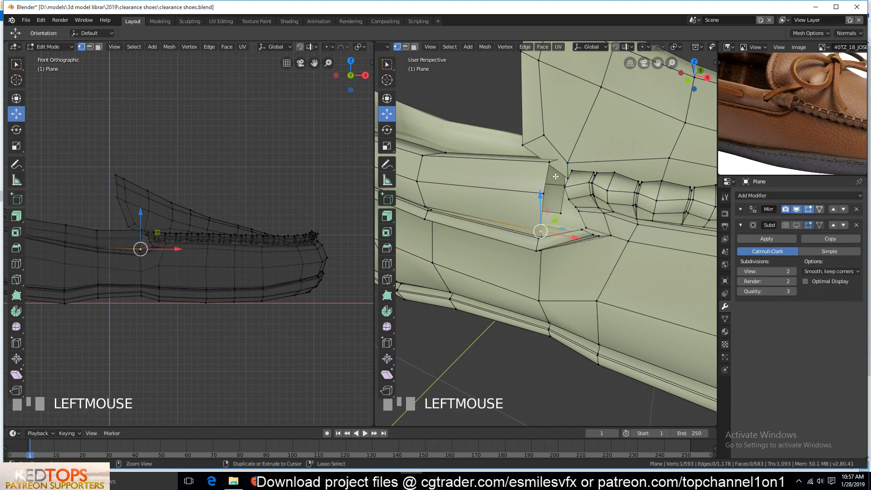
ctrl+click(548, 163)
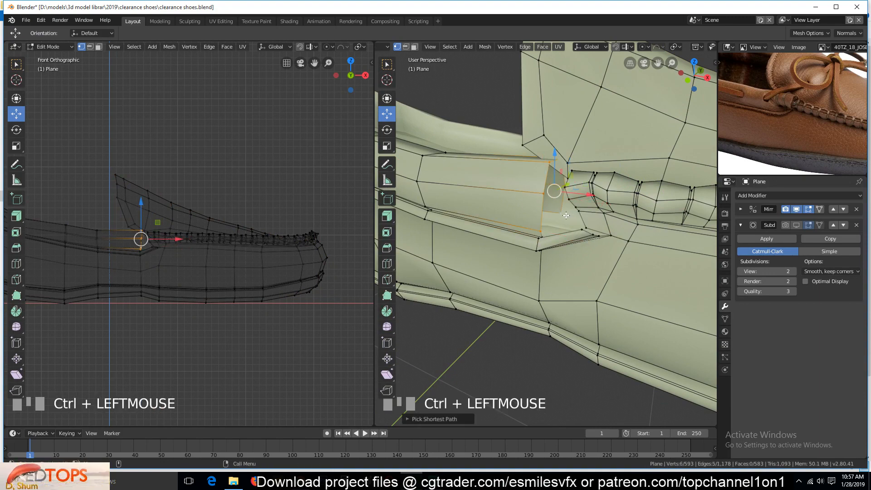
key(KP_1)
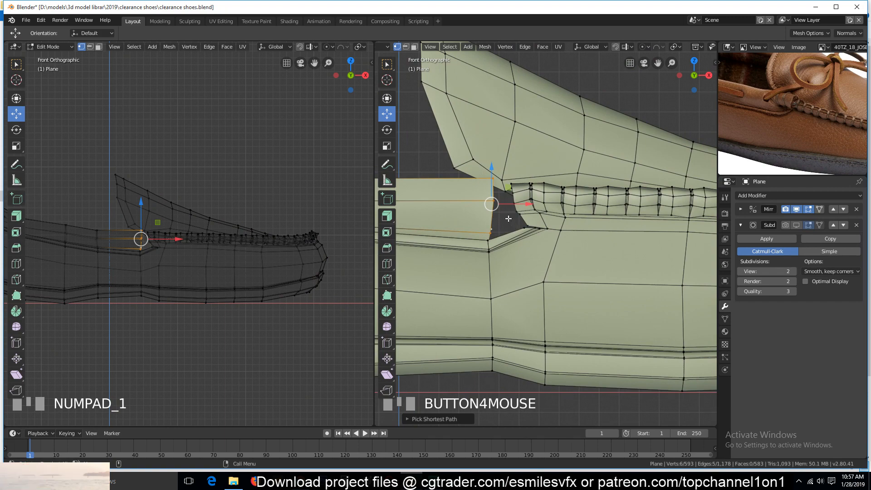
key(e)
click(536, 213)
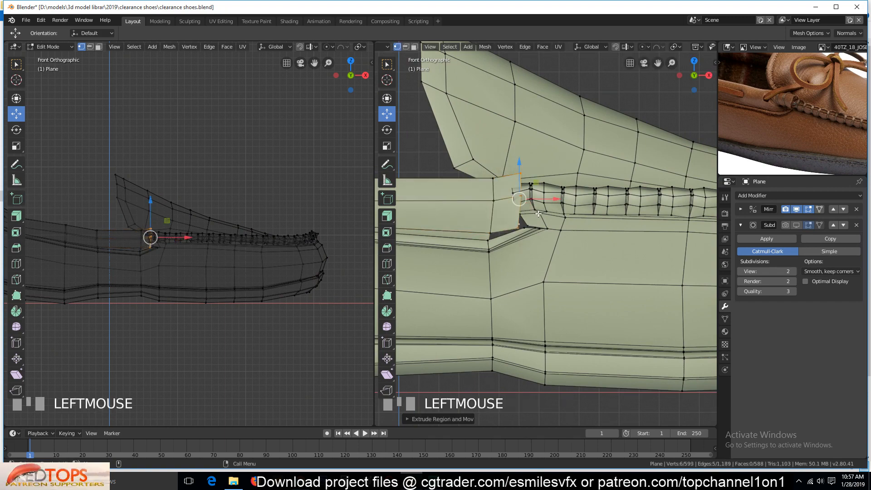
In top view, move the extruded collar end outward and rotate it so that it slants across the seam's start.
key(KP_7)
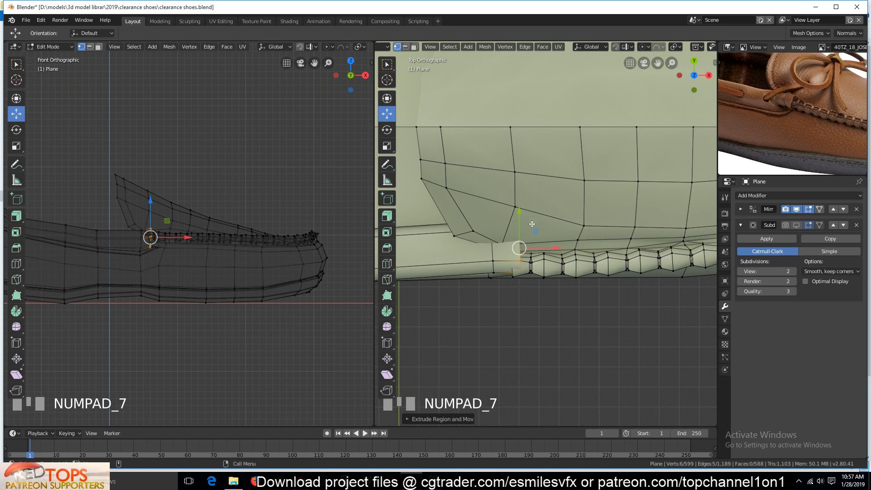
key(g)
click(540, 240)
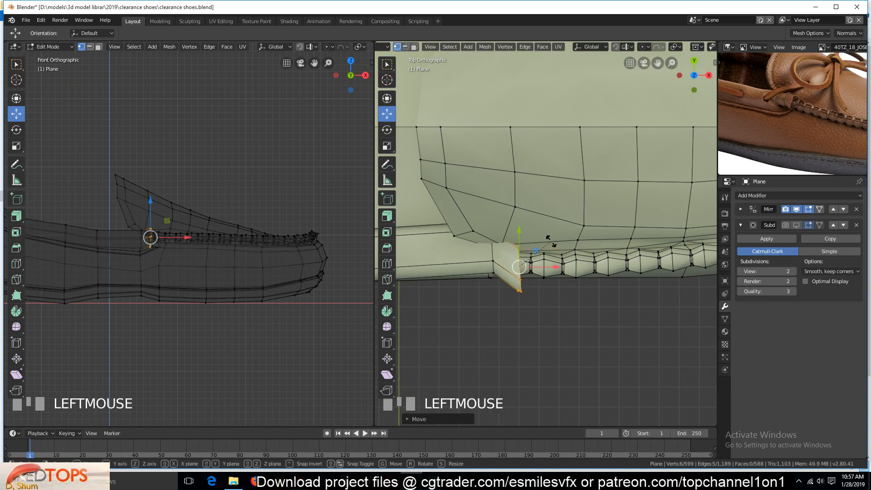
key(r)
click(531, 263)
Select the edge loop at the base of the collar extension, with see-through display on, and rotate, move and scale it.
alt+click(492, 255)
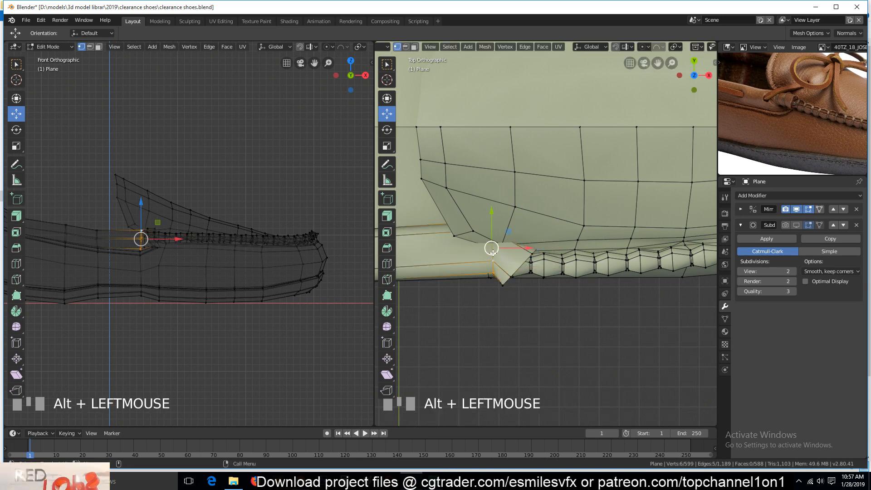
key(alt+z)
key(r)
click(556, 265)
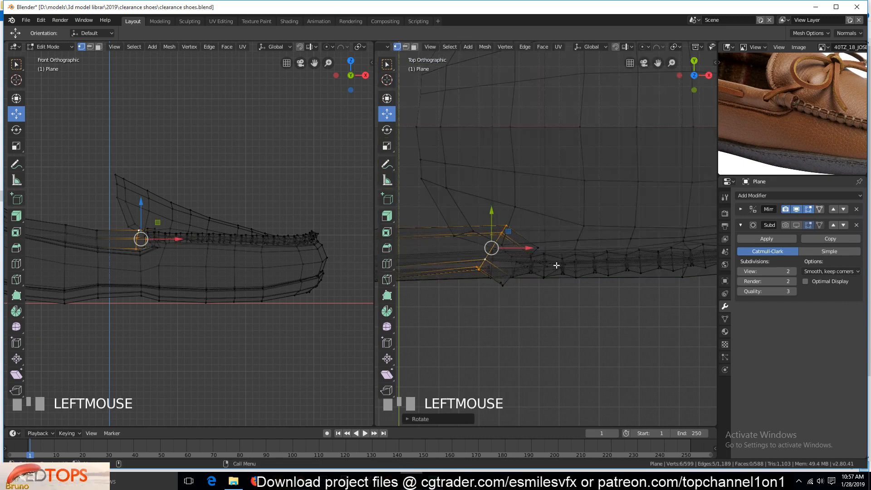
key(f)
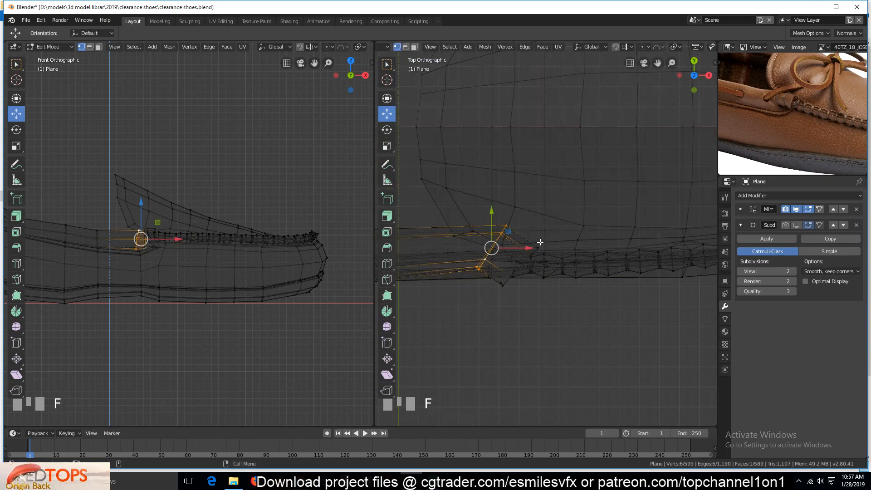
key(ctrl+z)
key(g)
click(540, 233)
key(s)
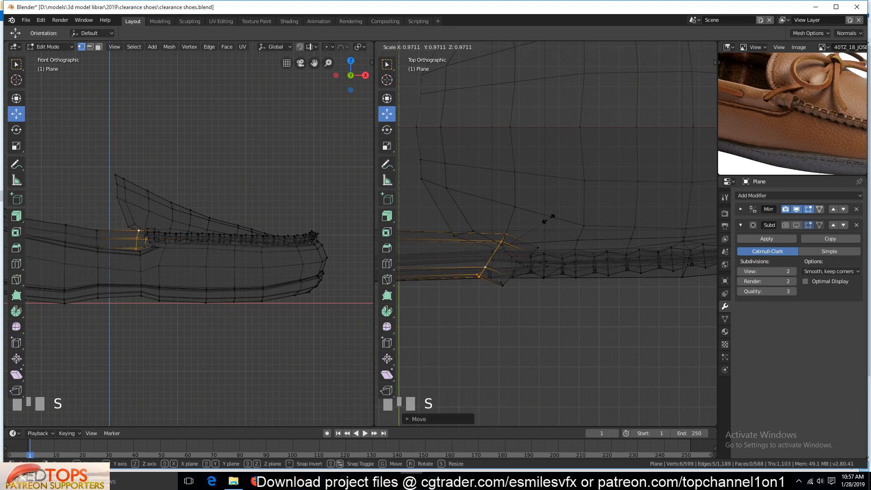
click(540, 229)
Select the collar extension's end edge loop and scale it down slightly.
alt+click(504, 281)
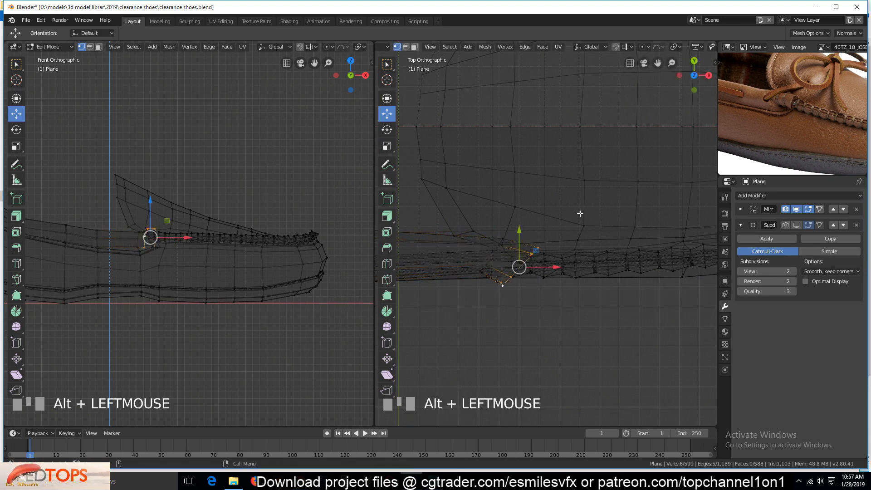
key(s)
click(533, 255)
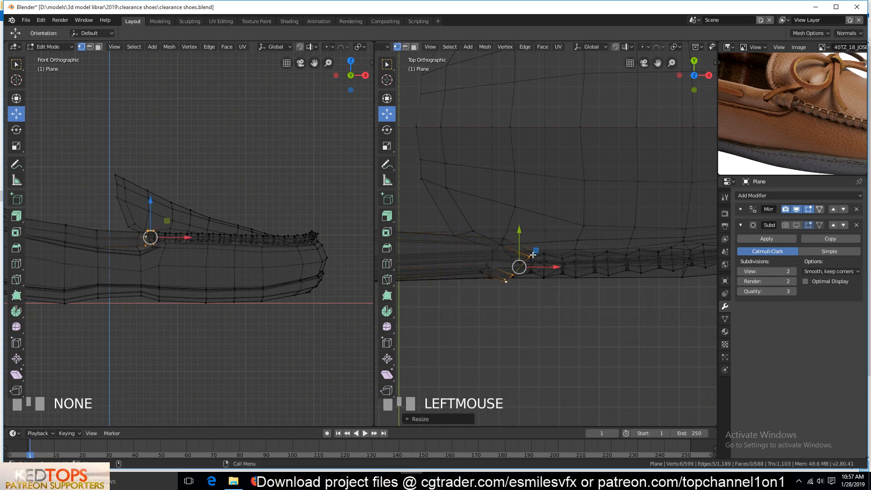
Extrude the collar extension's end further along the braided seam and rotate the new end edges upright in top view.
key(e)
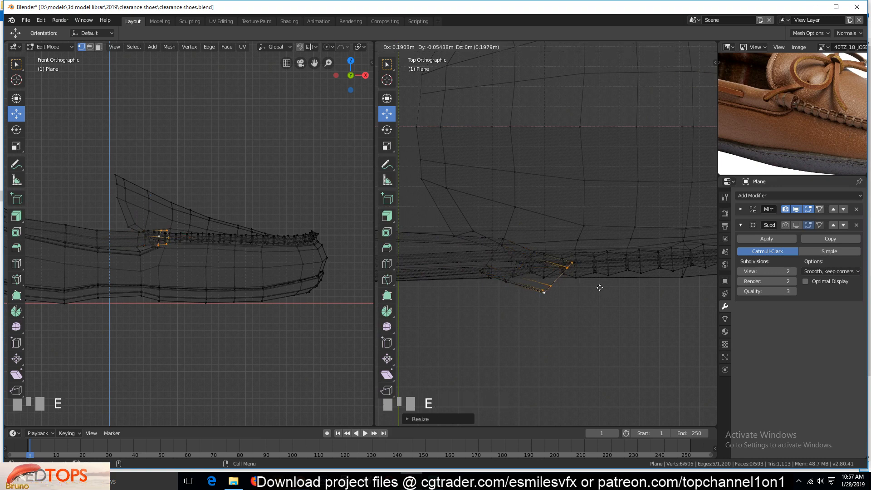
click(555, 278)
key(r)
click(593, 247)
key(z)
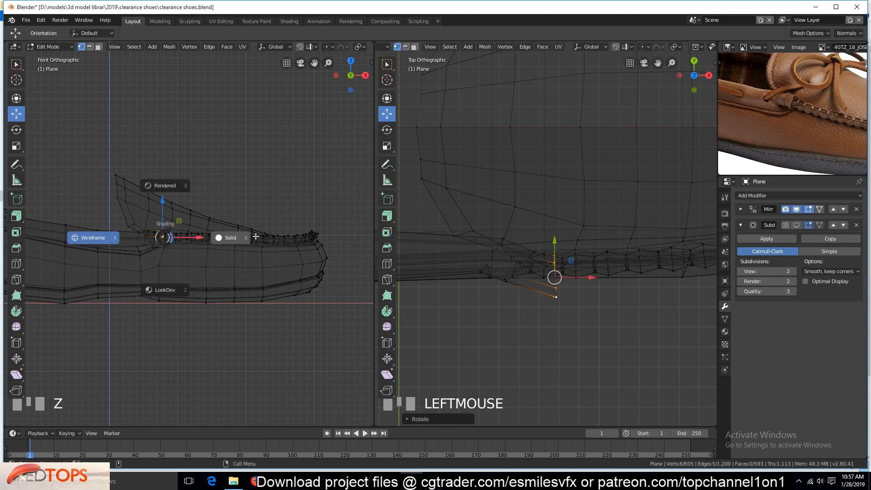
Switch to solid shading and edge selection, and scale the collar extension's end edges.
click(254, 236)
middle_drag(255, 235, 132, 229)
scroll(197, 290, up, 3)
scroll(196, 290, up, 2)
key(s)
click(244, 233)
key(grave)
key(2)
click(130, 223)
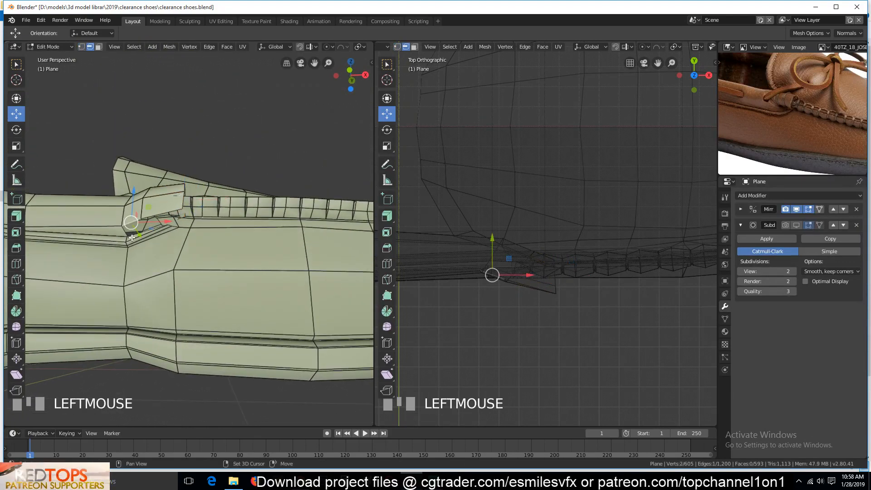
scroll(131, 238, up, 4)
key(grave)
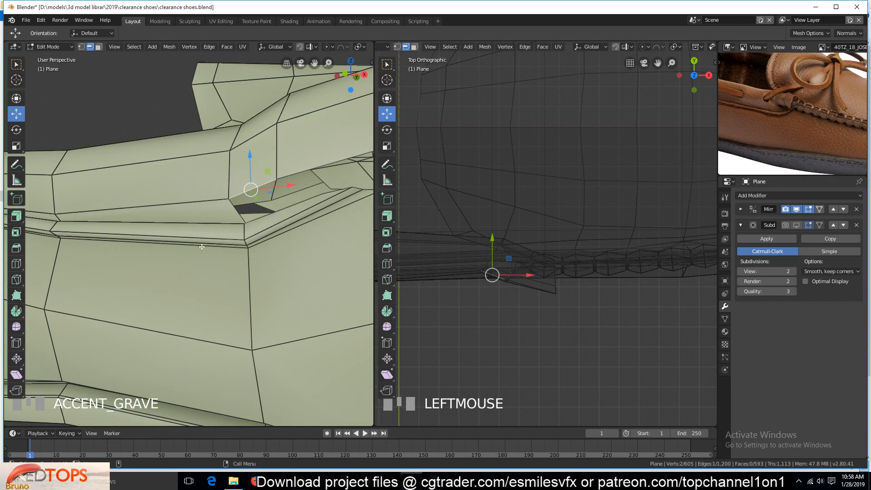
shift+click(269, 201)
key(f)
click(299, 176)
key(ctrl+z)
key(ctrl+z)
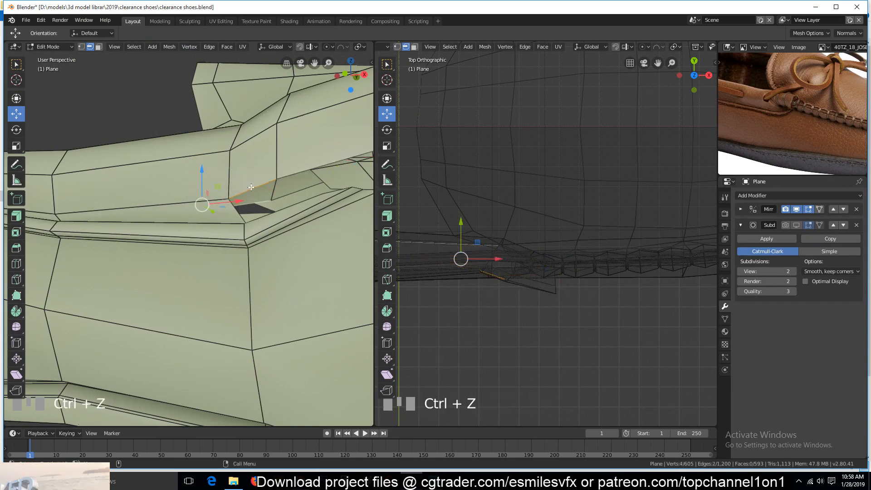
Fill a face under the collar extension between its lower edge and the opposite edge of the side gap.
click(250, 187)
shift+click(263, 202)
key(grave)
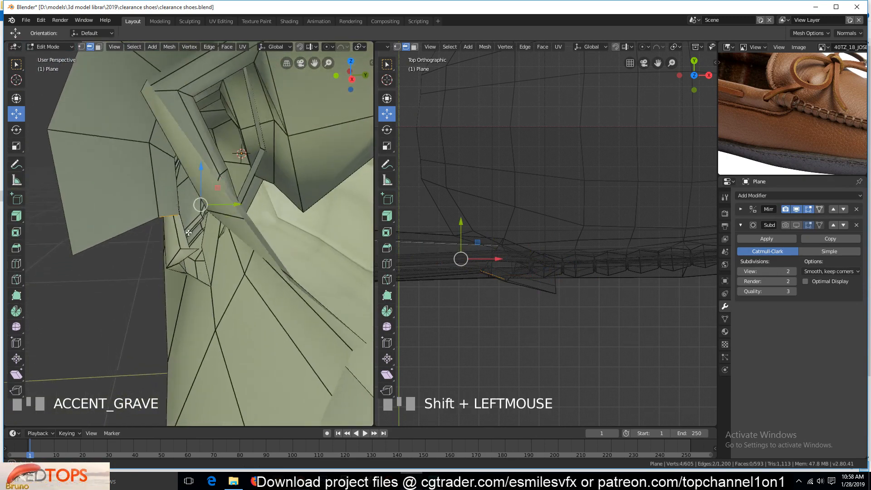
middle_drag(188, 233, 114, 195)
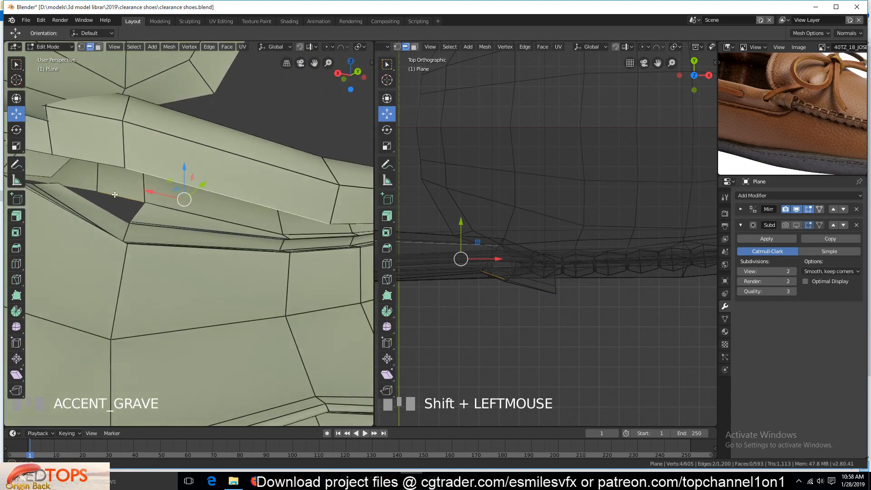
click(108, 191)
key(f)
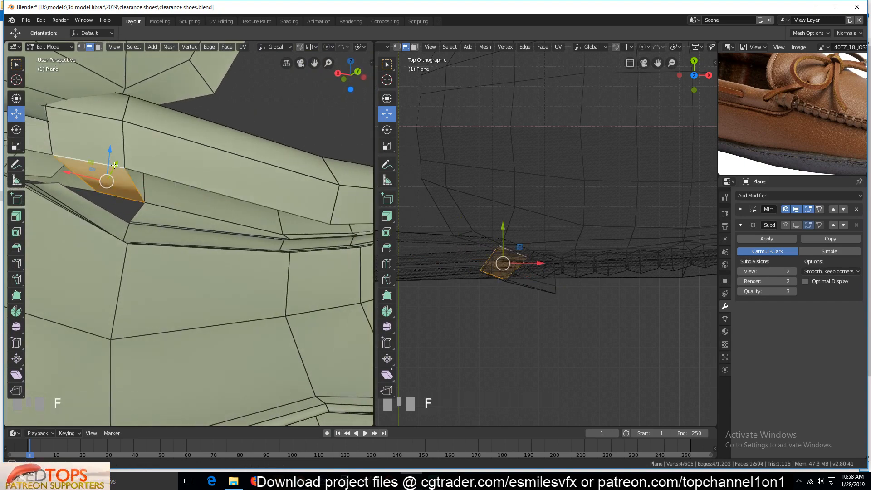
Fill a second face under the collar extension's outer section and return to Object Mode.
key(grave)
middle_drag(114, 165, 263, 182)
click(313, 151)
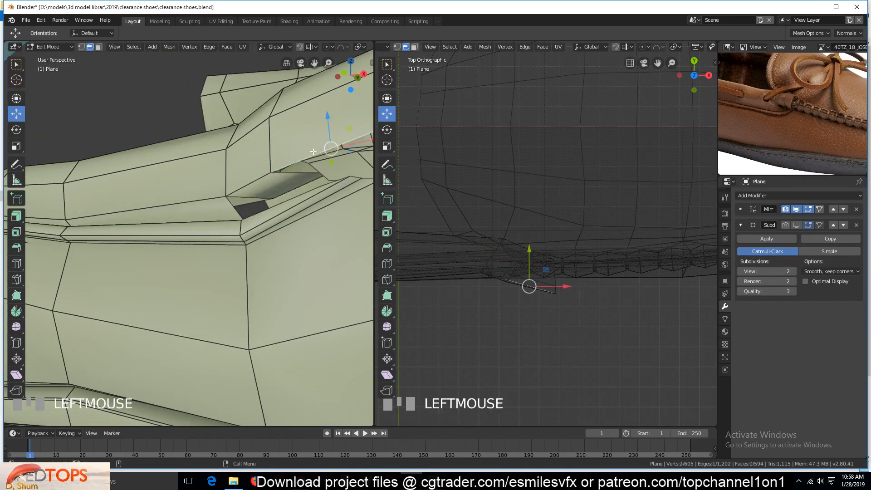
middle_drag(313, 152, 193, 171)
shift+middle_drag(113, 190, 225, 163)
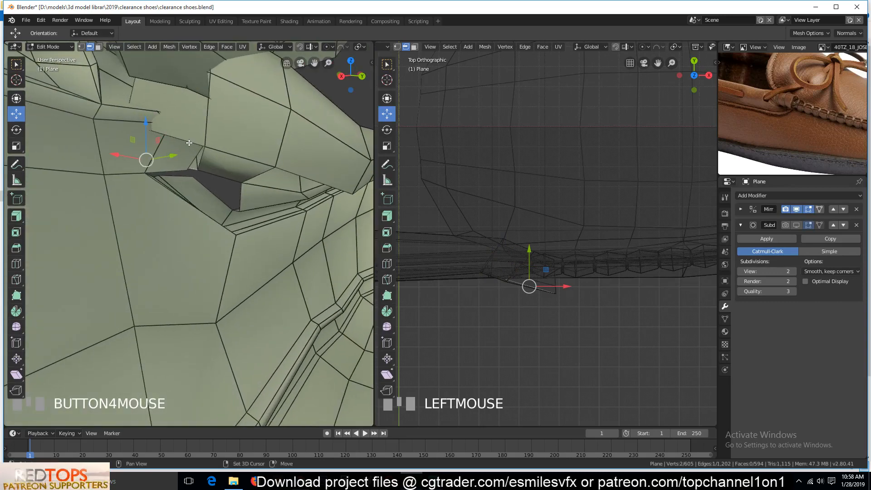
shift+click(204, 161)
key(f)
middle_drag(171, 183, 248, 202)
key(Tab)
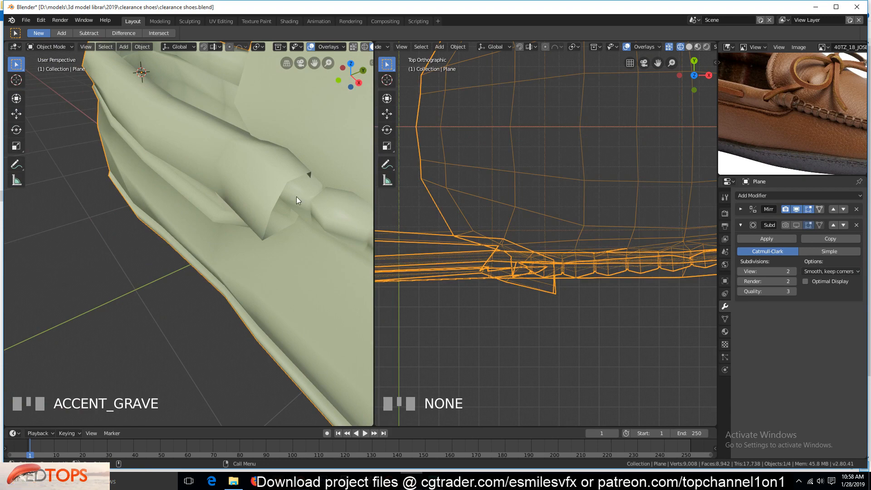
Move the collar extension's open end loop further along the seam, extrude it in place and scale it inward to about 0.44.
key(Tab)
alt+click(292, 185)
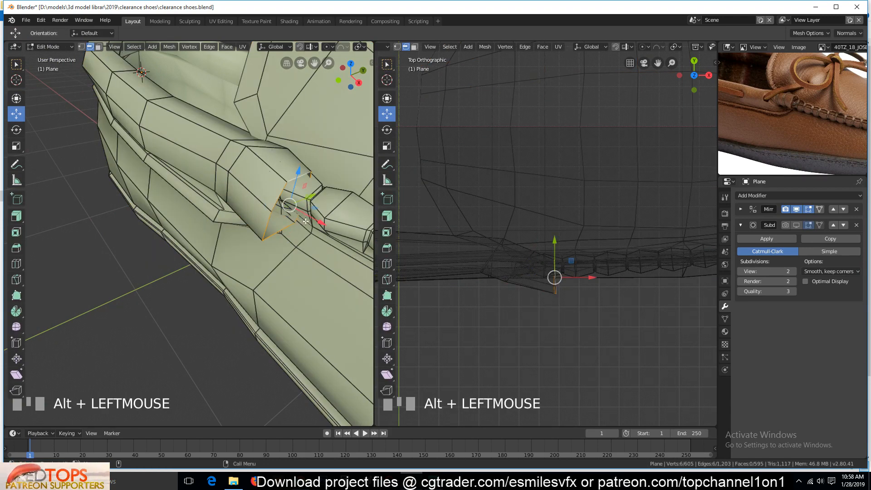
drag(306, 221, 332, 232)
key(e)
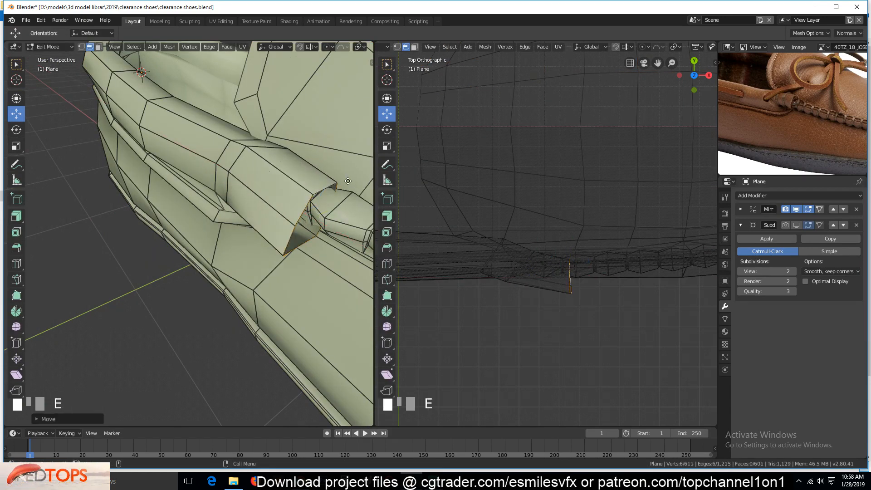
right_click(348, 181)
key(s)
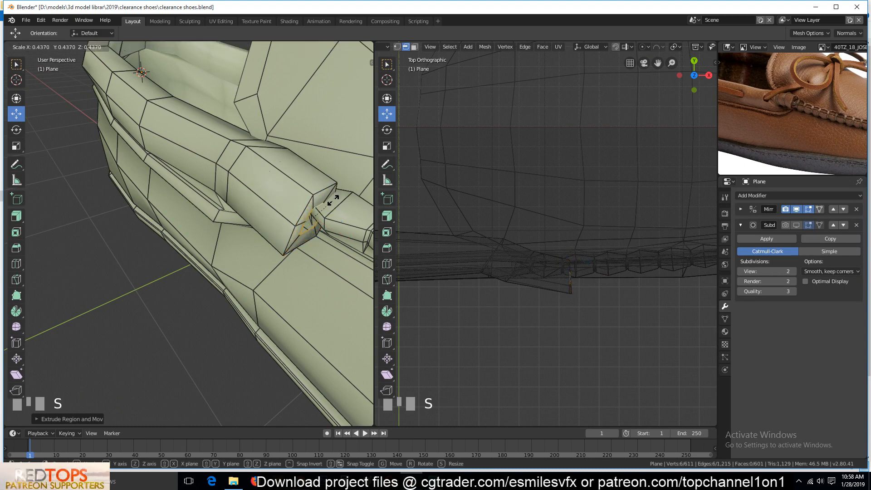
click(333, 200)
Extrude the inner end loop back into the collar extension, then extrude it again and scale it to about 0.66.
key(e)
right_click(334, 206)
drag(342, 233, 333, 229)
key(e)
right_click(337, 152)
key(s)
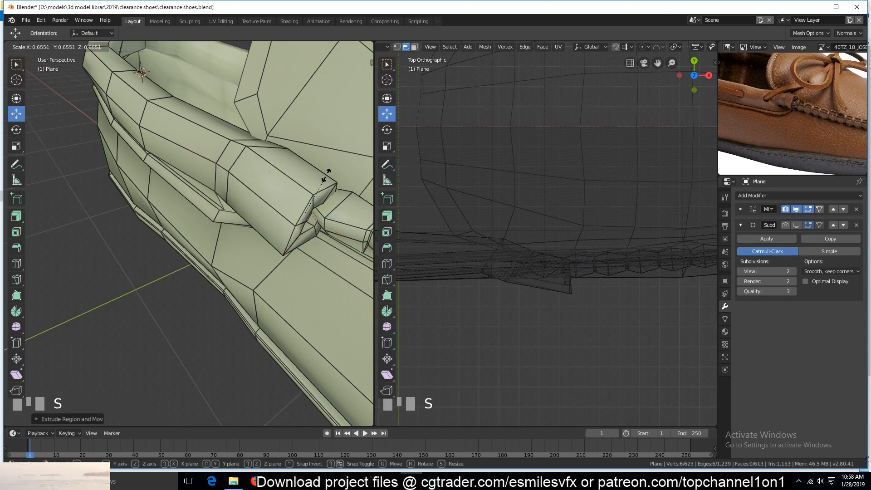
click(325, 175)
Show the subdivision in the viewport and examine the smoothed collar end and seam in Object Mode.
key(Tab)
click(796, 224)
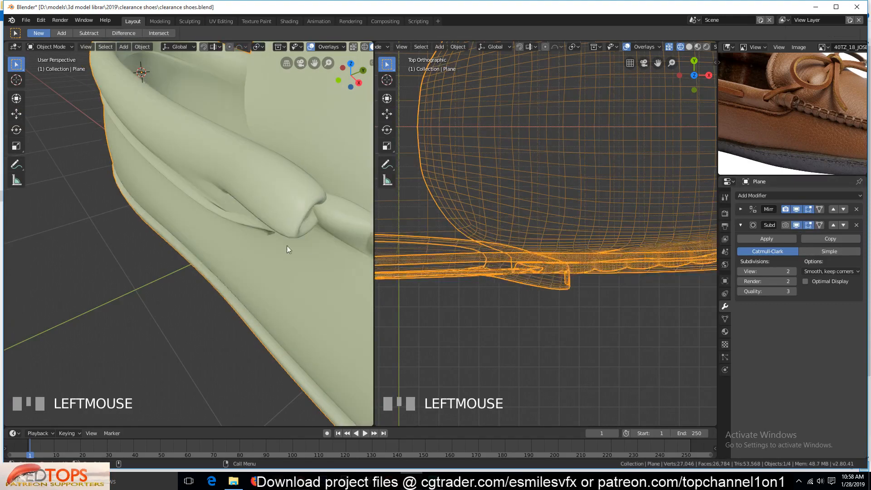
key(grave)
shift+middle_drag(258, 204, 166, 215)
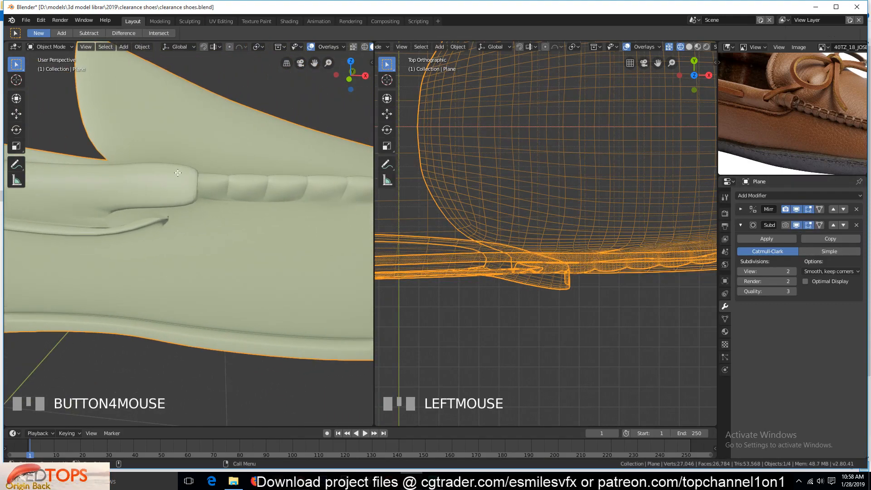
Add a centred loop cut around the collar extension's end section and hide the subdivision in the viewport.
key(Tab)
key(ctrl+r)
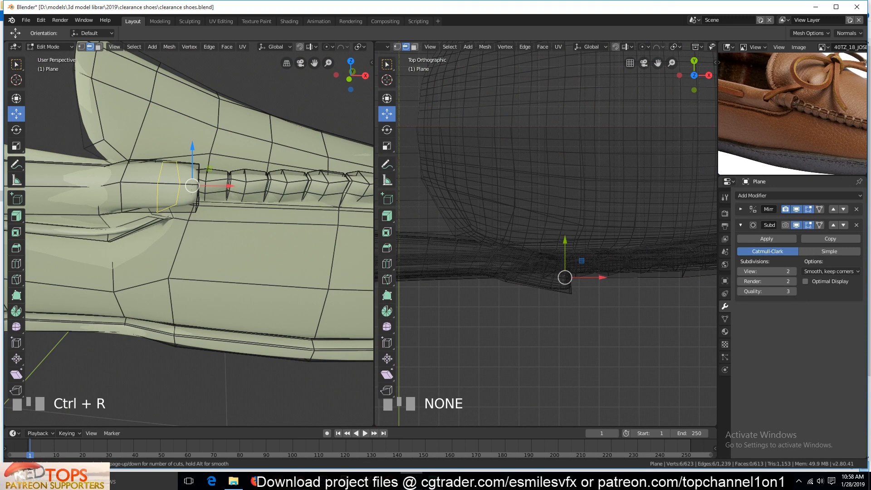
click(206, 166)
right_click(215, 175)
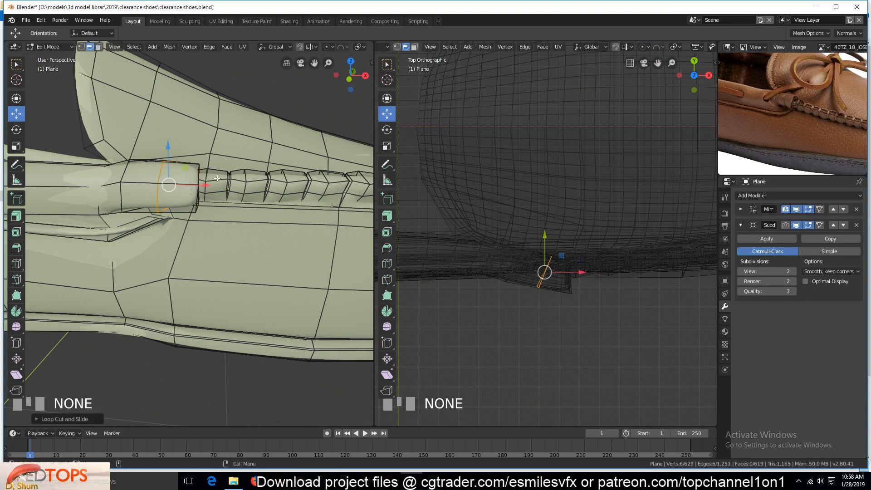
click(796, 225)
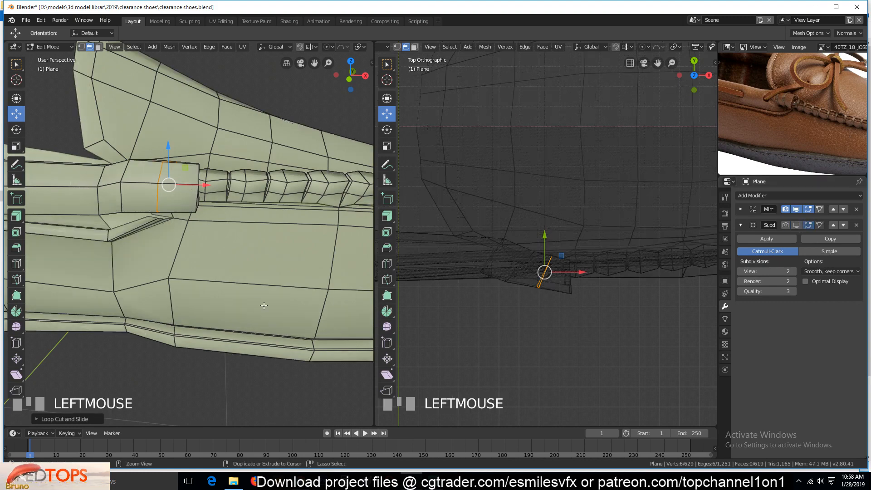
Save the file and slide the new loop close to the collar extension's end.
key(ctrl+s)
key(g)
key(g)
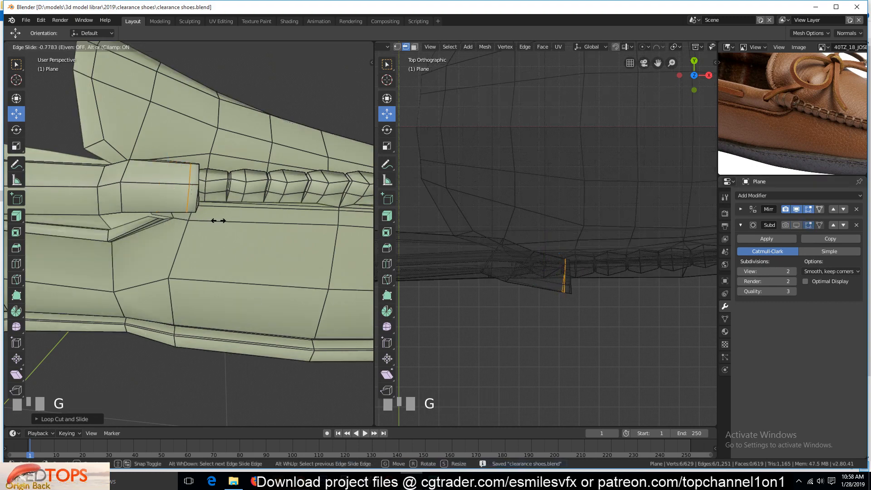
click(222, 222)
Add another loop cut around the collar extension and slide it partway toward the end.
key(ctrl+r)
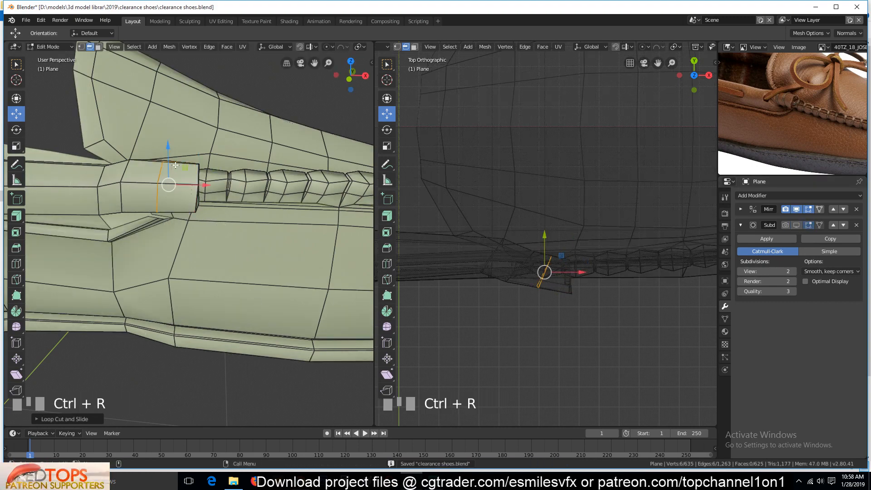
scroll(231, 211, up, 3)
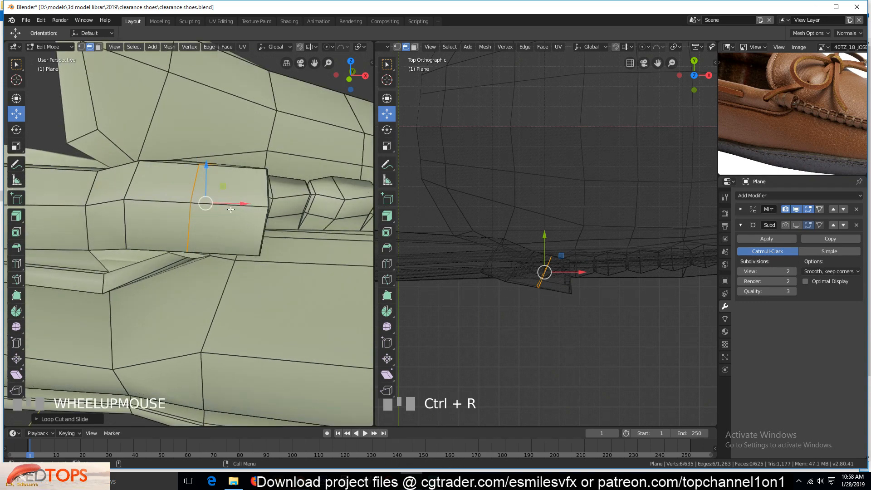
key(g)
key(g)
click(256, 211)
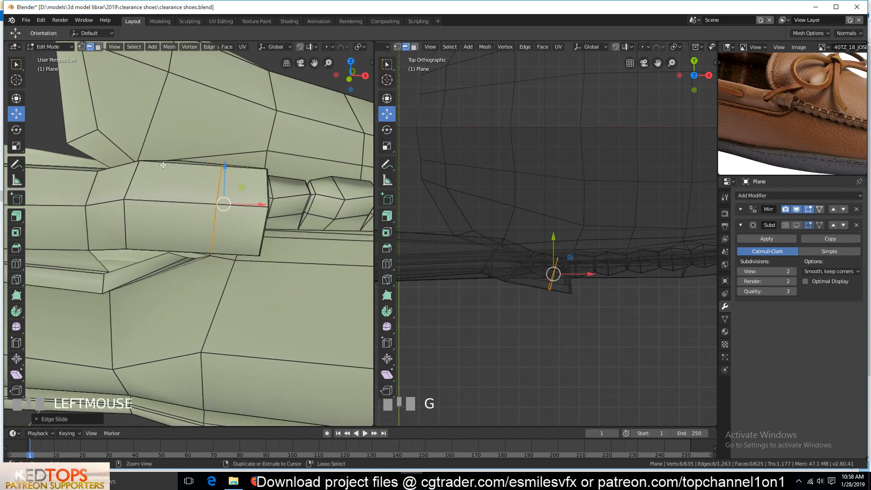
Add a second loop cut further back on the extension and bevel it together with the previous loop by about 0.011.
key(ctrl+r)
click(156, 163)
click(220, 192)
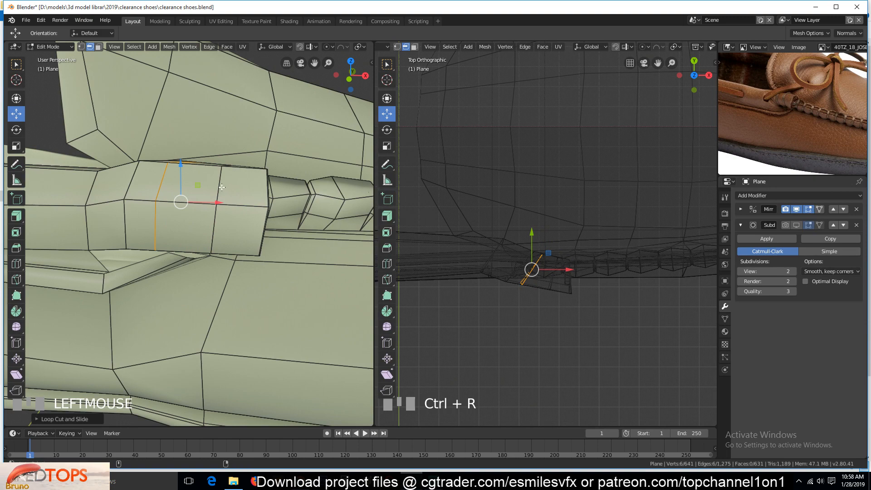
alt+shift+click(221, 187)
key(ctrl+b)
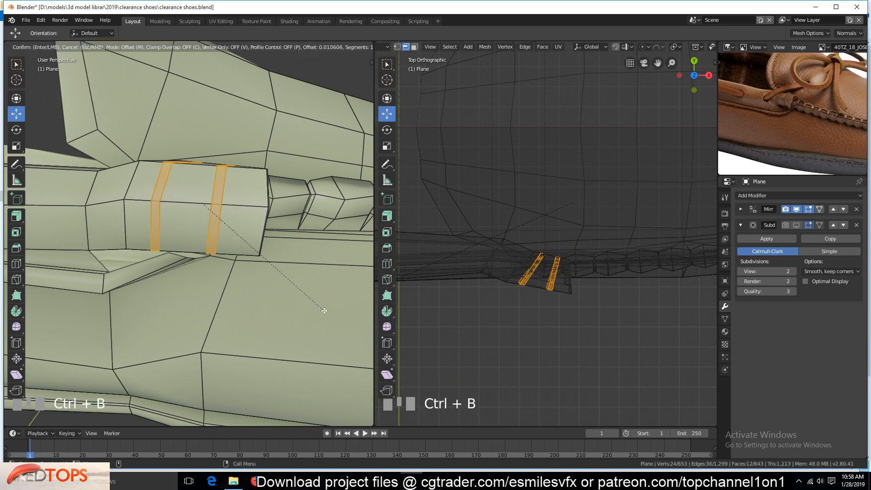
click(323, 309)
scroll(321, 280, up, 1)
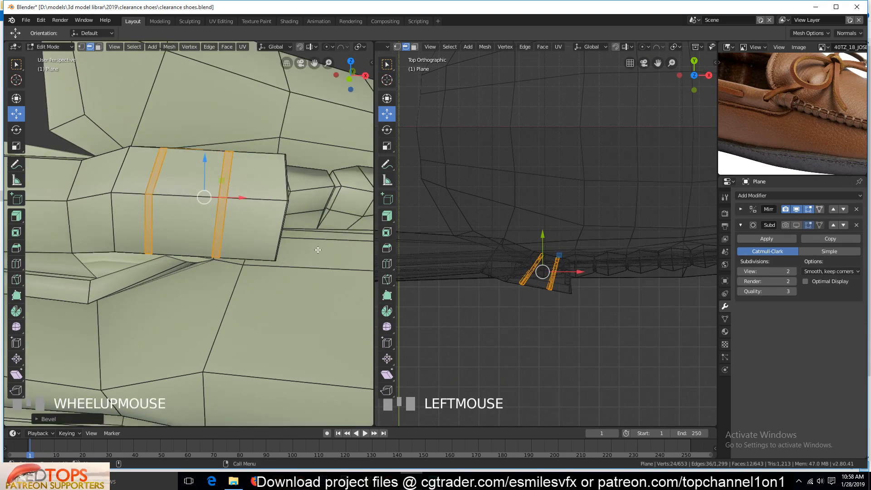
Add a centred loop cut inside each of the two narrow bevelled bands on the collar extension.
key(ctrl+r)
click(227, 150)
right_click(226, 150)
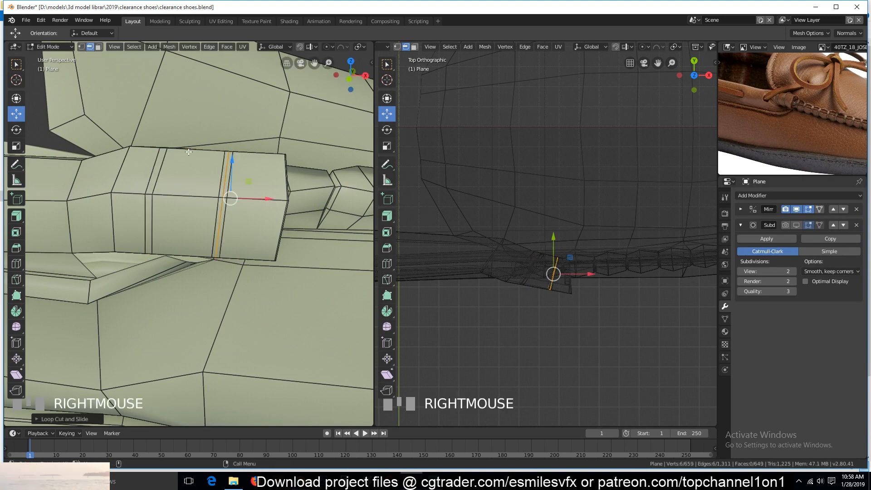
key(ctrl+r)
click(158, 152)
right_click(195, 171)
Select the centre loops of both narrow bands and scale them inward to form two grooves.
alt+shift+click(226, 180)
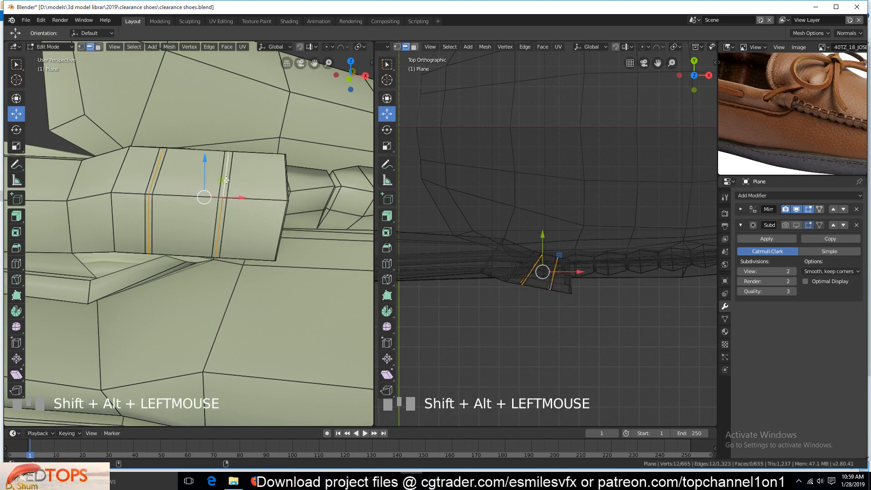
scroll(327, 47, down, 2)
click(323, 47)
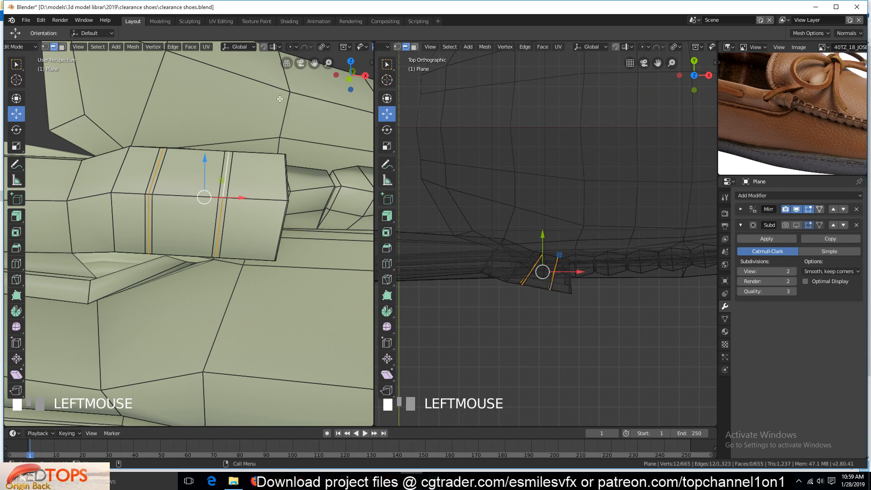
key(s)
click(290, 169)
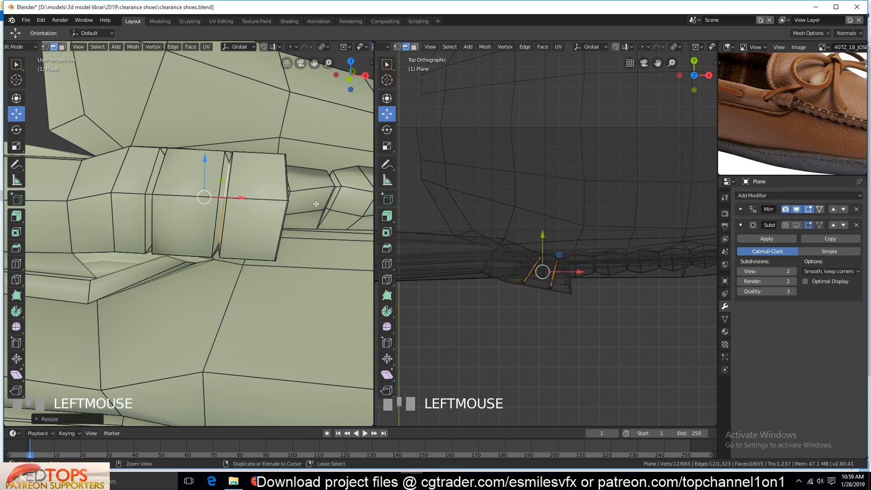
Bevel the two sunken groove loops by 0.011 with 2 segments.
key(ctrl+b)
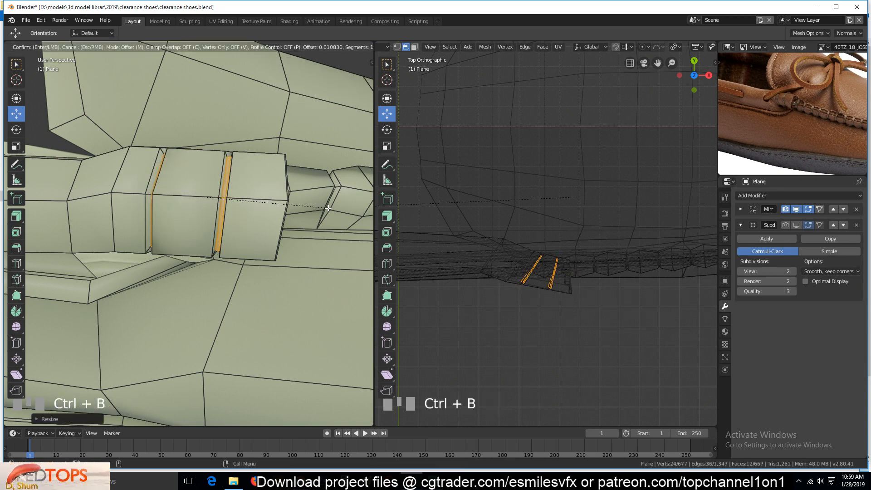
click(328, 208)
click(68, 418)
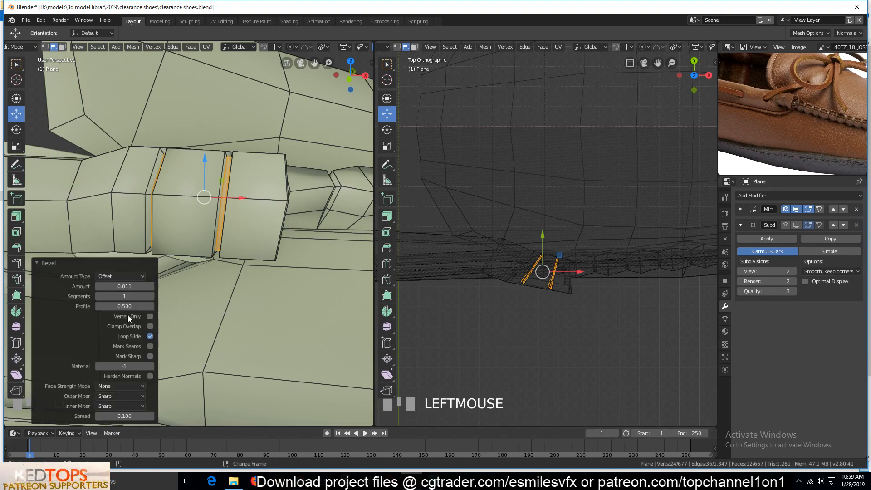
click(152, 297)
scroll(270, 167, up, 3)
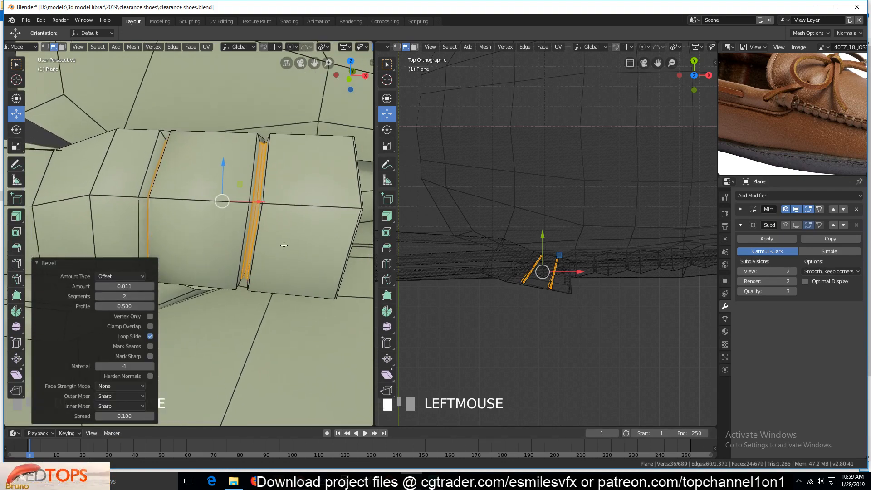
Select the middle loops in both grooves, scale them up slightly and return to Object Mode.
alt+click(270, 167)
key(grave)
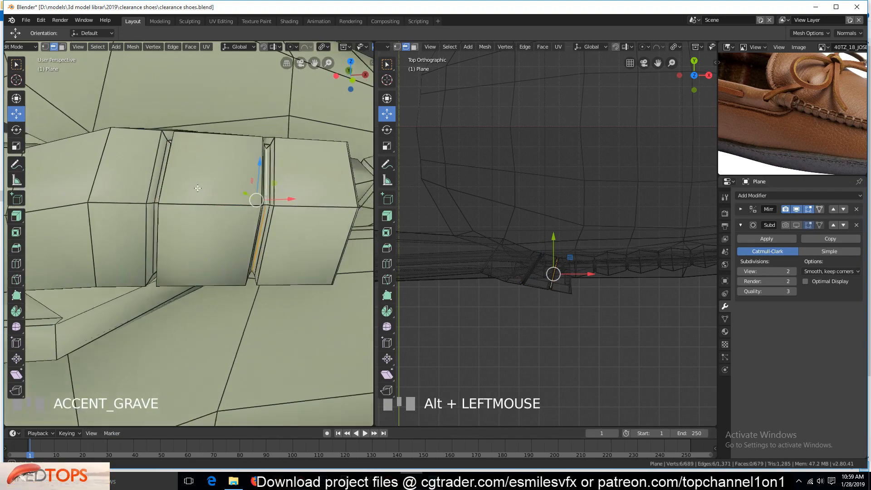
alt+shift+click(163, 168)
key(s)
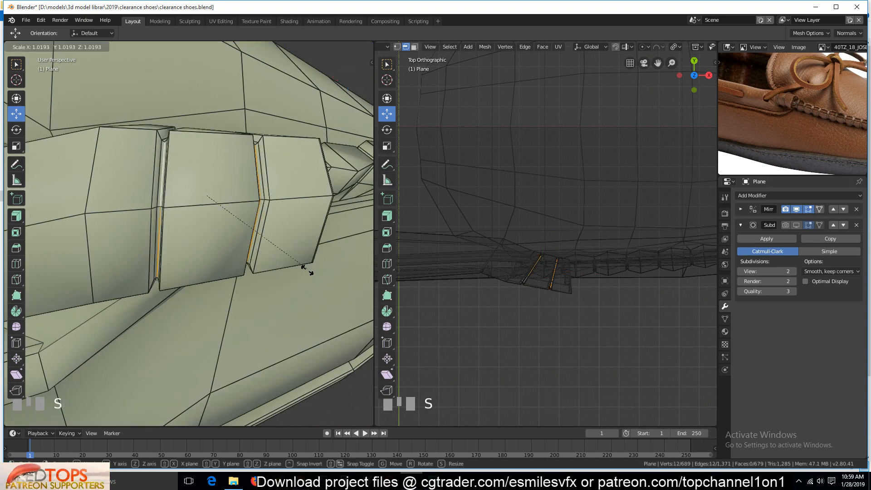
click(310, 304)
key(Tab)
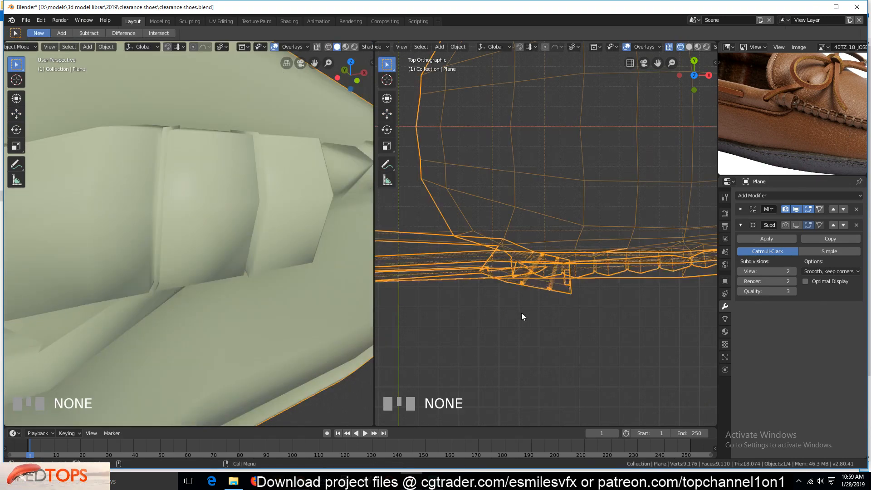
Display the Subdivision modifier's result in the viewport, check the two collar grooves from several sides and save the file.
click(797, 225)
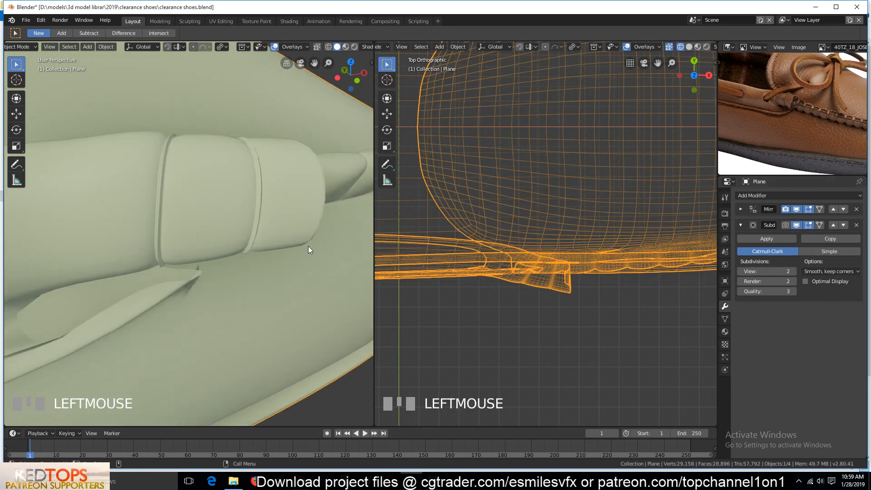
key(grave)
scroll(328, 246, down, 2)
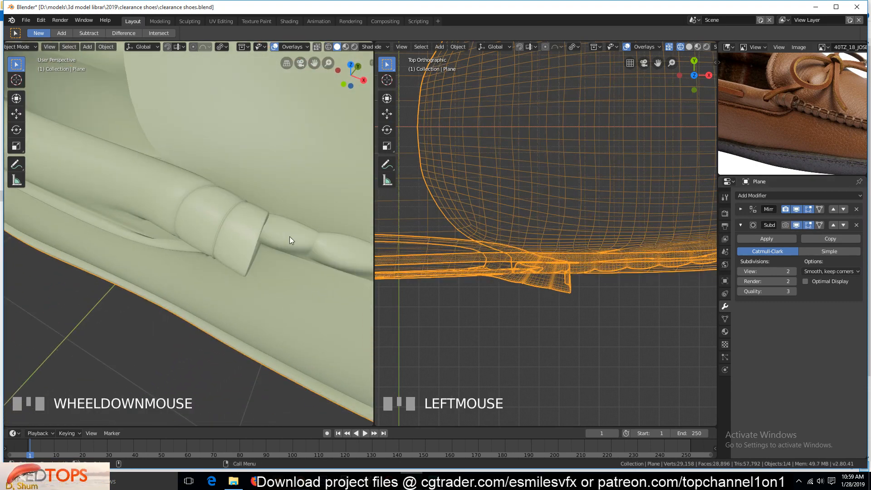
key(grave)
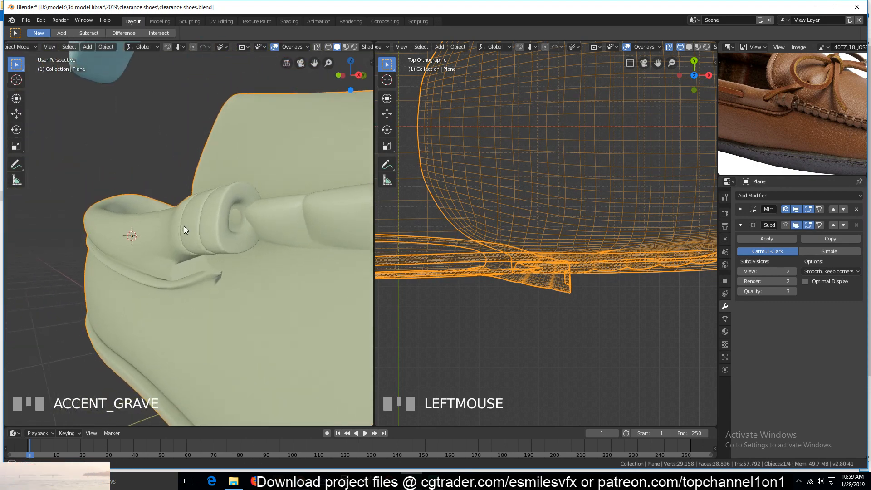
key(grave)
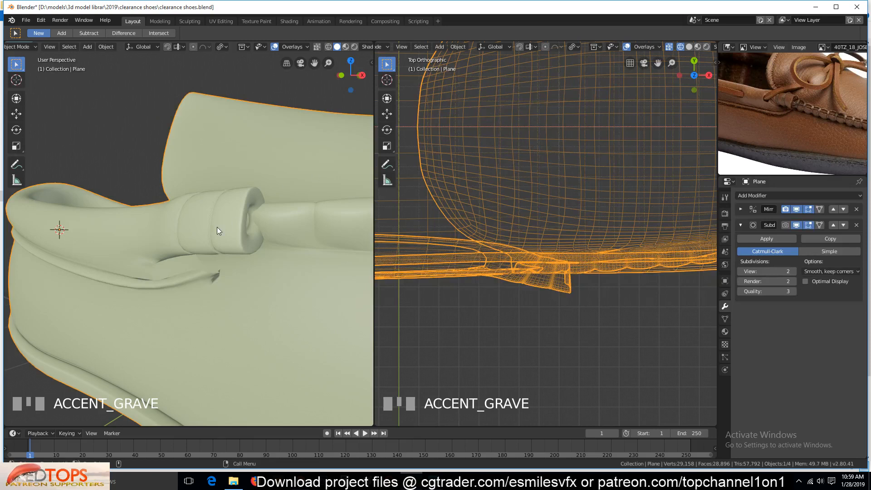
middle_drag(217, 227, 323, 245)
key(ctrl+s)
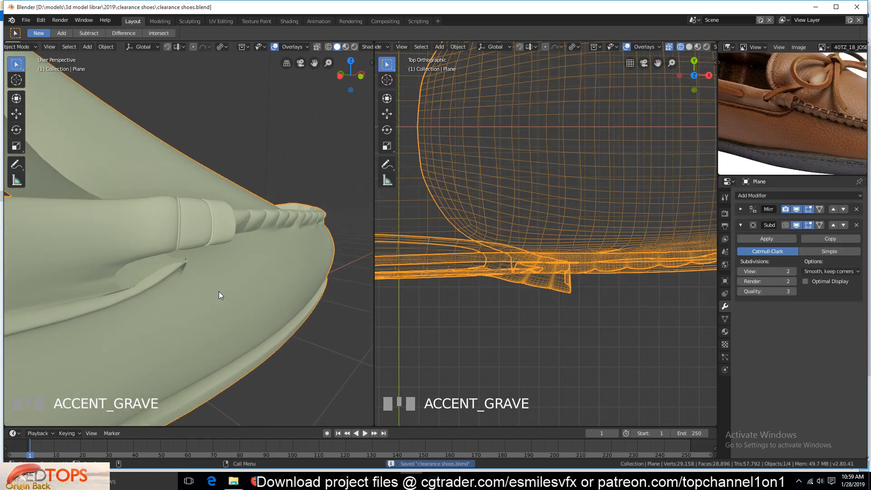
middle_drag(218, 295, 247, 306)
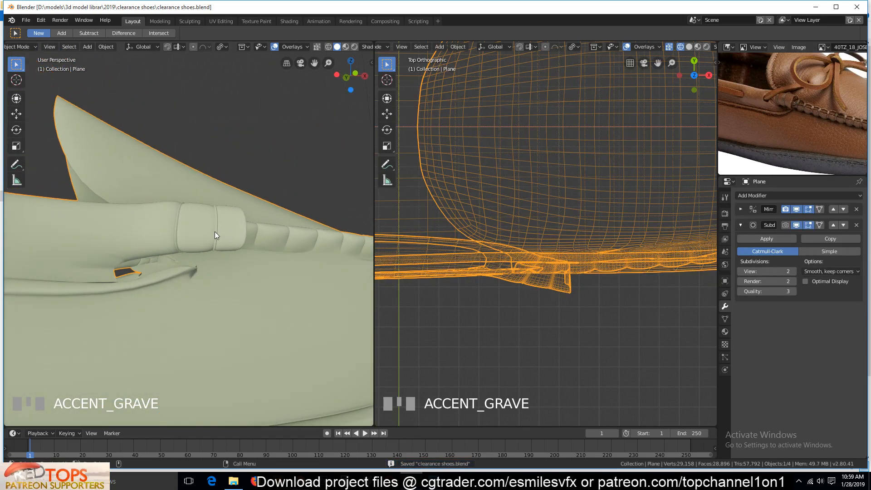
Enter Edit Mode on the shoe, hide the Subdivision modifier's viewport display and save the file.
middle_drag(148, 276, 152, 322)
key(Tab)
scroll(152, 322, down, 3)
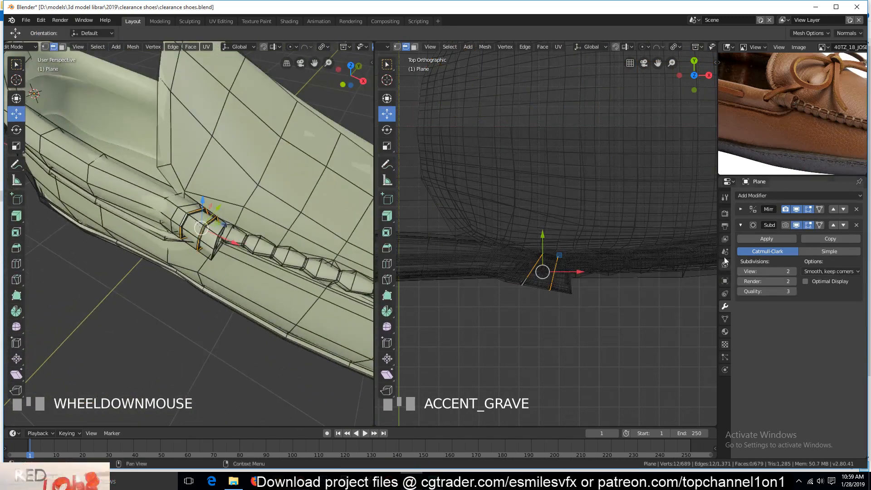
click(795, 225)
scroll(77, 230, down, 2)
key(ctrl+s)
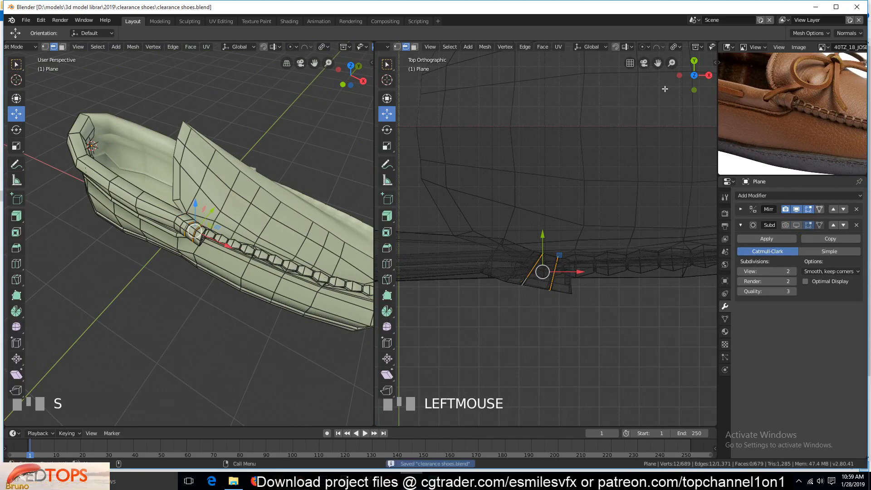
Reframe the reference photo to show the shoe's heel and opening, and clear the edge selection on the mesh.
scroll(761, 106, down, 3)
middle_drag(761, 106, 837, 143)
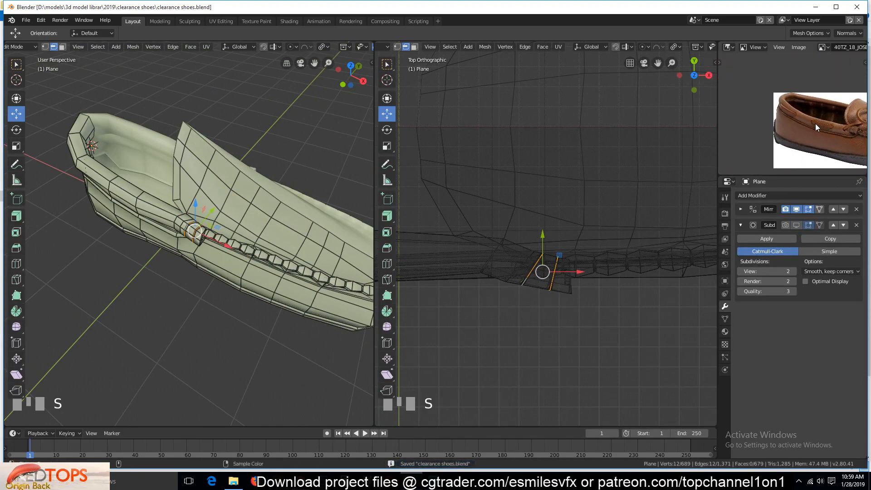
key(grave)
shift+middle_drag(81, 209, 103, 243)
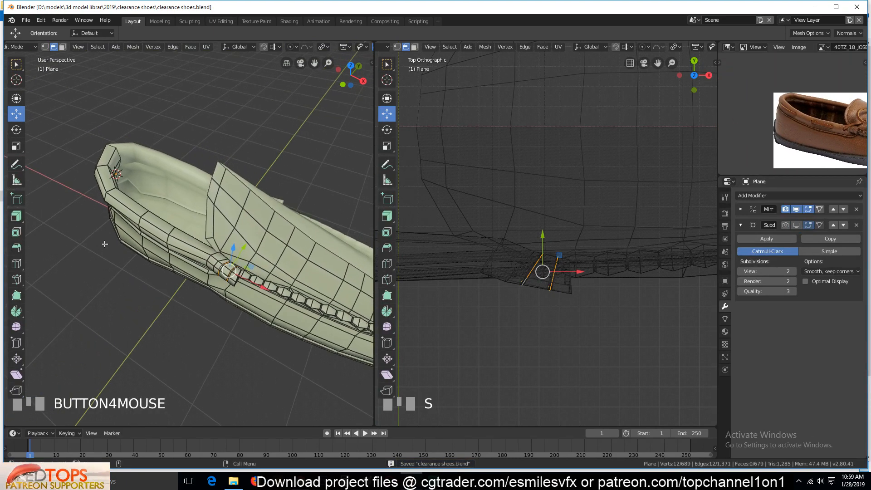
scroll(103, 244, up, 2)
key(KP_1)
scroll(107, 244, down, 1)
key(z)
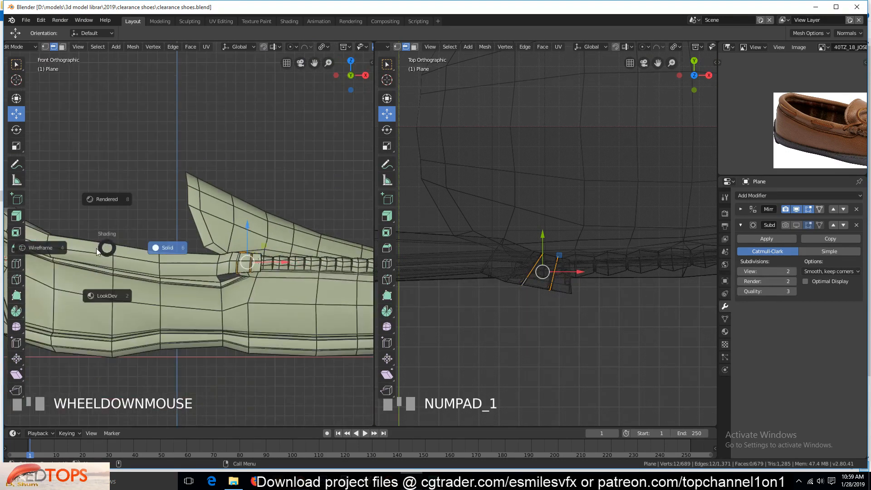
click(151, 227)
key(alt+a)
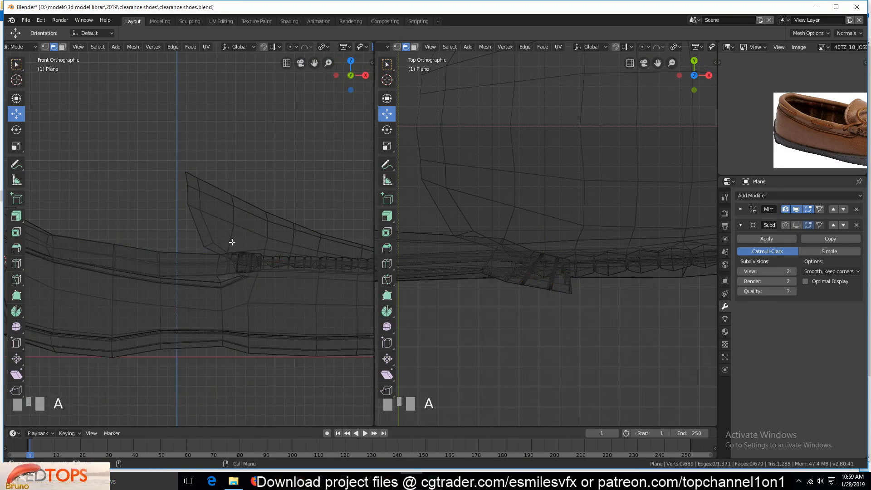
Select the open edge loop along the collar's inner lower rim.
scroll(200, 245, down, 3)
middle_drag(194, 245, 124, 274)
key(grave)
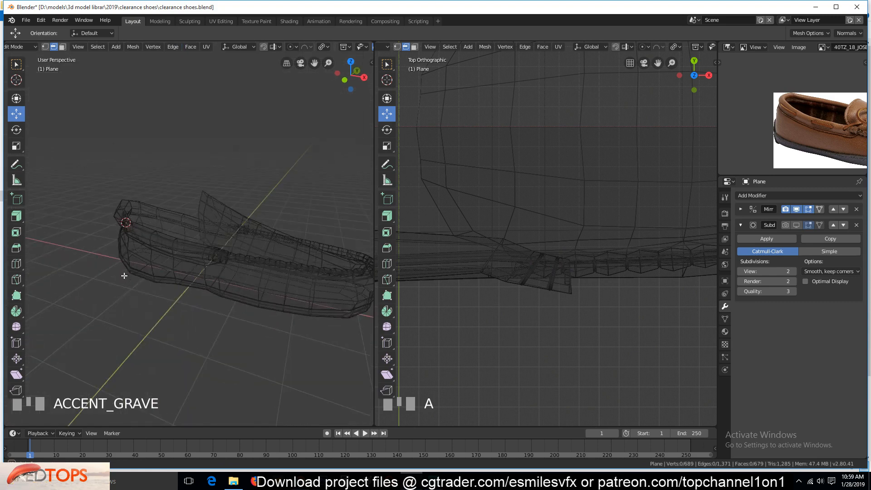
shift+middle_drag(222, 247, 261, 281)
key(grave)
scroll(220, 282, up, 2)
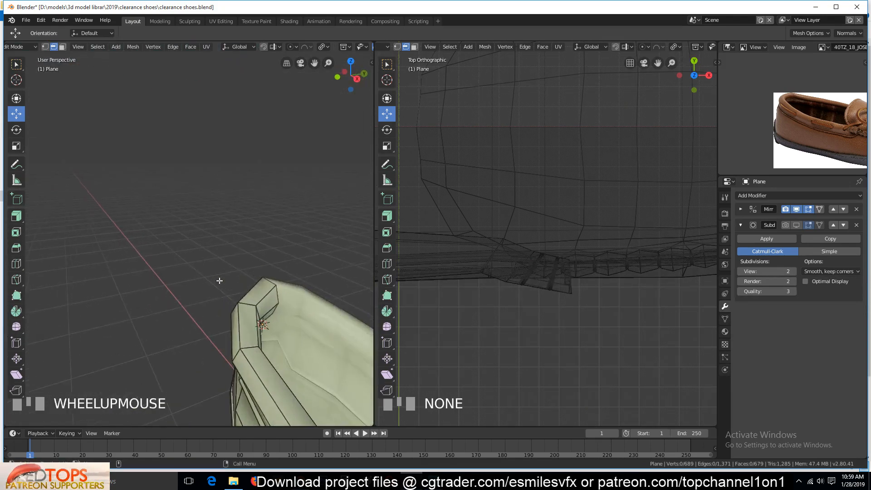
key(grave)
alt+click(328, 389)
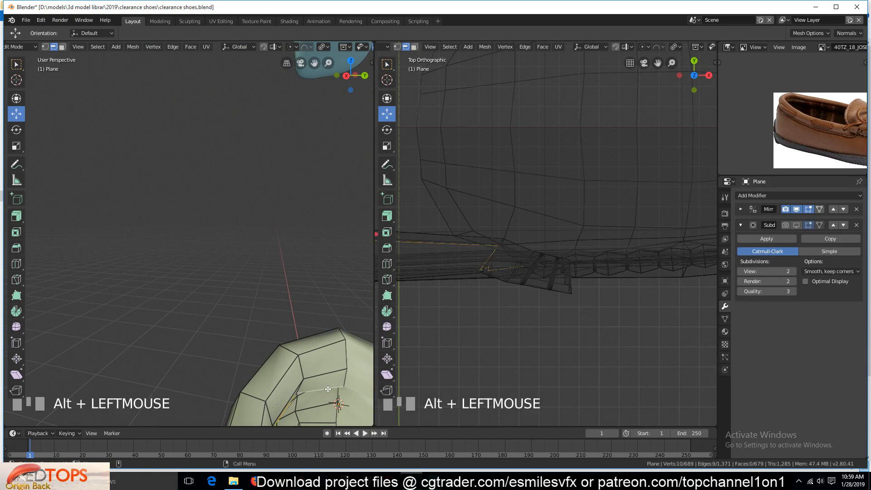
key(KP_1)
scroll(502, 284, down, 1)
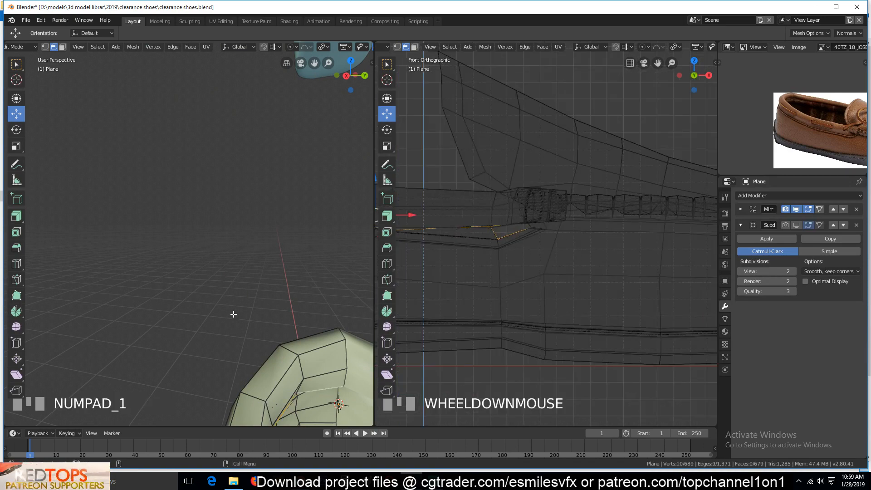
In vertex mode, deselect the loop's vertices around the side notch at its front end, keeping the inner rim selected.
shift+middle_drag(234, 314, 257, 152)
key(z)
scroll(177, 227, down, 4)
middle_drag(177, 228, 190, 316)
key(grave)
key(KP_7)
scroll(153, 287, up, 3)
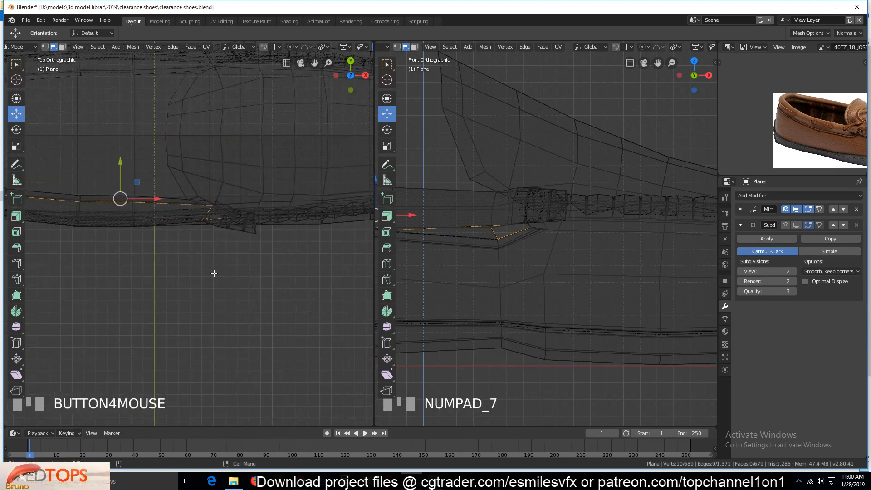
key(1)
key(c)
middle_drag(219, 218, 206, 225)
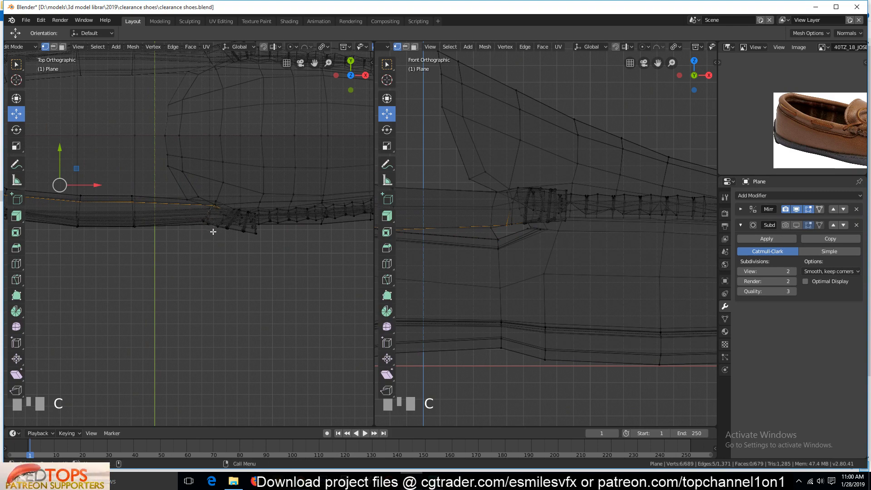
Extrude the selected inner rim in place and offset the new row with Shrink/Fatten by -0.085.
key(KP_1)
key(KP_3)
scroll(215, 272, up, 2)
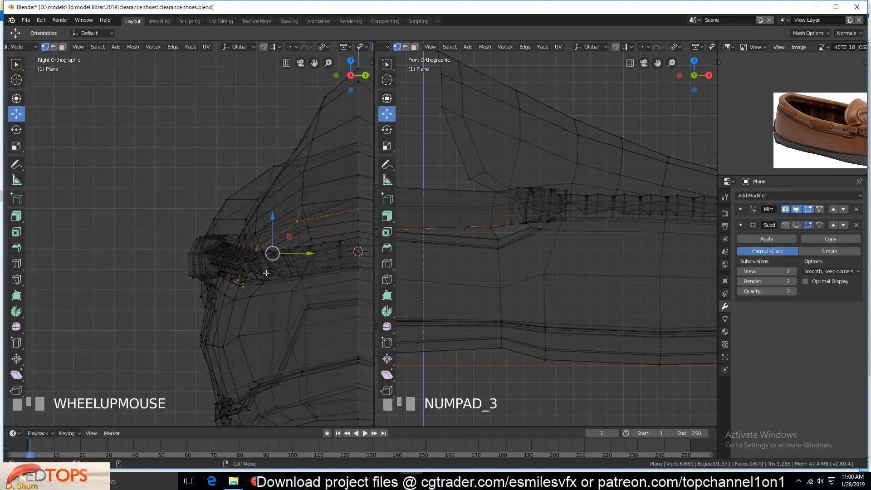
key(e)
right_click(268, 273)
key(alt+s)
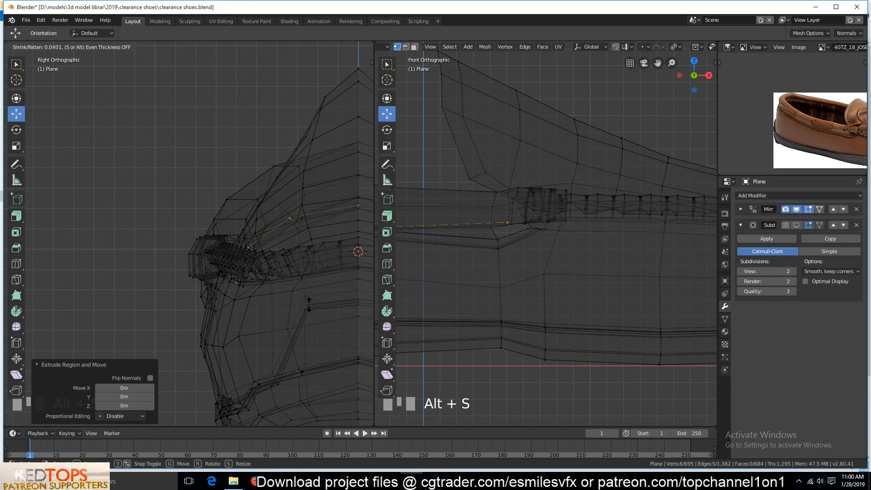
click(314, 309)
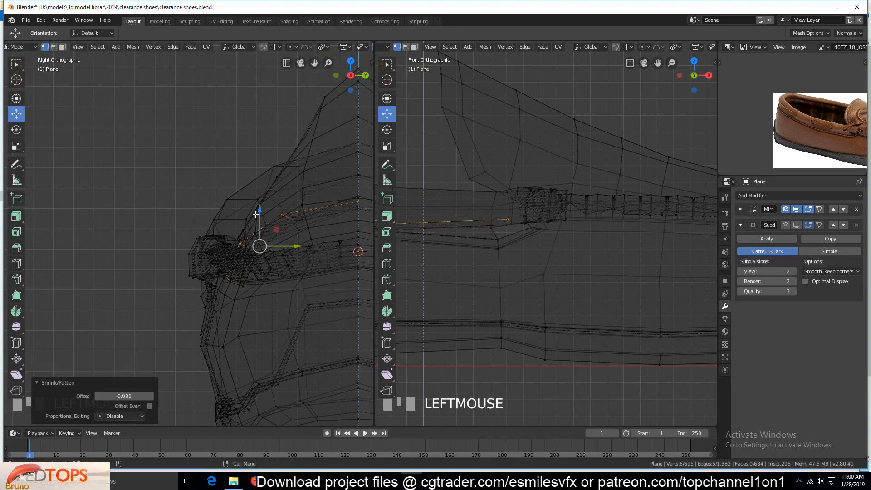
Lower the extruded rim row by about 0.036 m and offset it with Shrink/Fatten by -0.026.
drag(255, 214, 255, 220)
scroll(246, 249, down, 3)
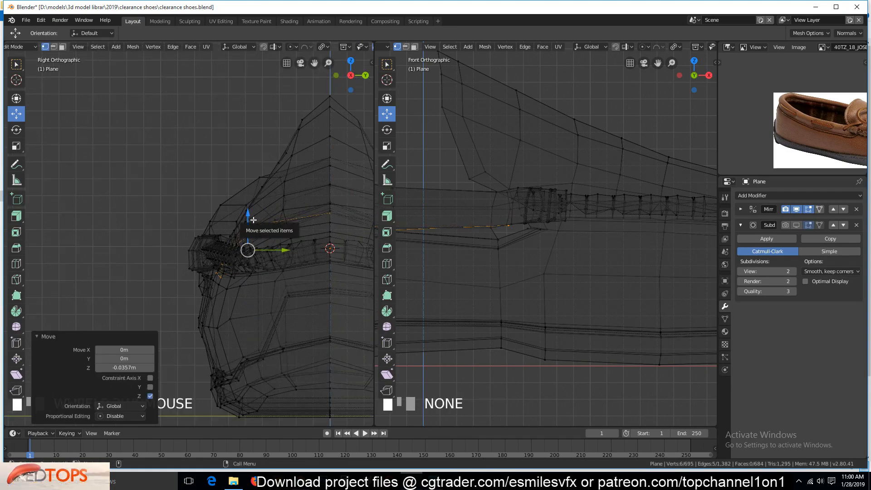
key(KP_7)
key(alt+s)
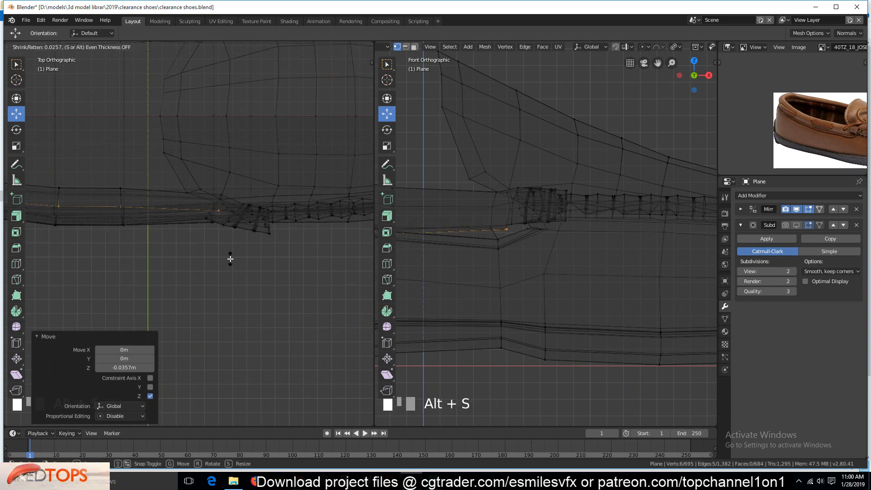
click(230, 259)
Extrude the rim row 0.3 m straight down to start the shoe's inner side wall.
key(KP_1)
scroll(229, 254, up, 4)
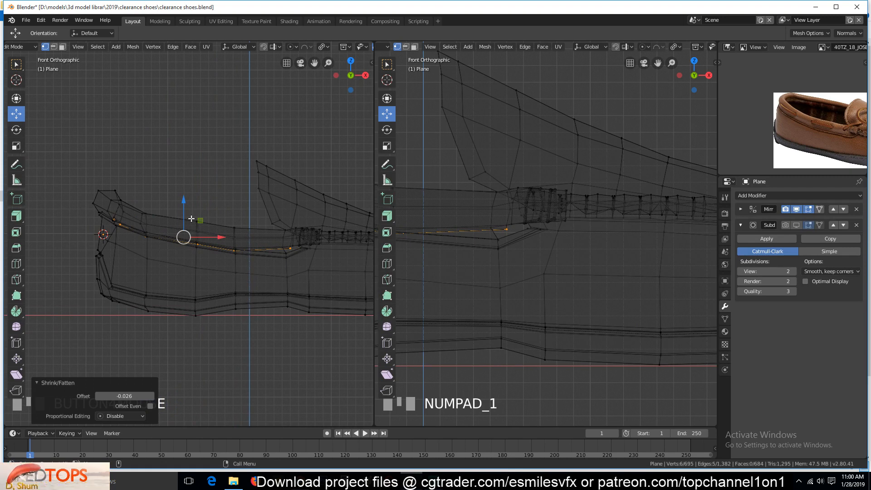
drag(184, 209, 272, 302)
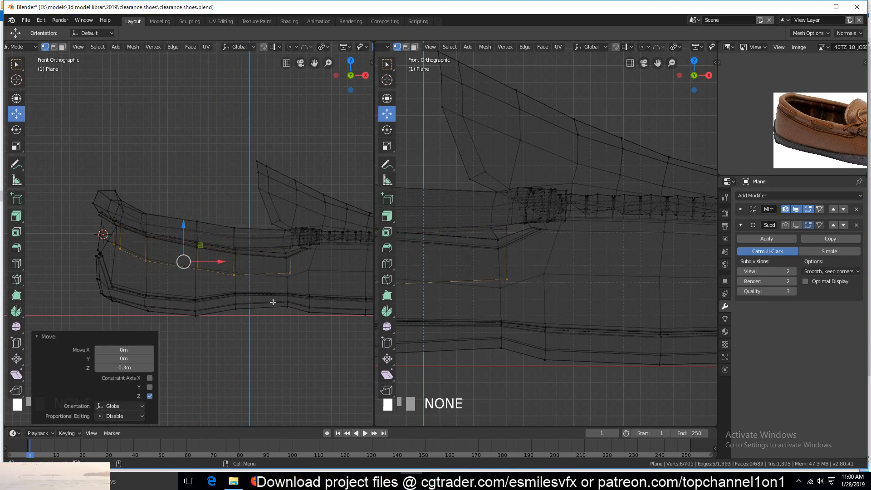
key(alt+s)
right_click(284, 317)
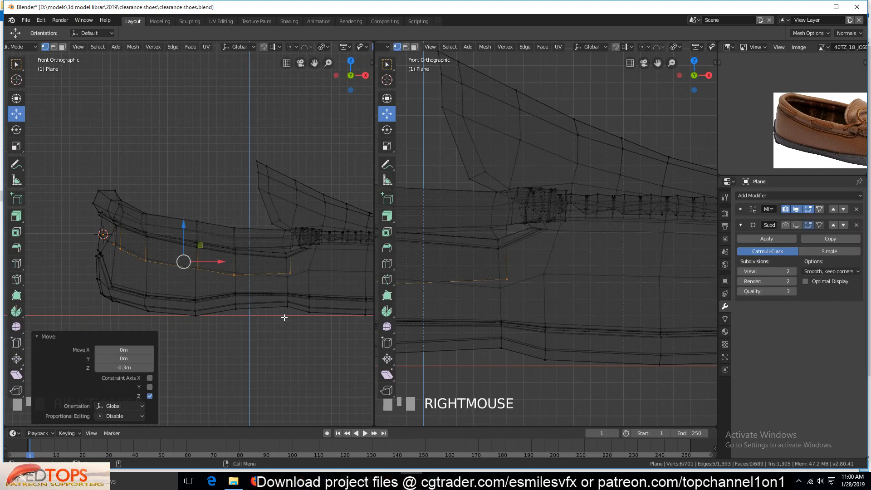
Offset the inner wall's lower row outward with Shrink/Fatten by about 0.078 and shift it -0.033 m along X.
key(KP_7)
key(alt+s)
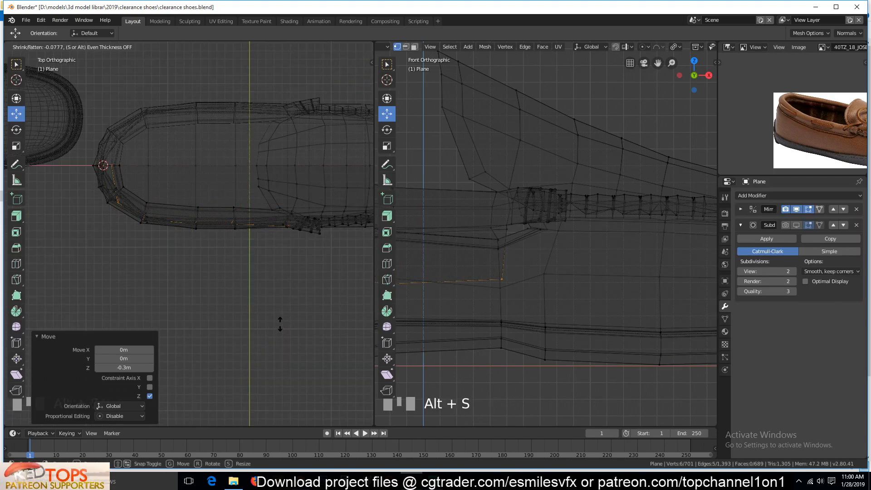
click(280, 323)
drag(204, 209, 202, 209)
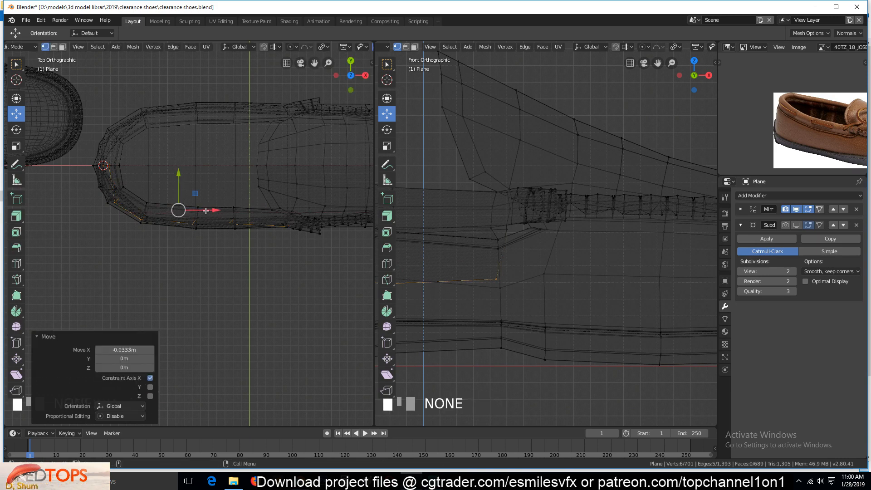
key(KP_1)
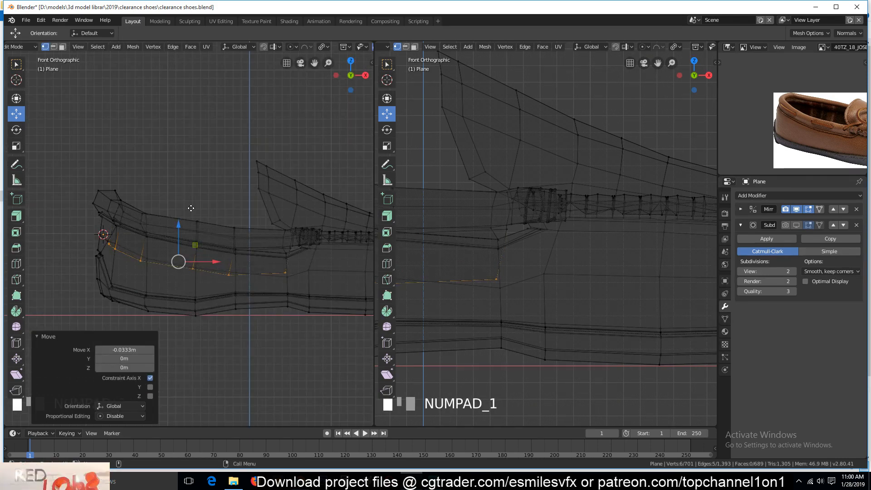
Extrude the inner wall 0.427 m further down and flatten its bottom row by scaling it to 0.218 along Z.
key(e)
key(z)
click(190, 244)
key(s)
key(z)
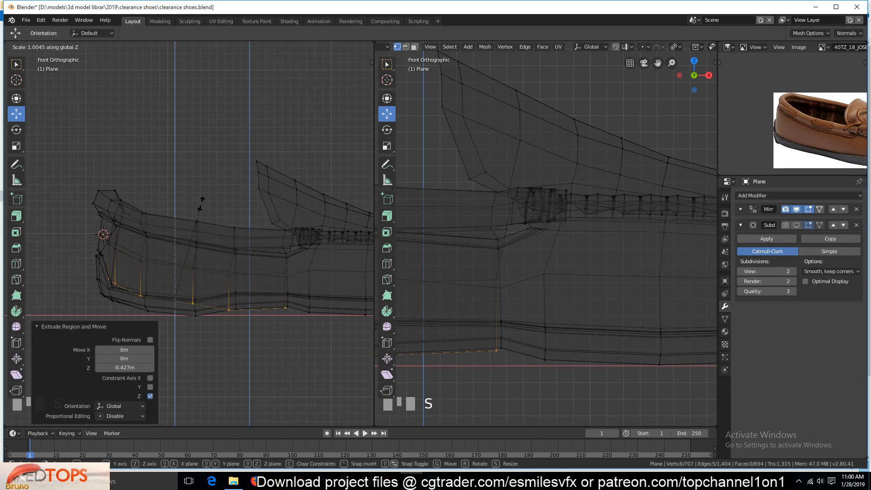
click(183, 278)
Try to extrude the inner wall's bottom row across to the shoe's centreline.
key(KP_7)
key(e)
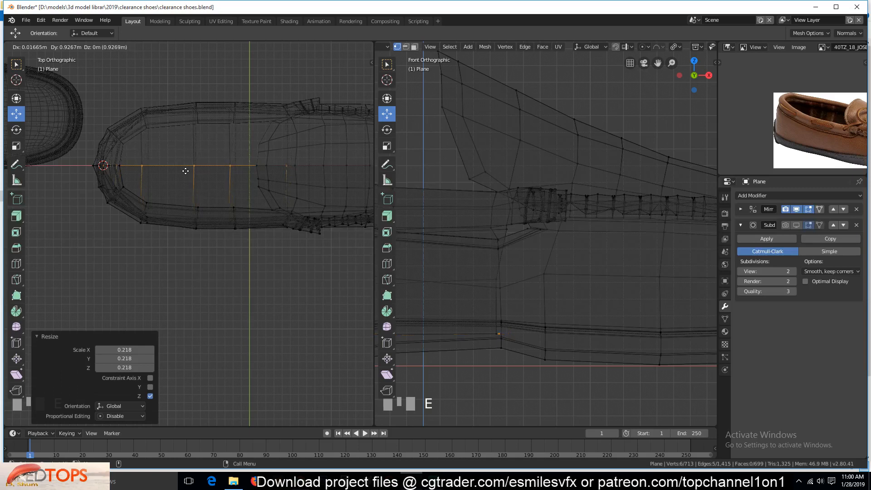
click(189, 165)
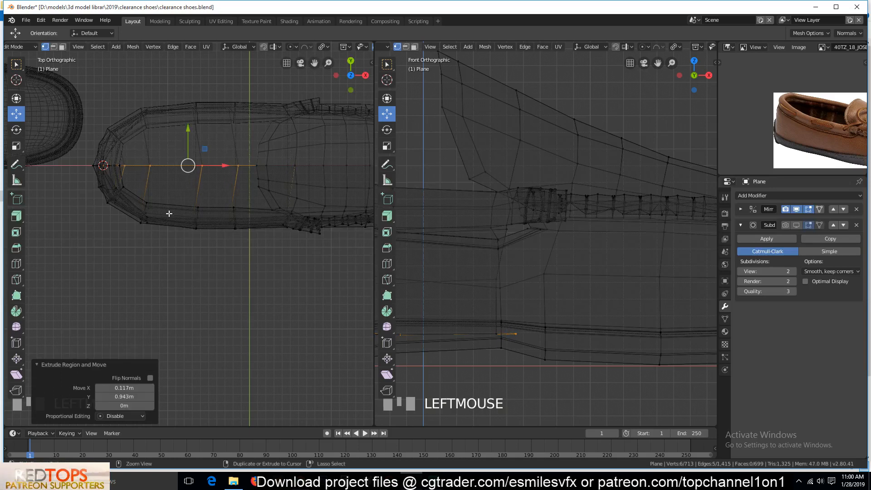
key(ctrl+z)
Pull the inner wall's bottom row inward with Shrink/Fatten by -0.355, and show the deselected mesh in solid shading.
key(alt+s)
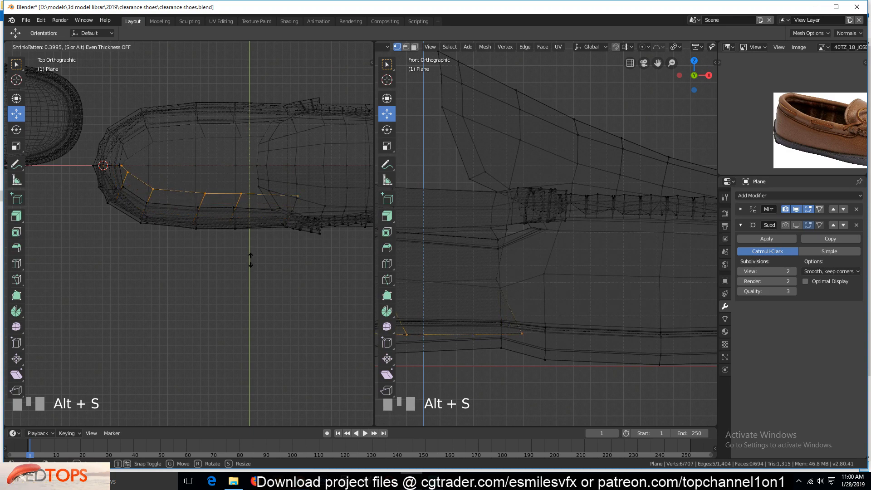
click(247, 255)
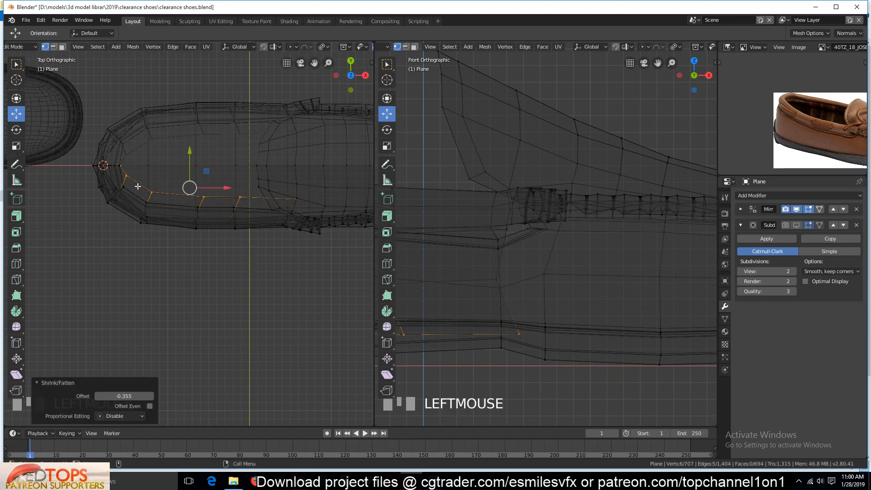
shift+click(178, 184)
key(alt+a)
key(alt+z)
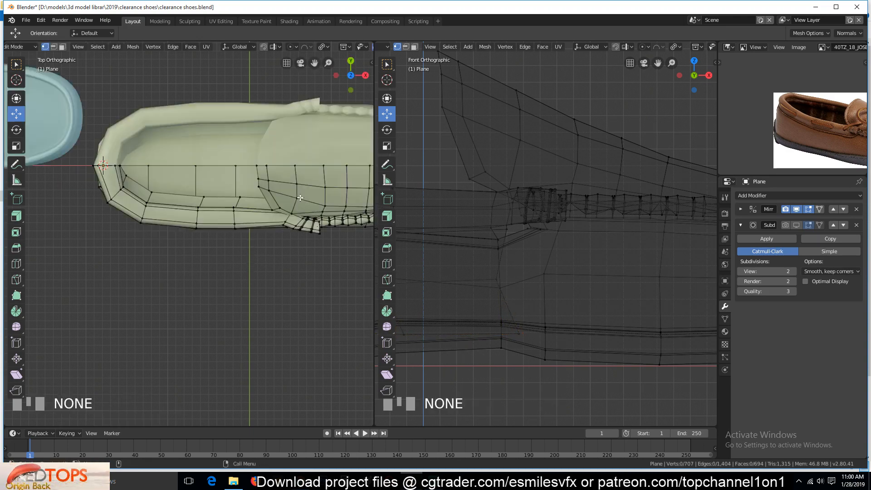
Extrude the inner wall's bottom row of edges about 0.778 m along Y to the shoe's centreline to form the insole.
middle_drag(182, 183, 192, 181)
scroll(192, 181, up, 5)
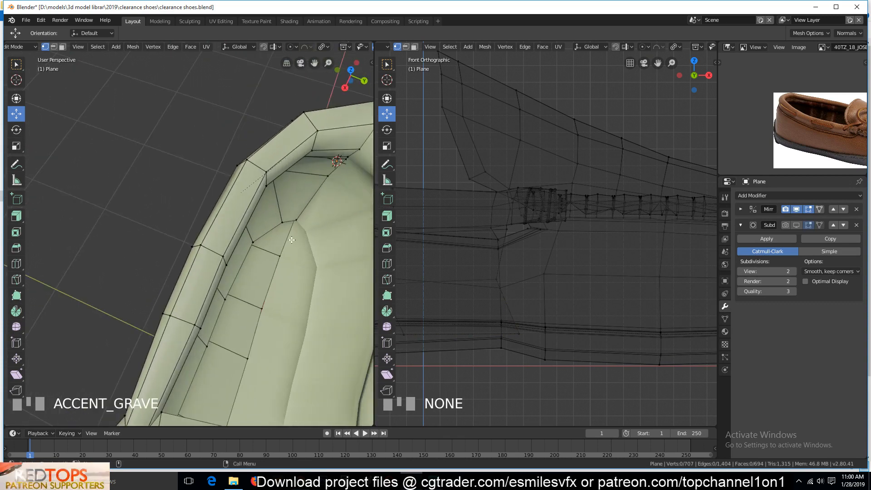
key(2)
click(290, 238)
scroll(291, 238, down, 2)
key(grave)
middle_drag(254, 235, 153, 254)
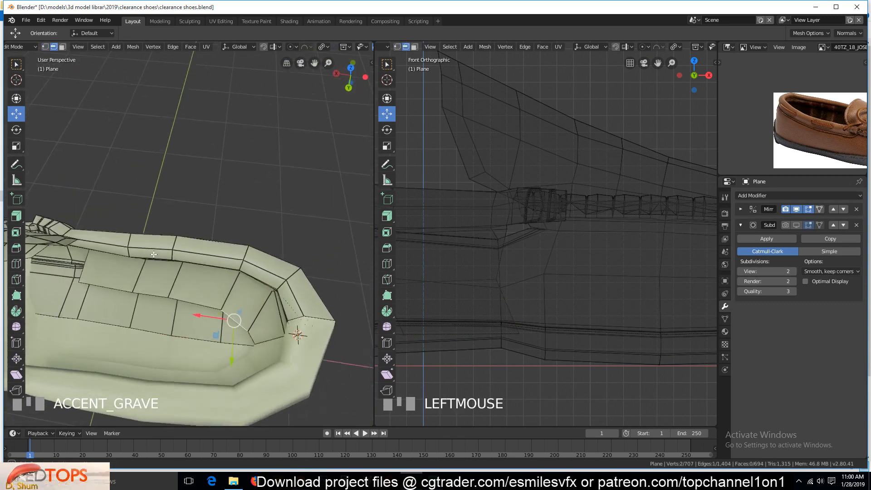
ctrl+click(171, 302)
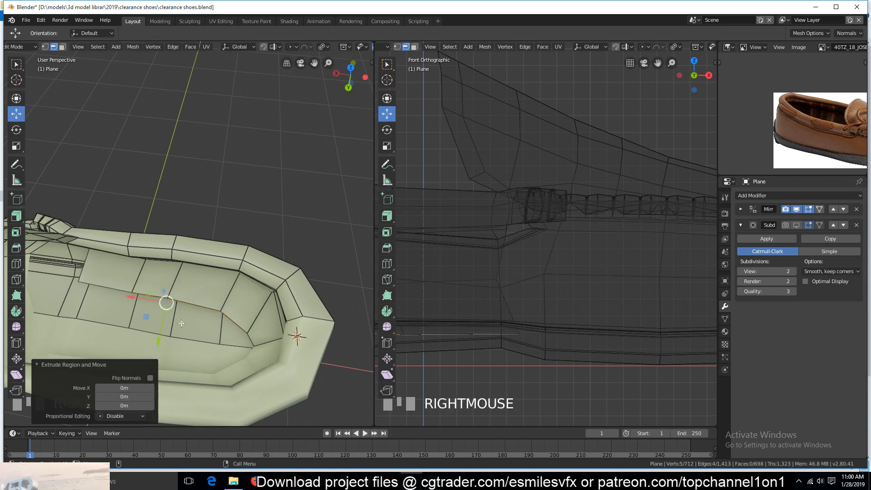
drag(159, 337, 162, 402)
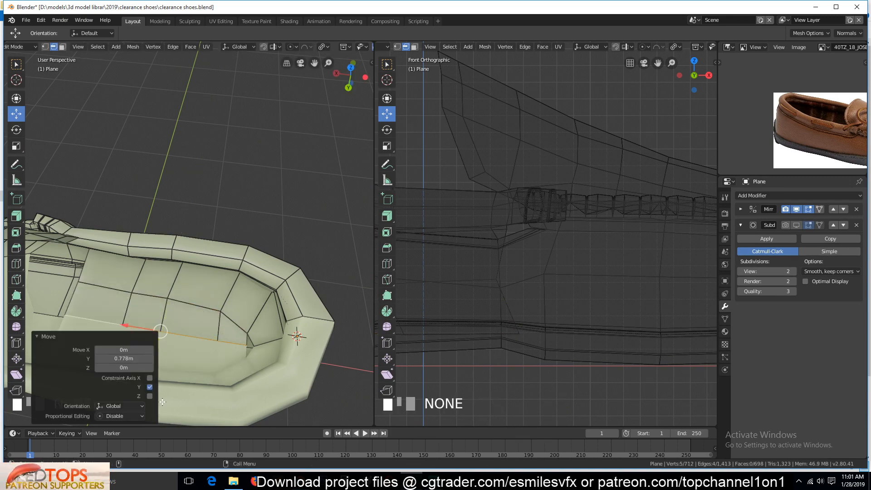
Fill the gap at the heel end of the insole with a face and check the shape in Object Mode.
alt+click(249, 340)
key(f)
key(Tab)
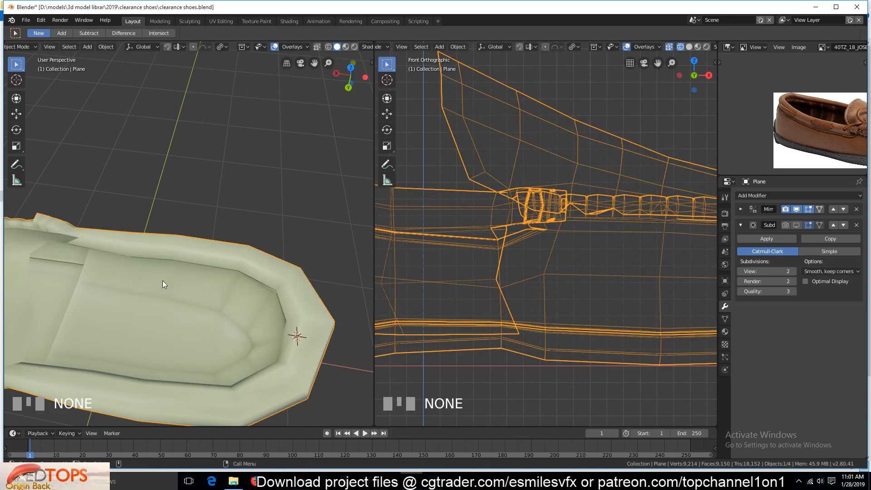
key(grave)
key(Tab)
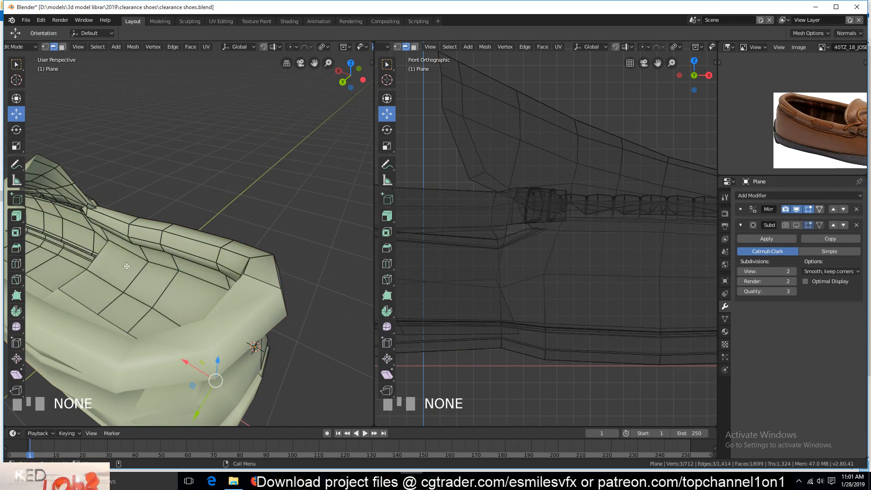
Shift the edge row between the inner wall and the insole by -0.163 m along Y.
key(grave)
alt+click(145, 302)
drag(152, 306, 146, 317)
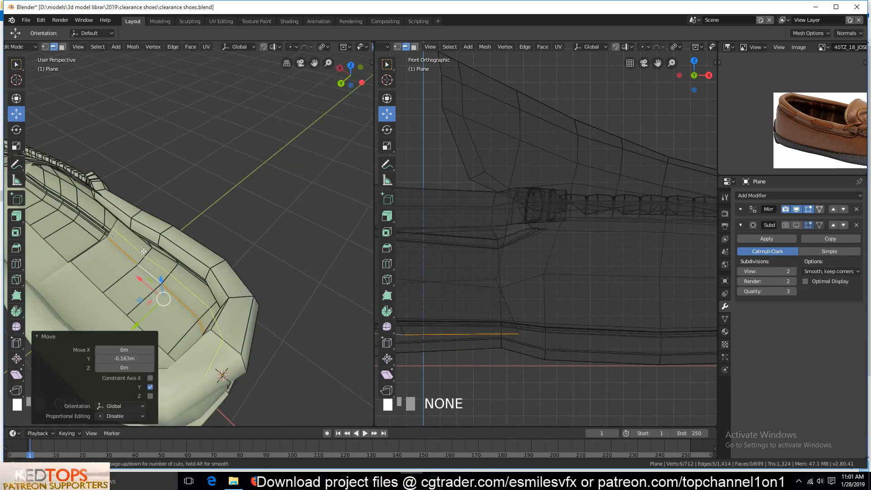
Try to cut an edge loop along the inner wall just above the insole.
key(ctrl+r)
click(142, 259)
key(ctrl+z)
key(grave)
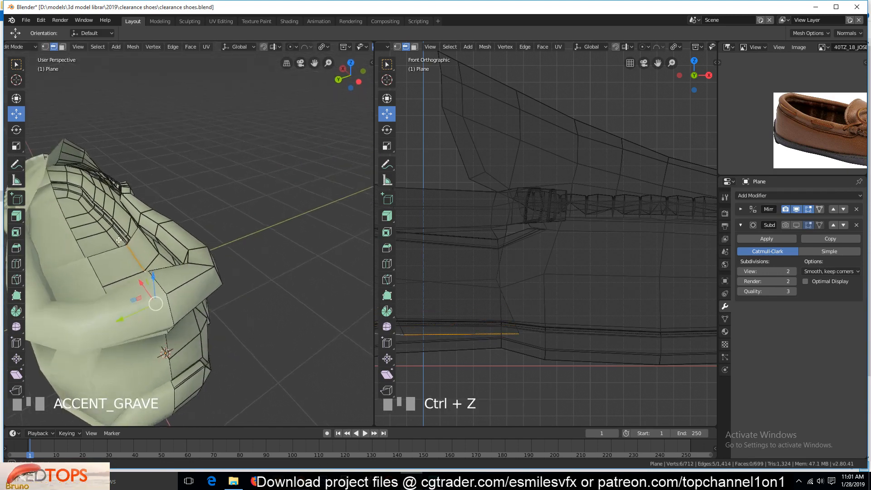
key(grave)
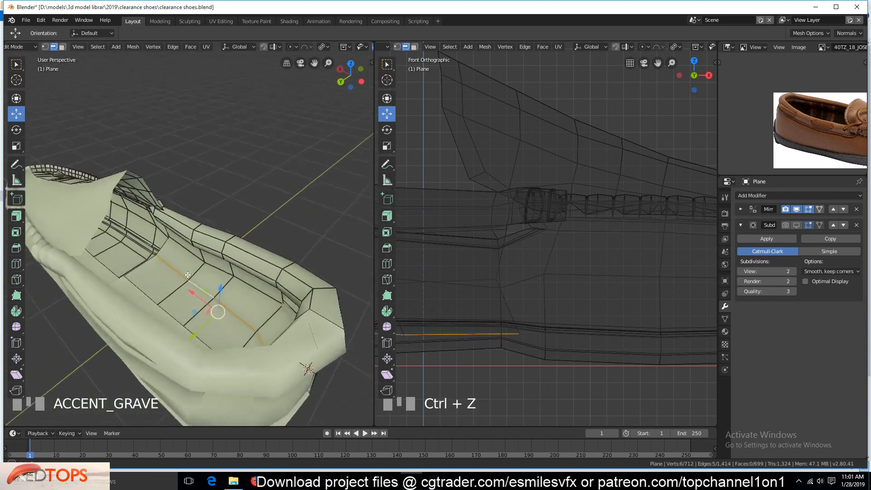
alt+click(163, 254)
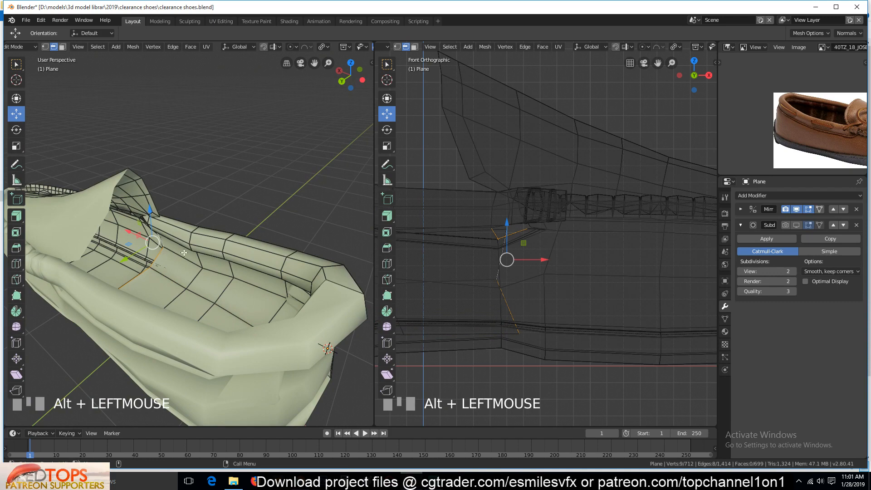
key(grave)
key(alt+a)
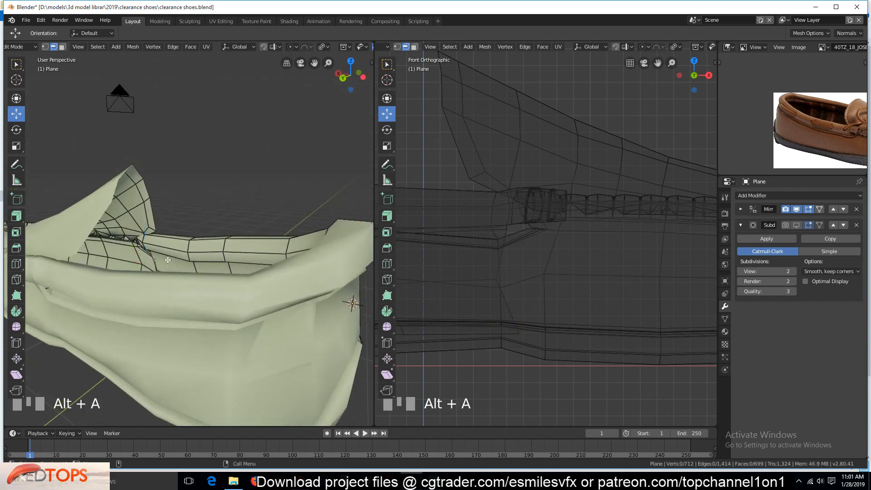
click(154, 259)
key(grave)
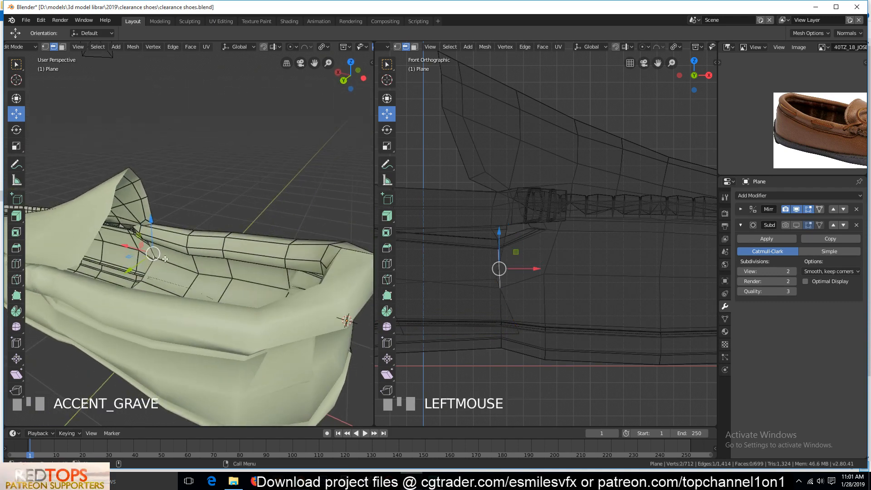
key(1)
key(2)
key(alt+a)
middle_drag(153, 254, 184, 233)
click(182, 231)
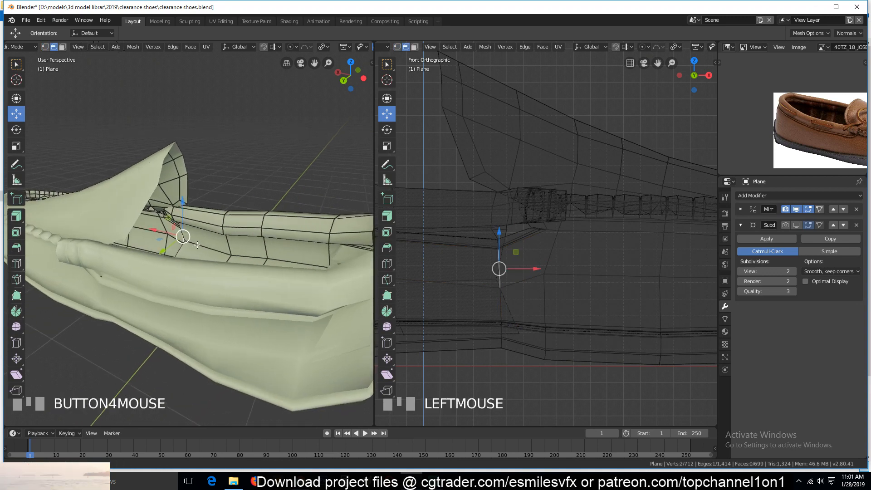
key(grave)
scroll(215, 260, up, 3)
key(grave)
key(alt+a)
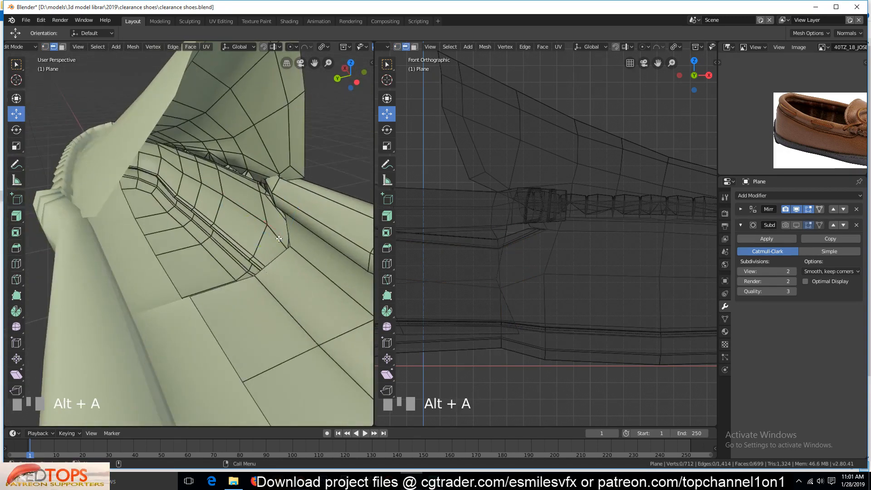
click(287, 224)
ctrl+click(221, 285)
key(ctrl+z)
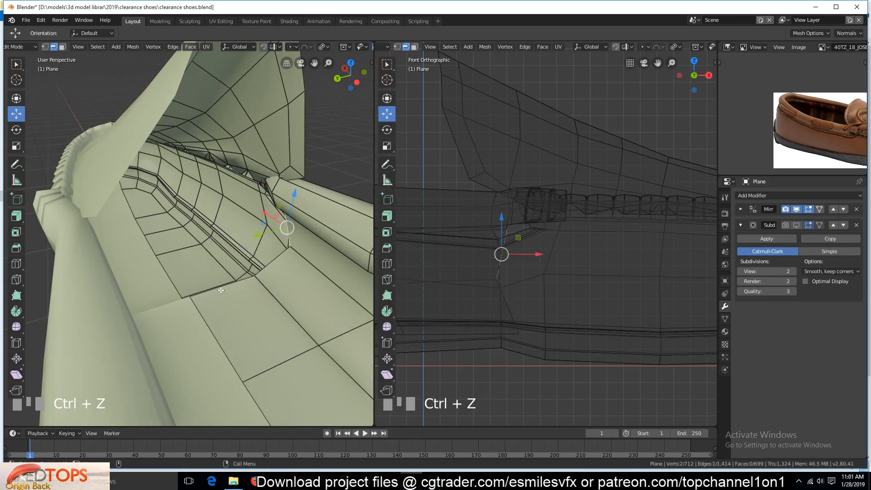
Extrude the front edges of the inner wall and insole 2.39 m along X toward the toe.
click(221, 285)
ctrl+click(290, 228)
middle_drag(277, 250, 321, 264)
key(e)
right_click(215, 253)
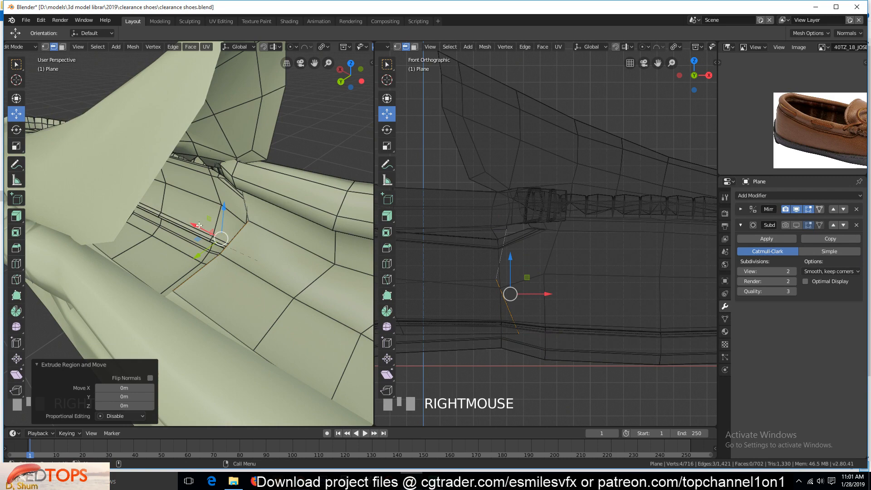
drag(199, 225, 28, 194)
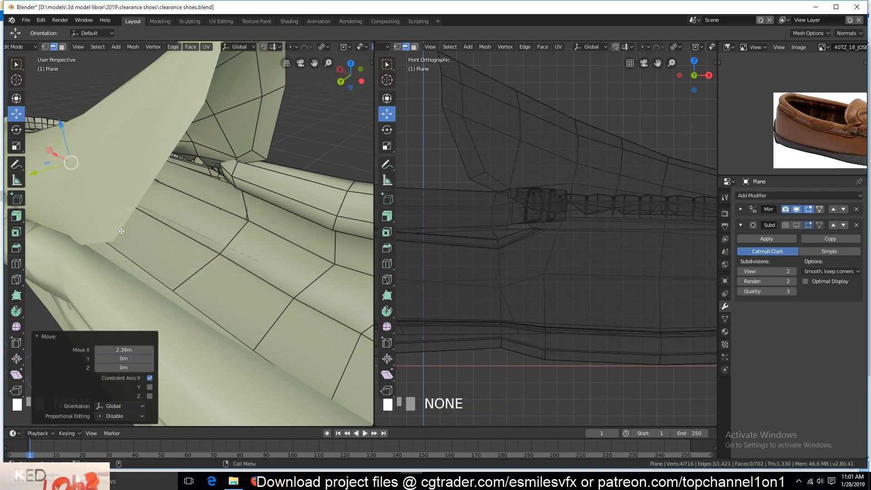
Shift the extruded toe-end edges sideways along Y to fit the narrowing toe.
scroll(218, 265, down, 4)
middle_drag(218, 266, 117, 259)
scroll(545, 215, down, 6)
middle_drag(569, 220, 529, 221)
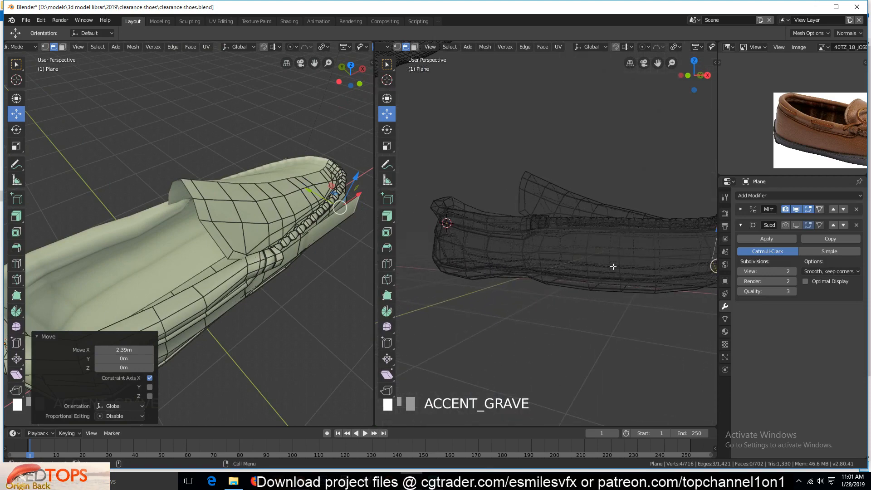
drag(310, 194, 292, 185)
middle_drag(292, 186, 320, 216)
Cut one centred edge loop across the extruded toe section, adjust it sideways and save the file.
key(ctrl+r)
click(224, 229)
right_click(225, 229)
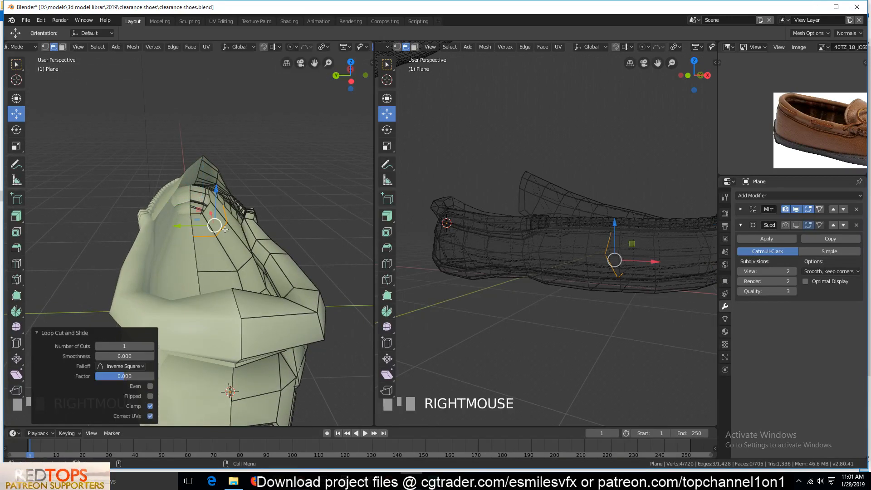
click(190, 226)
key(Tab)
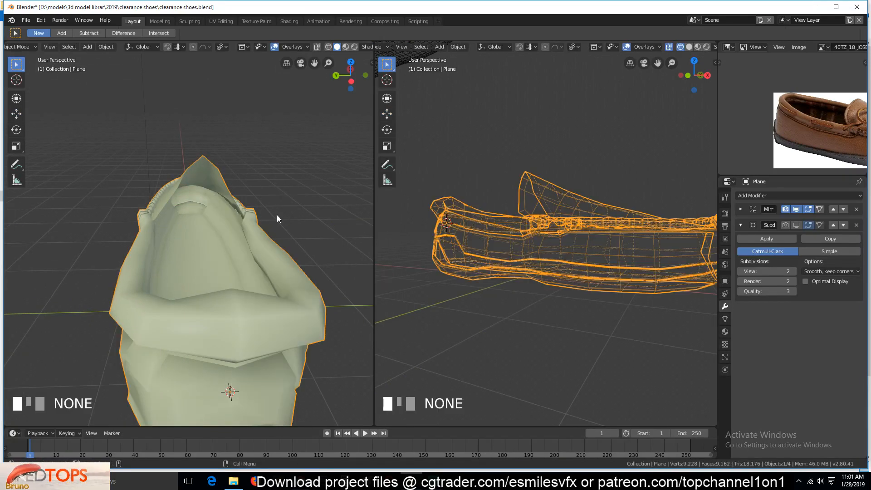
key(ctrl+s)
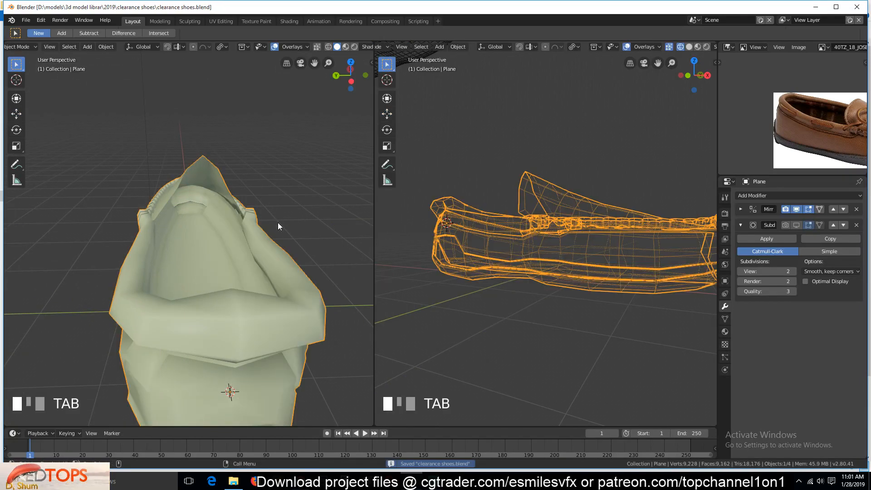
Show the Subdivision modifier in the viewport, switch off its edit-mode display and inspect the smoothed shoe opening.
click(796, 224)
key(alt+a)
key(grave)
middle_drag(154, 298, 199, 274)
scroll(64, 259, up, 5)
key(Tab)
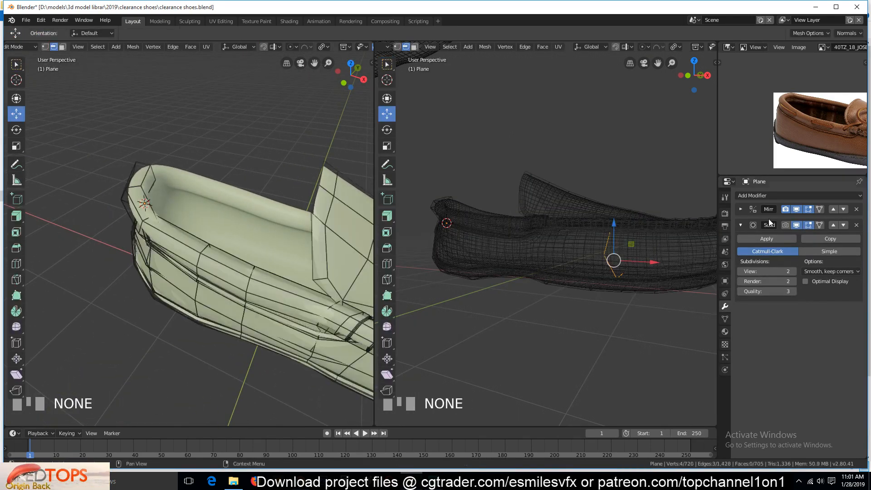
click(808, 225)
key(Tab)
middle_drag(102, 252, 61, 276)
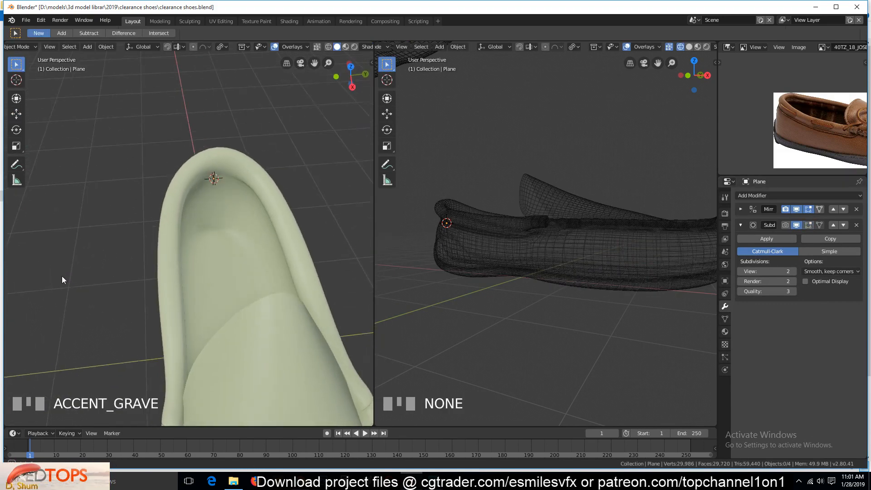
Hide the subdivision preview and cut an edge loop in the inner wall close to the insole, with factor 0.791.
click(798, 225)
key(Tab)
middle_drag(158, 272, 105, 259)
key(ctrl+r)
click(197, 251)
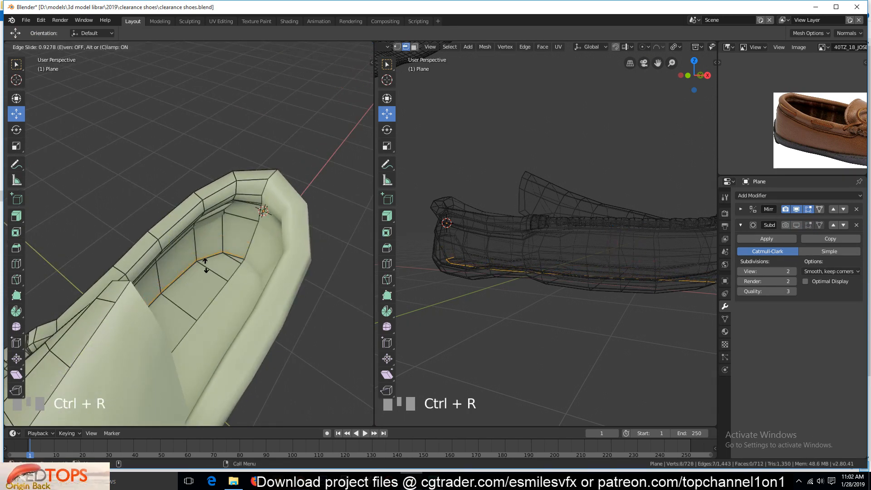
click(205, 263)
scroll(272, 290, up, 4)
middle_drag(336, 313, 280, 296)
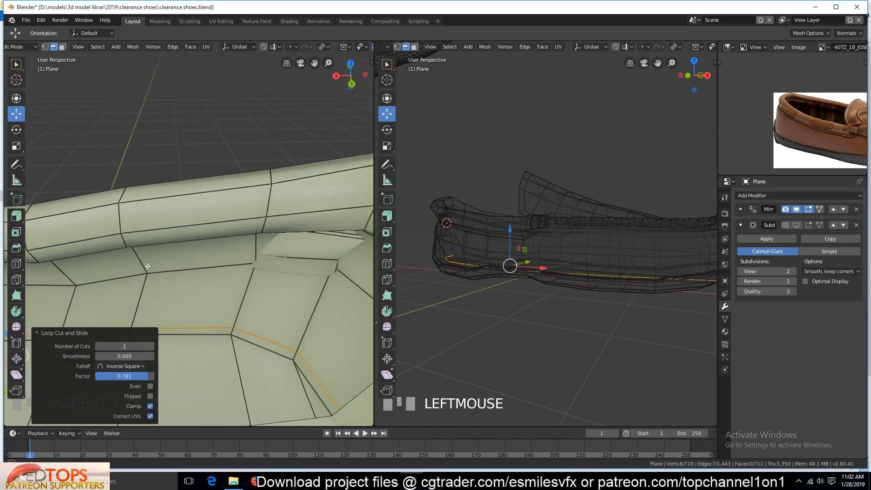
Edge-slide the new inner-wall loop by a factor of -0.604 toward the insole corner.
key(grave)
key(g)
key(g)
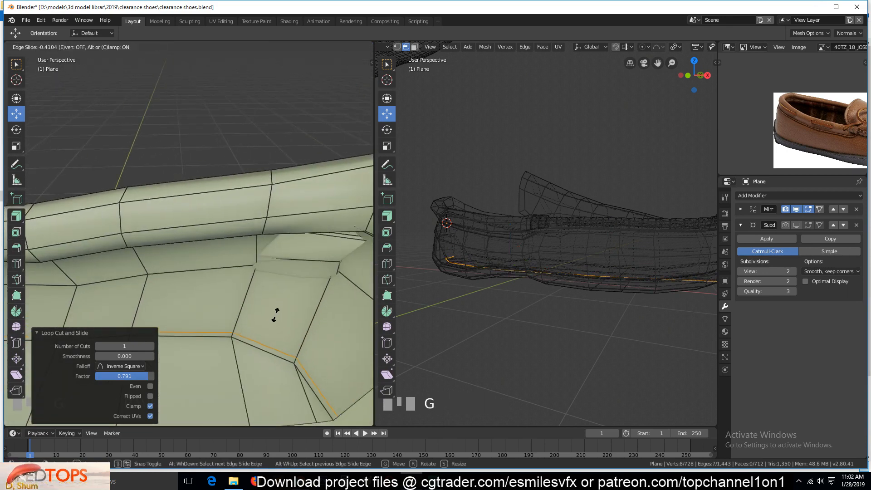
click(274, 318)
Cut a centred loop in the narrow strip around the insole, apply Shrink/Fatten of about -0.027 and shift it along Z.
key(ctrl+r)
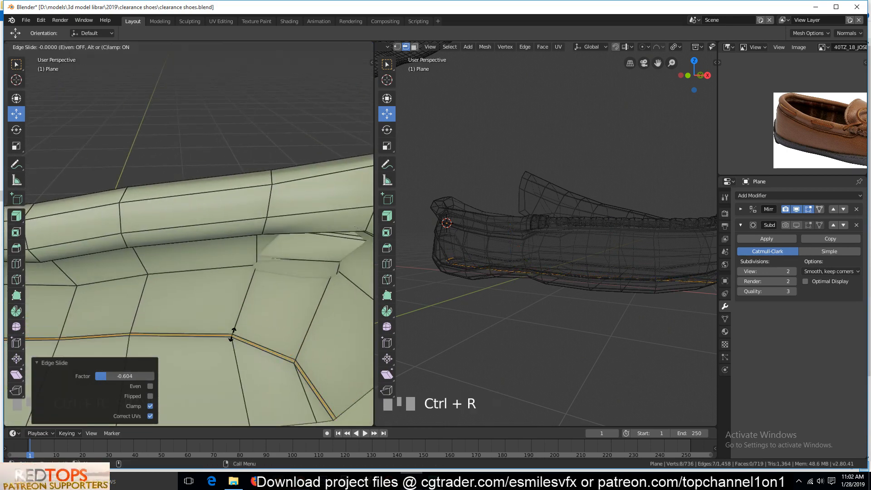
right_click(274, 305)
key(alt+s)
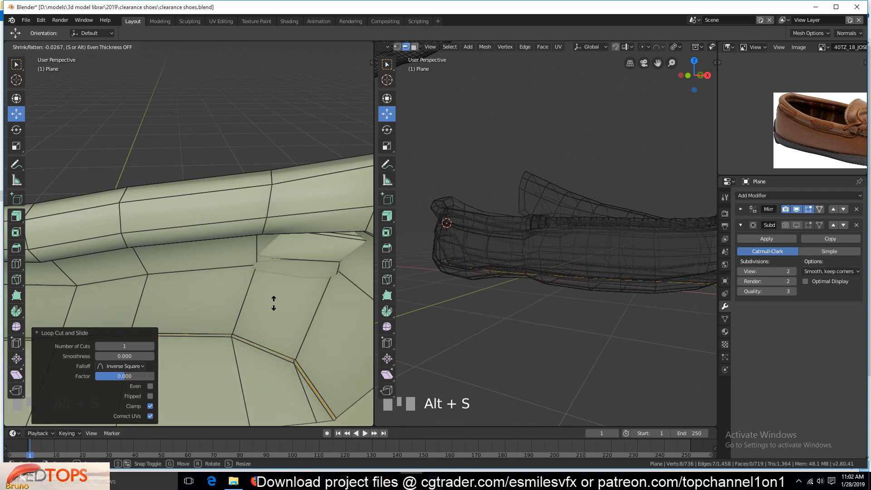
click(274, 304)
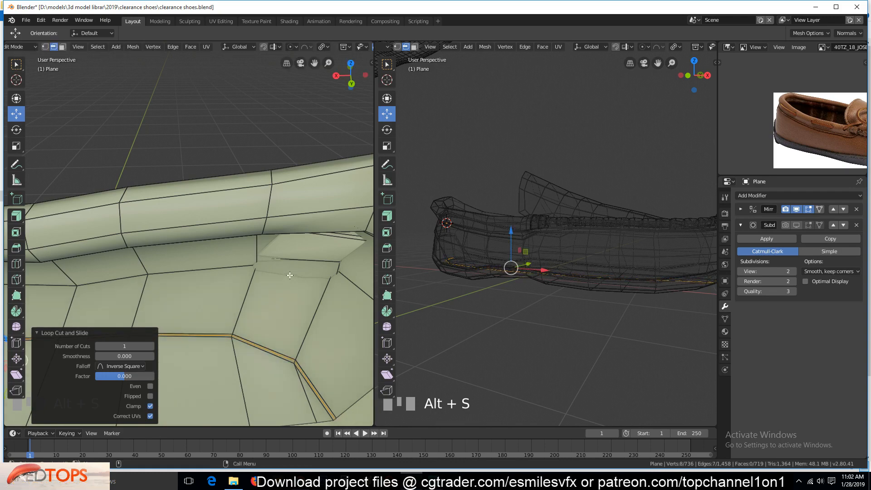
key(g)
key(z)
click(290, 277)
Preview the shoe with subdivision and examine the crease around the insole.
key(Tab)
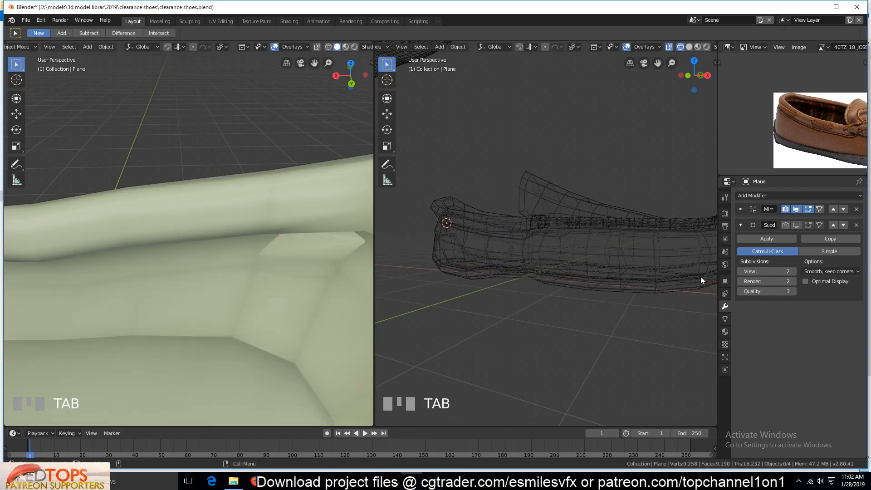
click(796, 225)
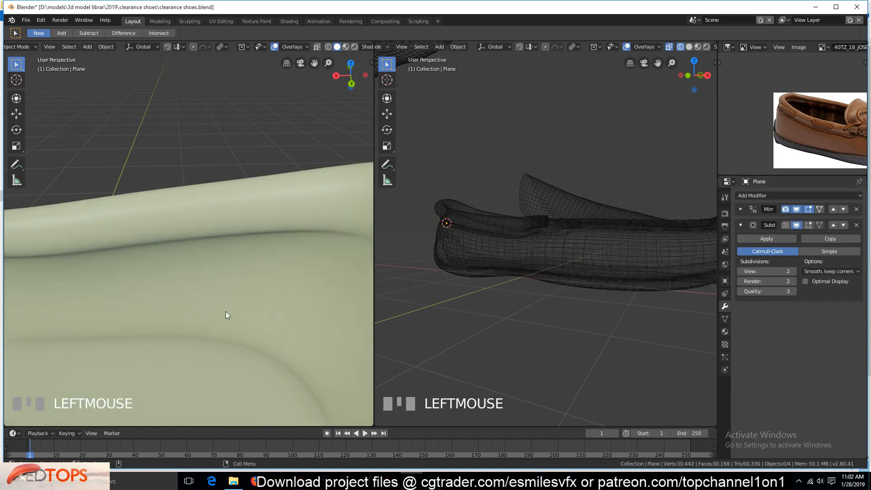
key(shift+grave)
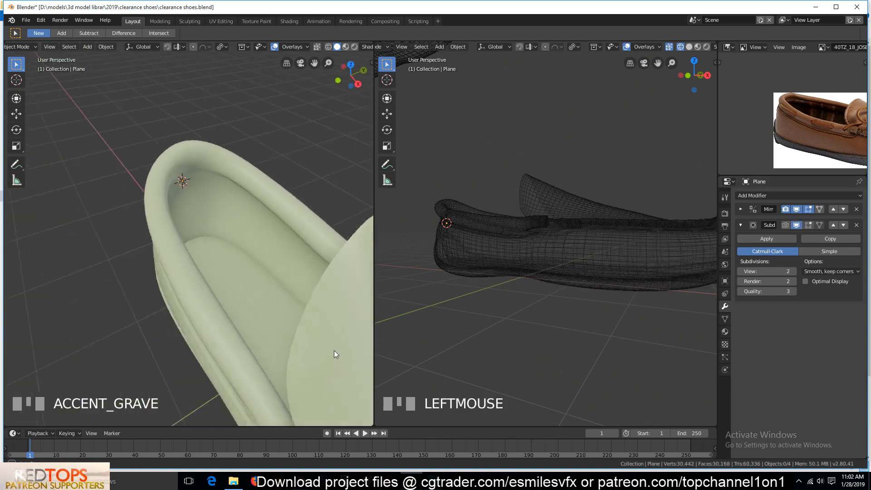
middle_drag(297, 358, 249, 355)
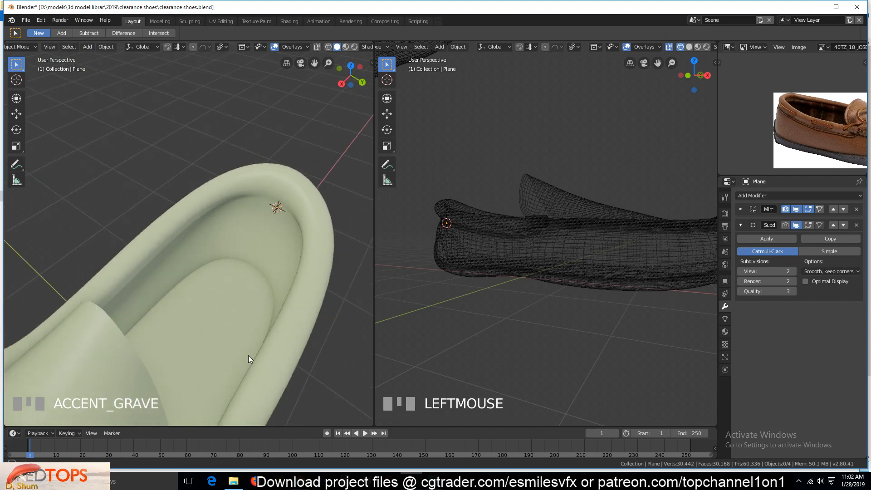
Hide the subdivision preview and cut an edge loop in the insole near its outer border, with factor 0.409.
click(796, 225)
key(Tab)
scroll(195, 321, up, 3)
key(grave)
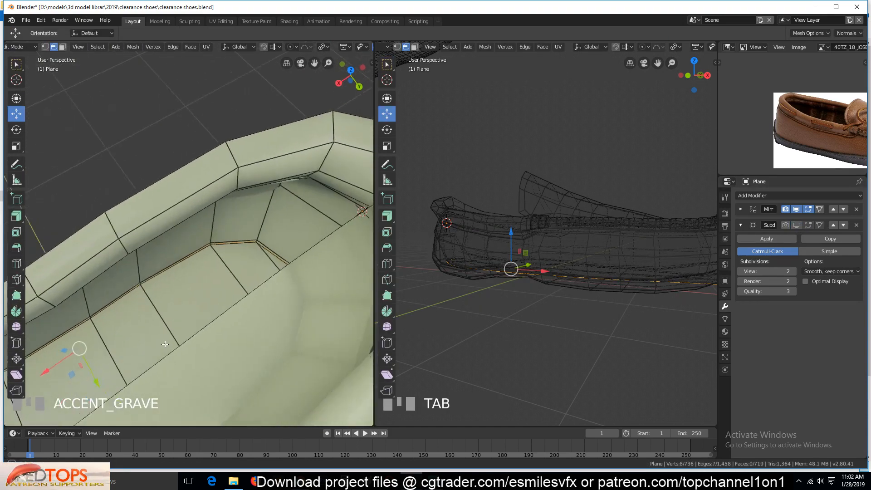
key(ctrl+r)
click(135, 295)
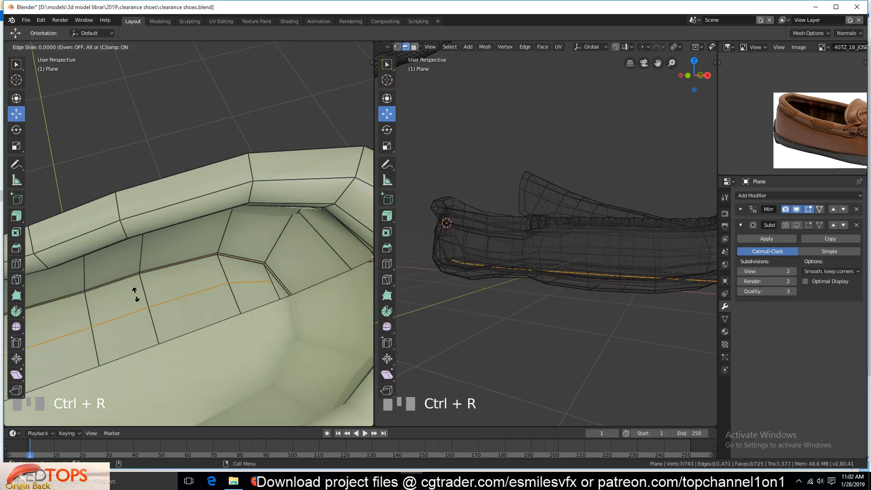
click(135, 285)
scroll(230, 314, up, 2)
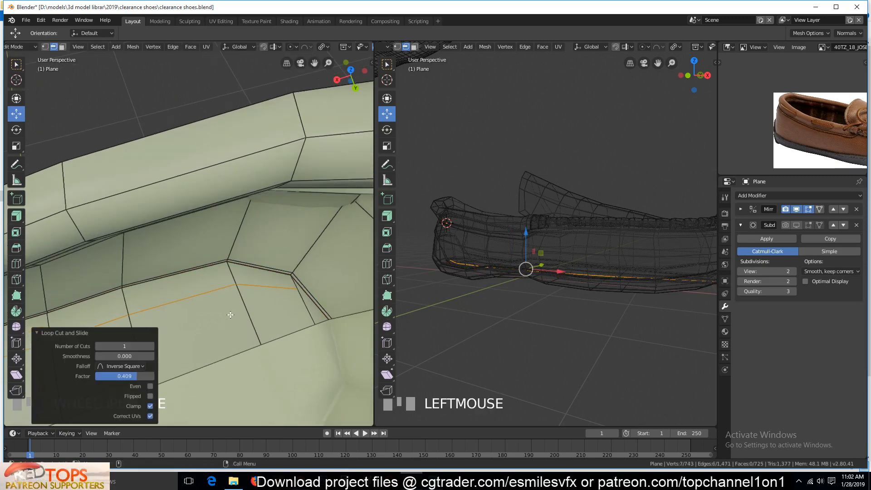
key(alt+a)
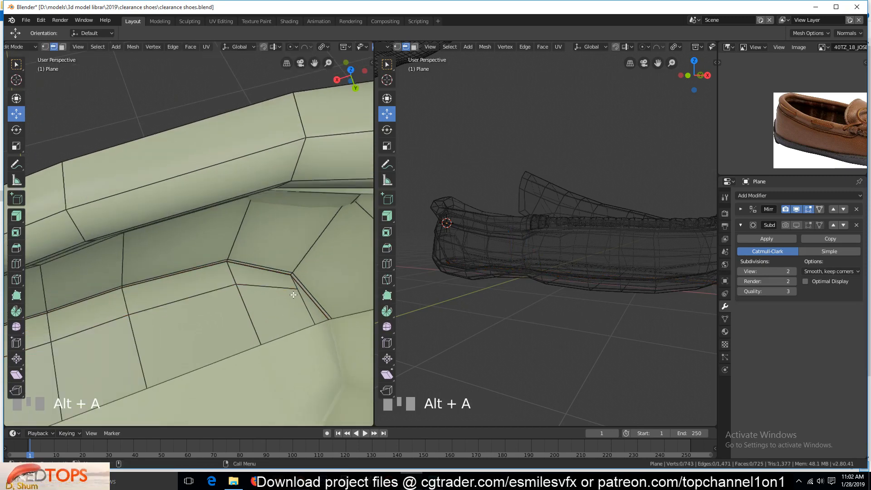
key(k)
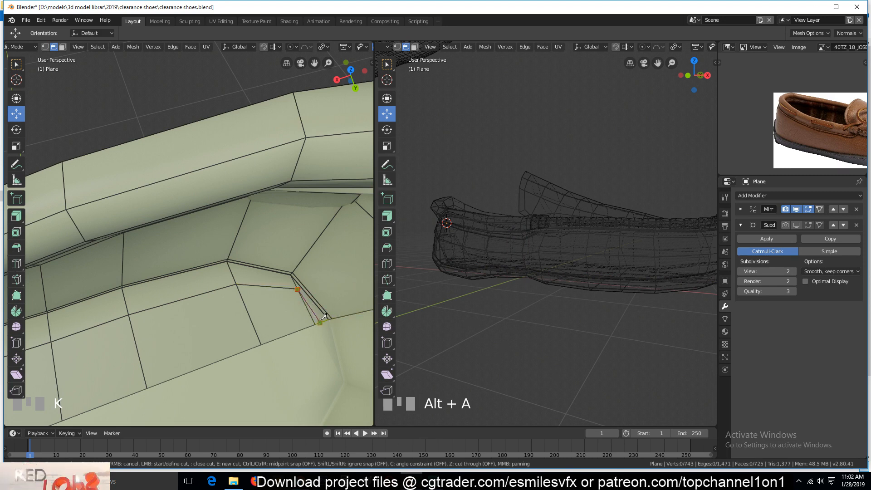
key(Escape)
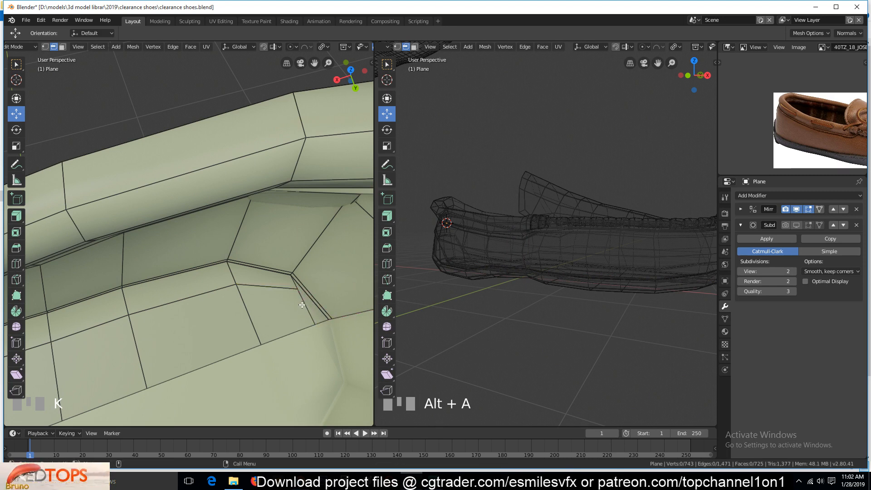
Vertex-slide the new insole loop's corner vertex at the heel by a factor of 0.177.
click(292, 274)
key(g)
key(g)
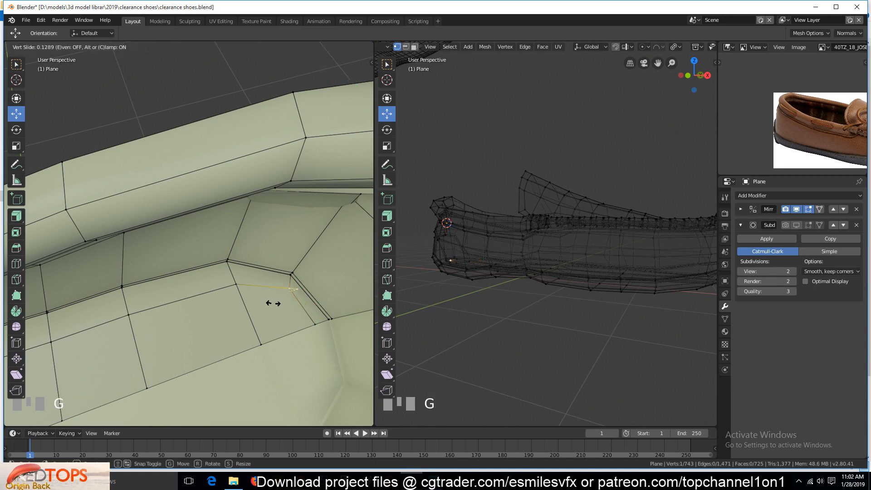
click(266, 303)
Cut another edge loop in the insole's border strip, with factor -0.417 toward the seam.
key(ctrl+r)
key(Escape)
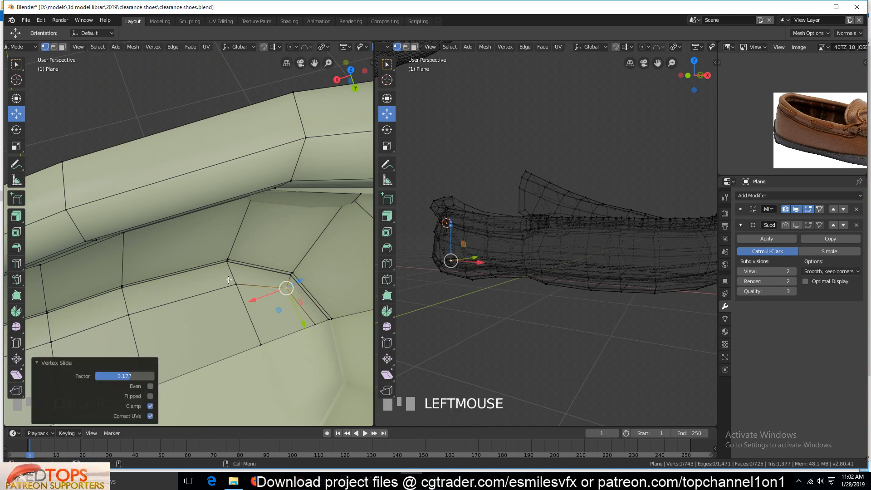
key(alt+a)
key(ctrl+r)
click(226, 276)
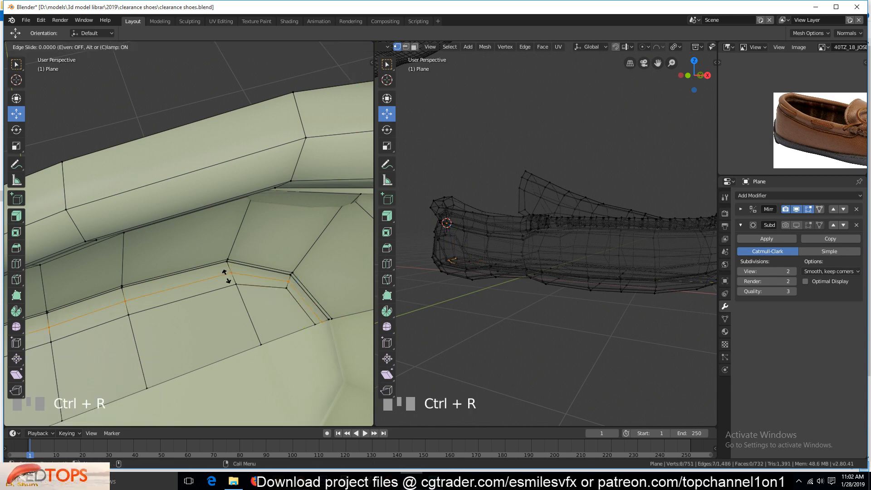
click(227, 272)
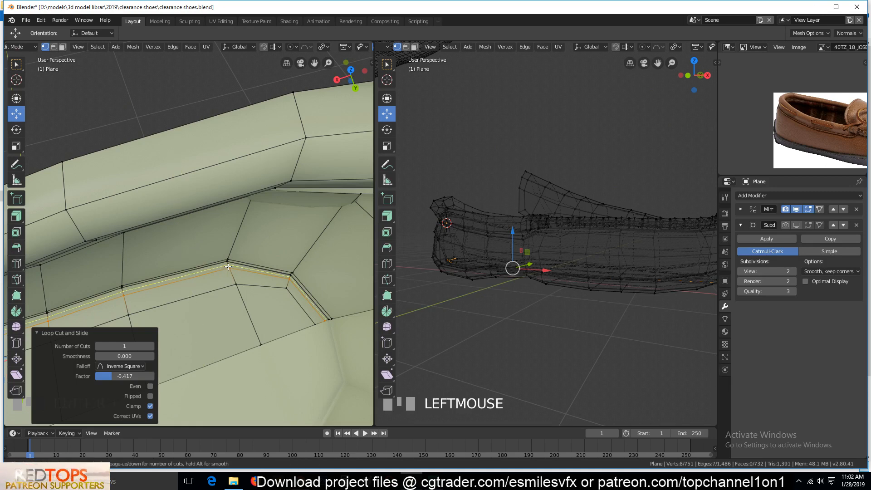
Bevel the new border loop with 2 segments and an offset of about 0.012, and lower its middle loop slightly along Z.
key(ctrl+v)
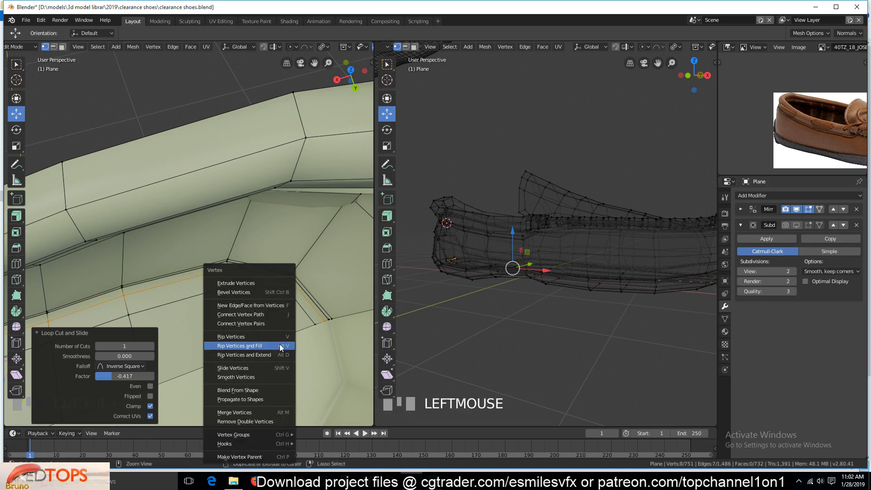
key(ctrl+b)
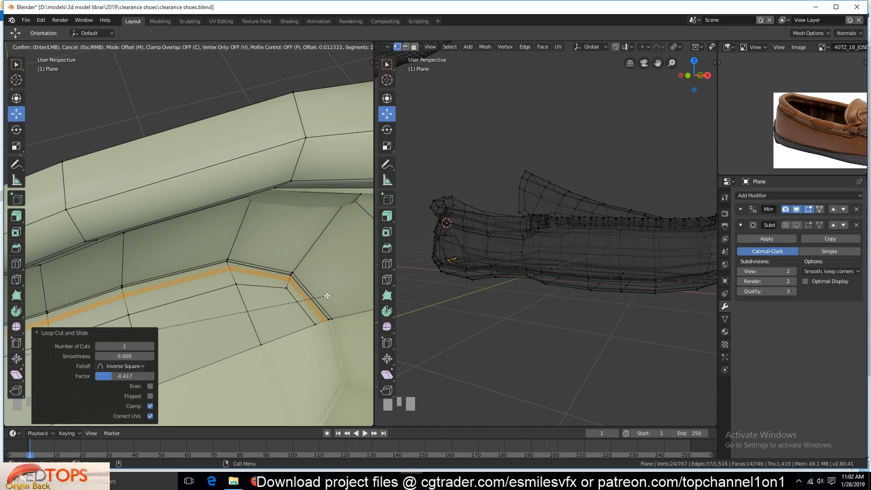
click(327, 296)
key(2)
alt+click(274, 285)
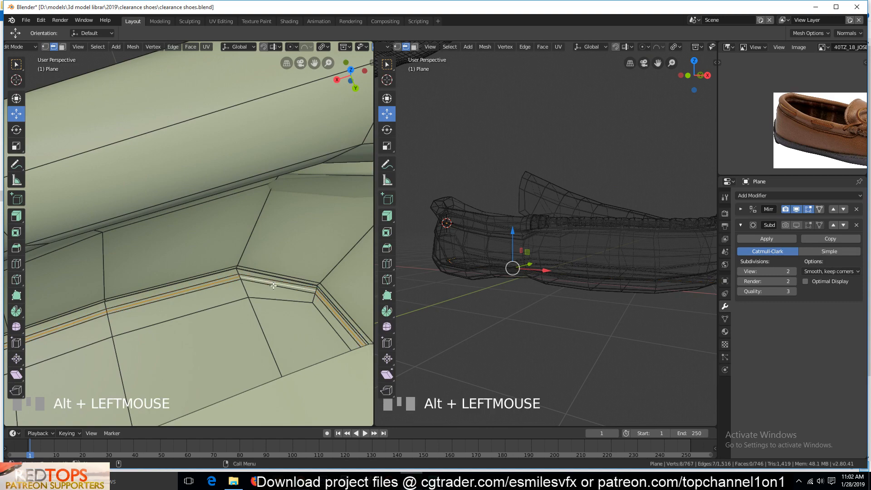
key(grave)
drag(511, 237, 512, 241)
Select the row of four insole faces starting at the heel and raise it slightly along Z.
key(3)
click(271, 348)
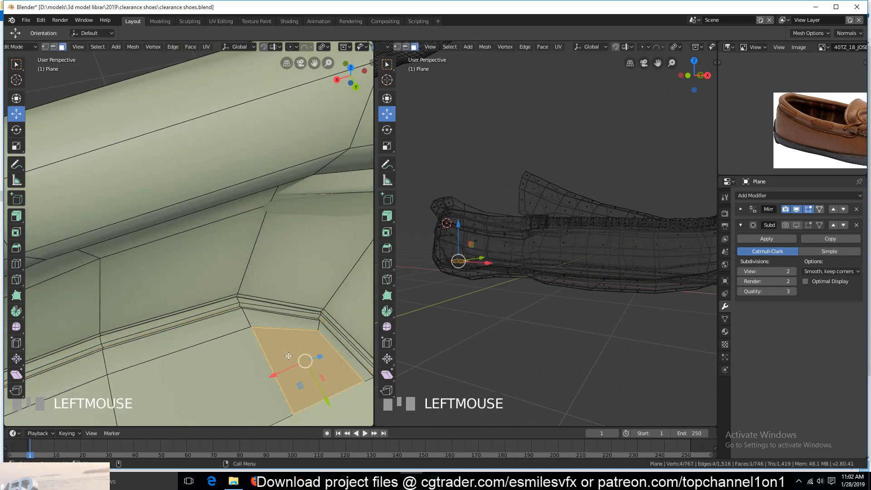
scroll(278, 332, down, 4)
ctrl+click(153, 339)
middle_drag(234, 299, 253, 282)
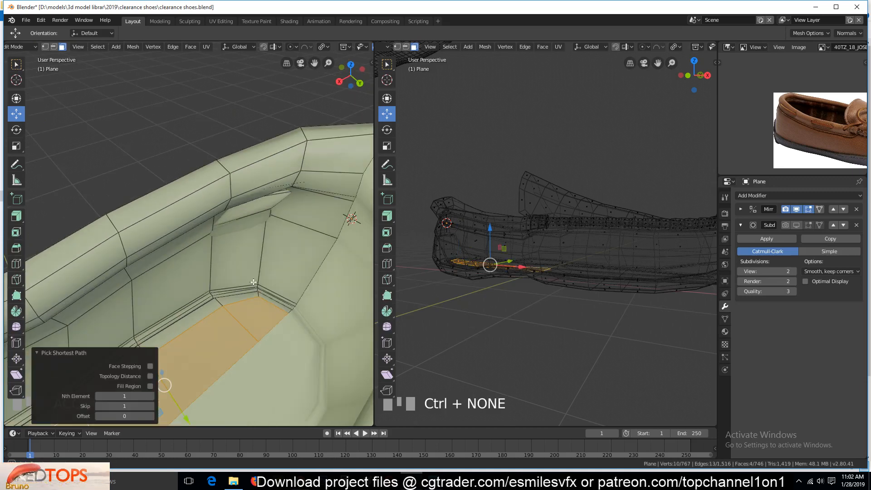
drag(490, 227, 490, 224)
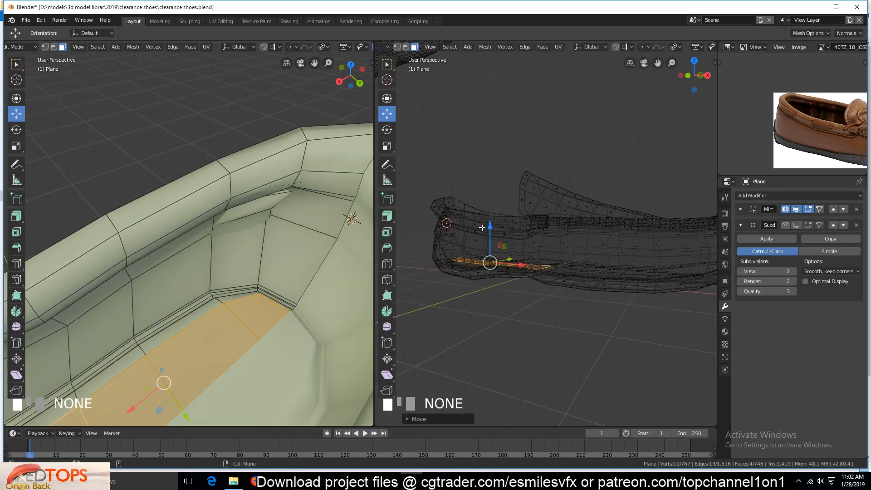
Select the vertex path along the raised insole faces' outer edge and edge-slide it by about -0.22.
key(1)
click(257, 292)
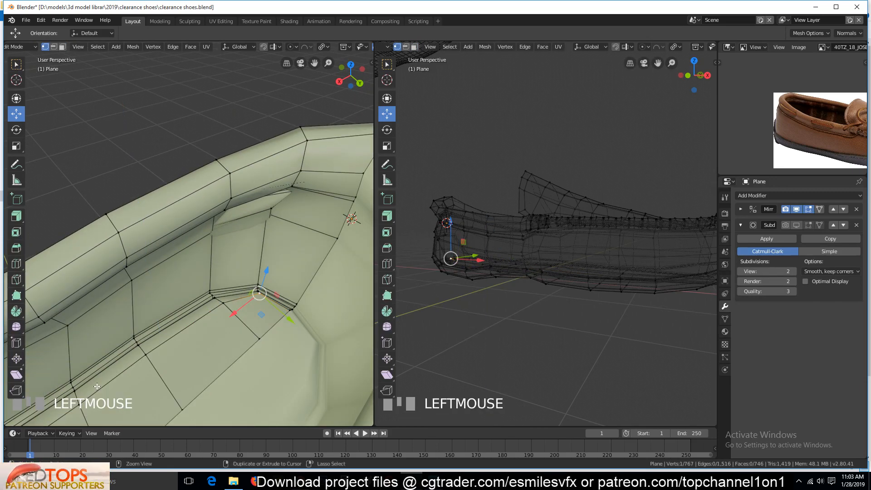
ctrl+click(185, 359)
key(g)
key(g)
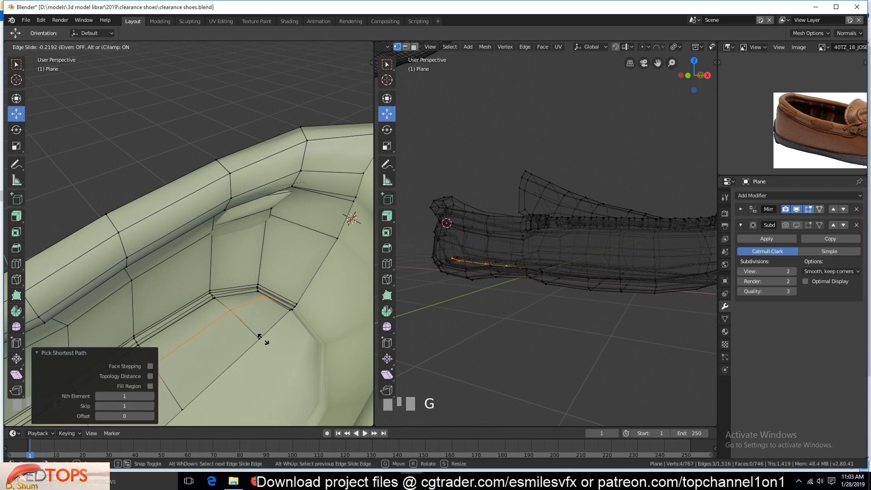
click(262, 339)
Select the two vertices at the heel end of the insole's outer edge and slide them slightly inward.
click(263, 295)
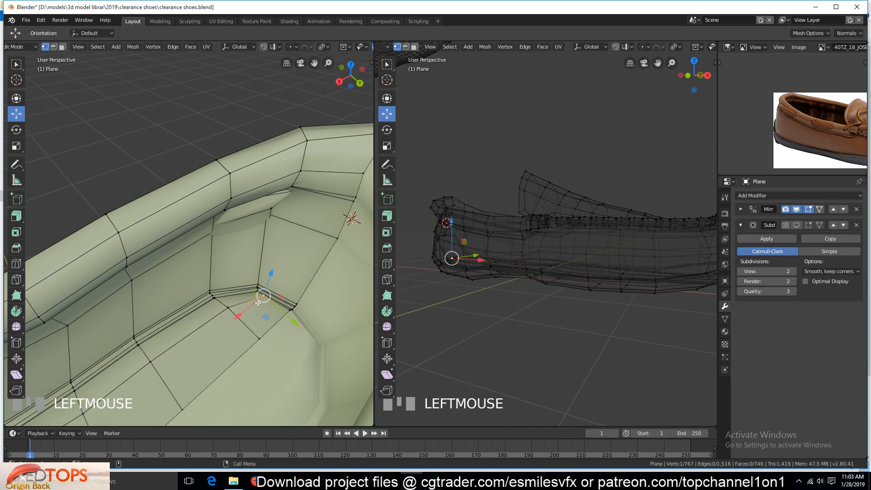
click(291, 313)
shift+click(286, 312)
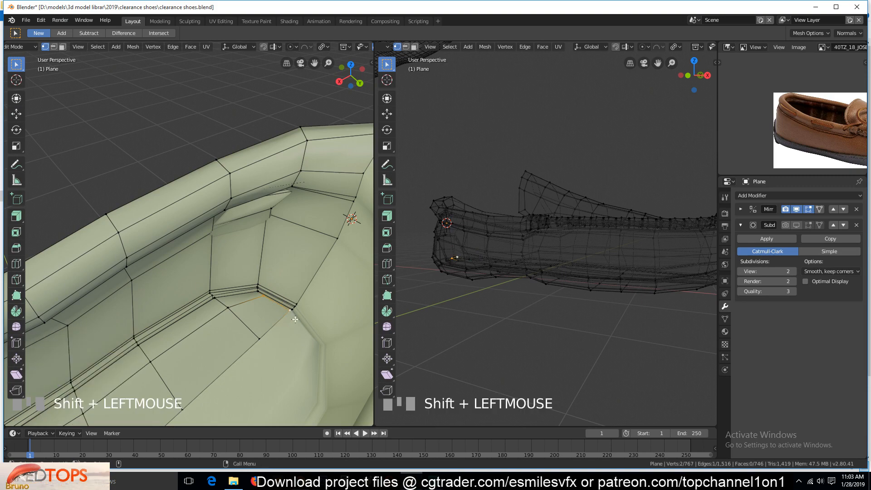
key(g)
key(g)
click(290, 324)
Preview the shoe with subdivision, save the file and compare the model with the reference photo.
key(Tab)
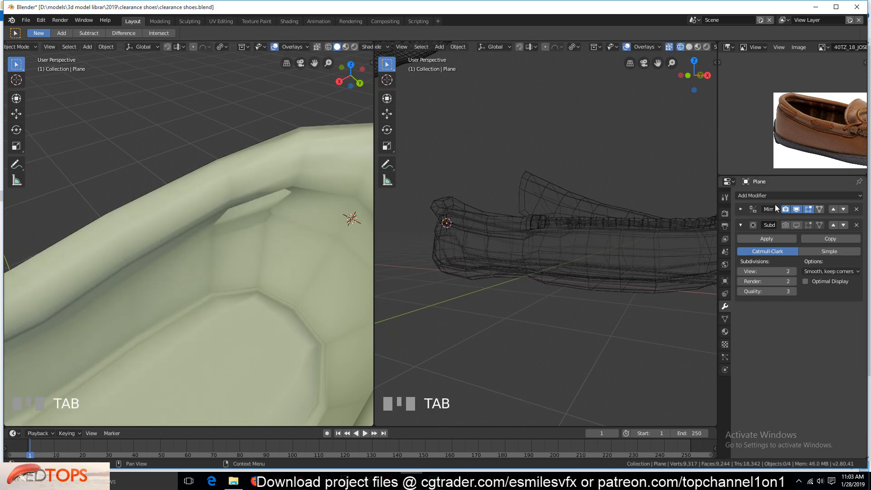
click(800, 223)
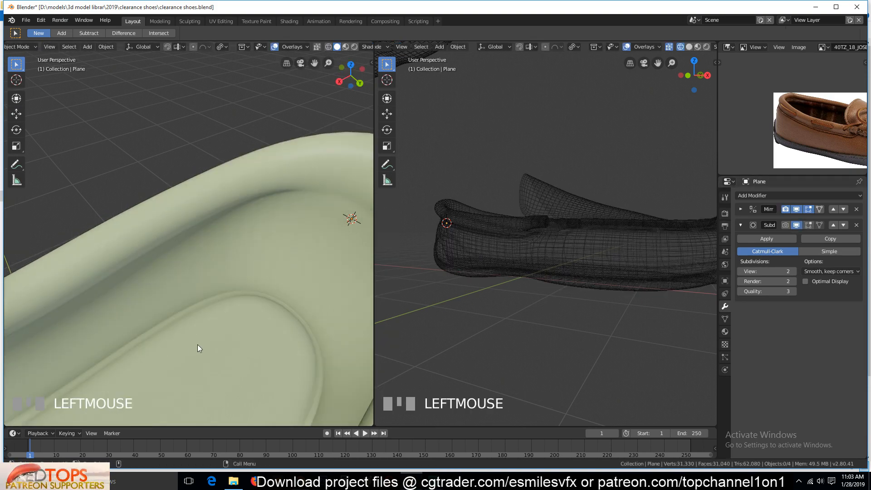
scroll(217, 339, down, 5)
key(ctrl+s)
middle_drag(239, 286, 254, 249)
middle_drag(217, 298, 218, 240)
middle_drag(765, 121, 840, 113)
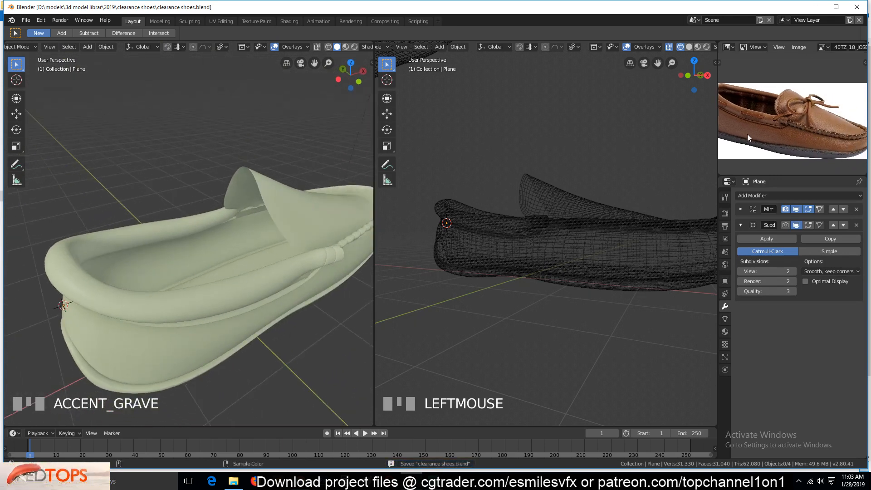
Hide the subdivision preview, return to mesh editing and save the file.
click(796, 224)
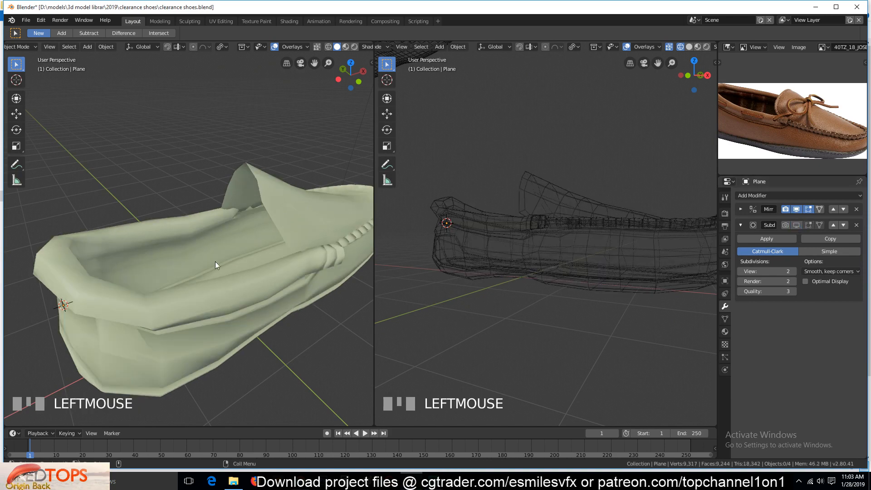
key(Tab)
scroll(250, 215, down, 3)
middle_drag(250, 215, 287, 255)
scroll(276, 225, up, 4)
middle_drag(315, 194, 266, 178)
key(ctrl+s)
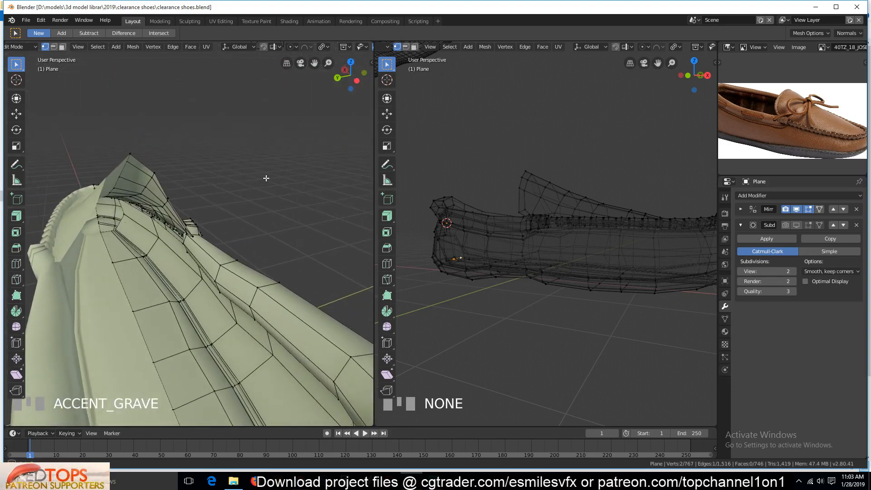
In wireframe, select the five-vertex path along the tongue's free edge from its side to the top, and restore solid shading.
scroll(231, 197, up, 2)
mouse_move(224, 204)
middle_down()
mouse_move(180, 220)
mouse_move(158, 247)
middle_up()
key(z)
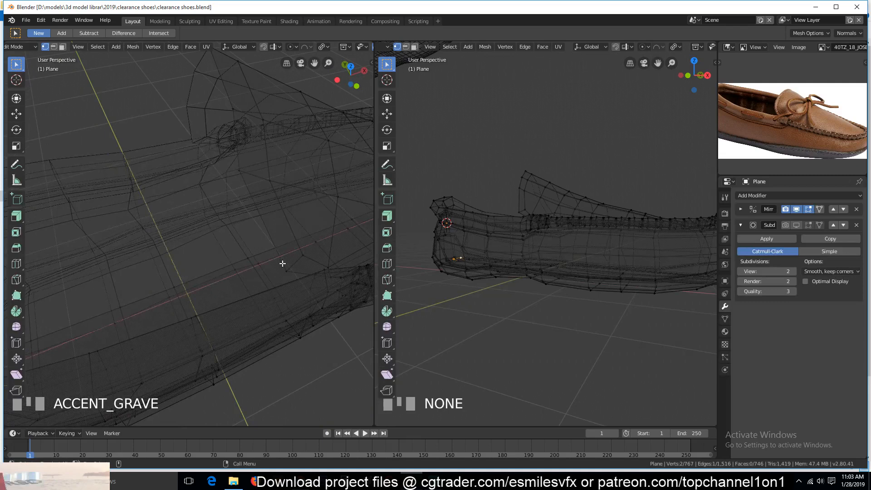
click(341, 277)
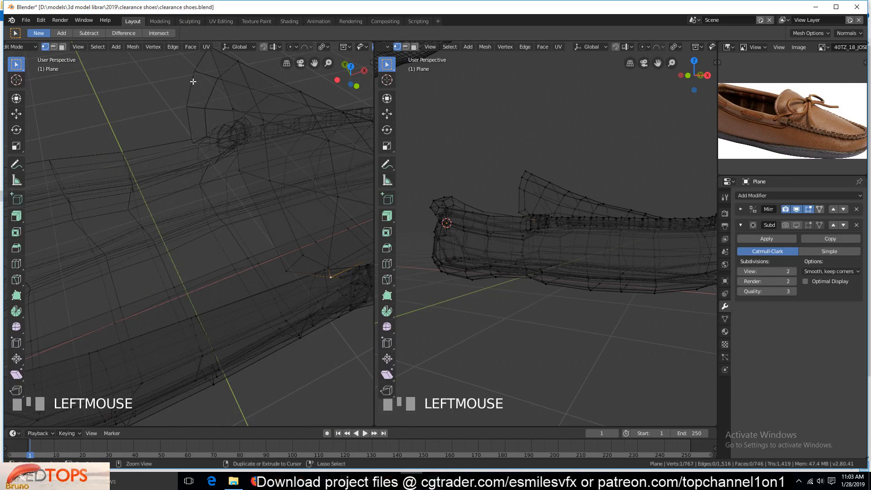
scroll(198, 85, down, 1)
ctrl+click(203, 114)
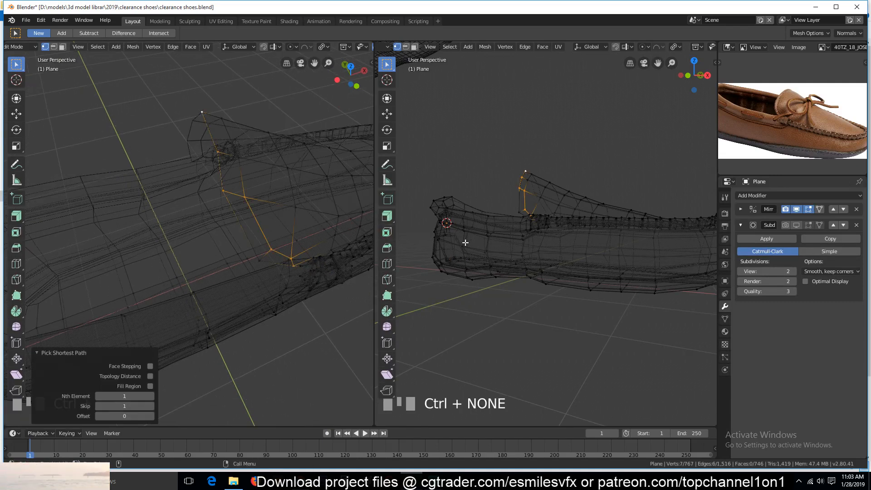
key(ctrl+z)
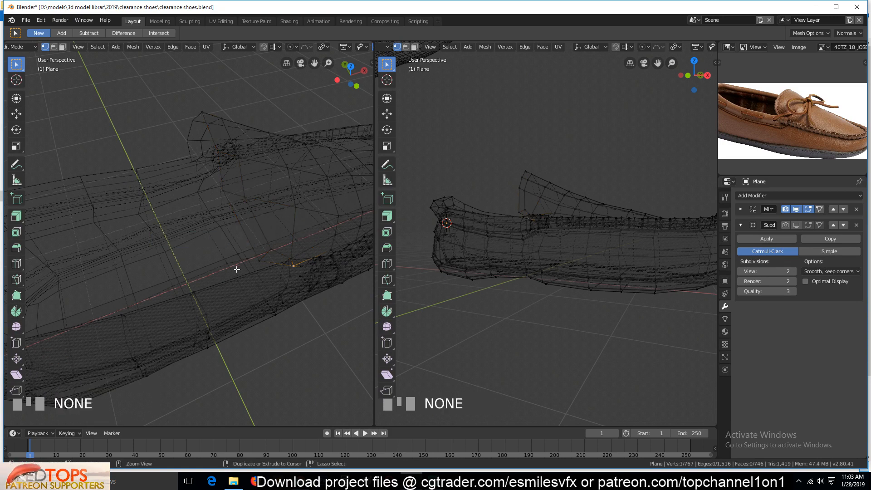
ctrl+click(259, 261)
key(z)
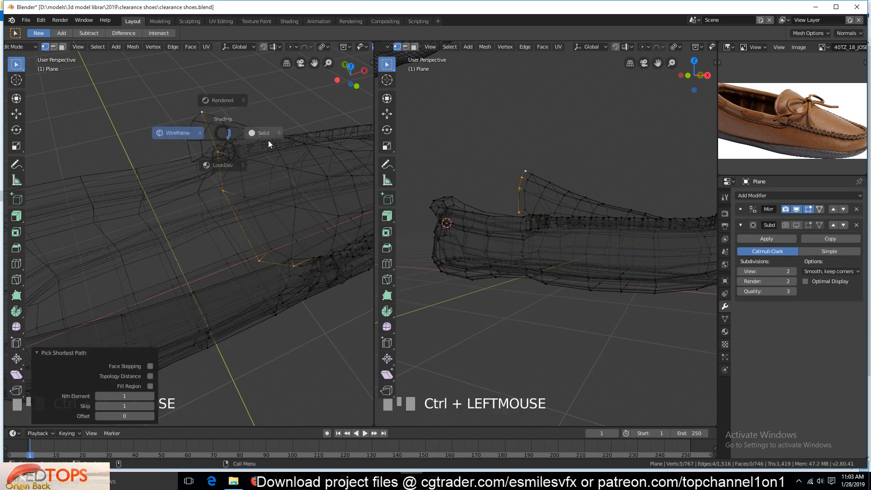
click(268, 140)
key(g)
click(277, 207)
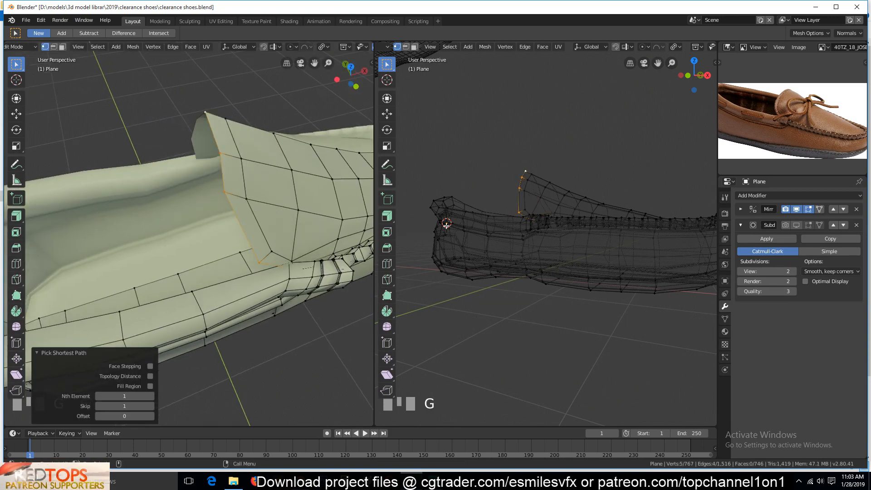
In the front view, extrude the tongue's free edge down about 0.04 m along Z, and check it from the top.
key(KP_1)
scroll(532, 202, up, 4)
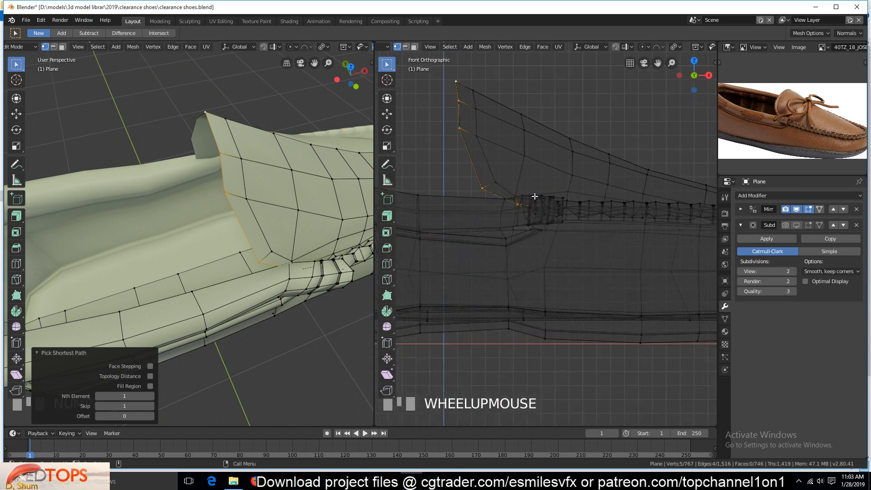
scroll(536, 187, up, 1)
key(e)
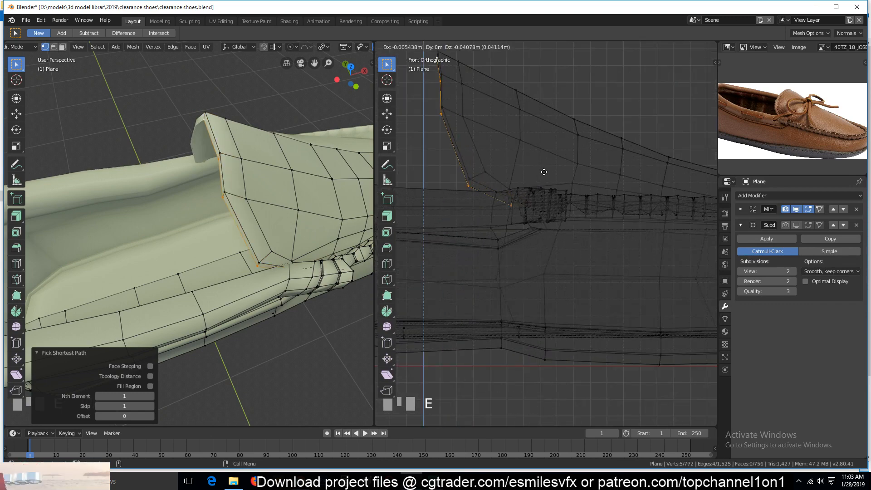
click(544, 171)
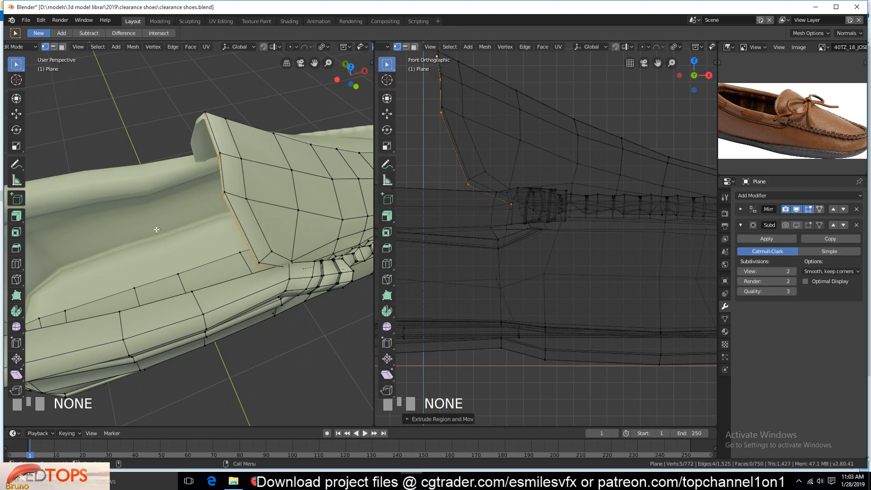
key(KP_7)
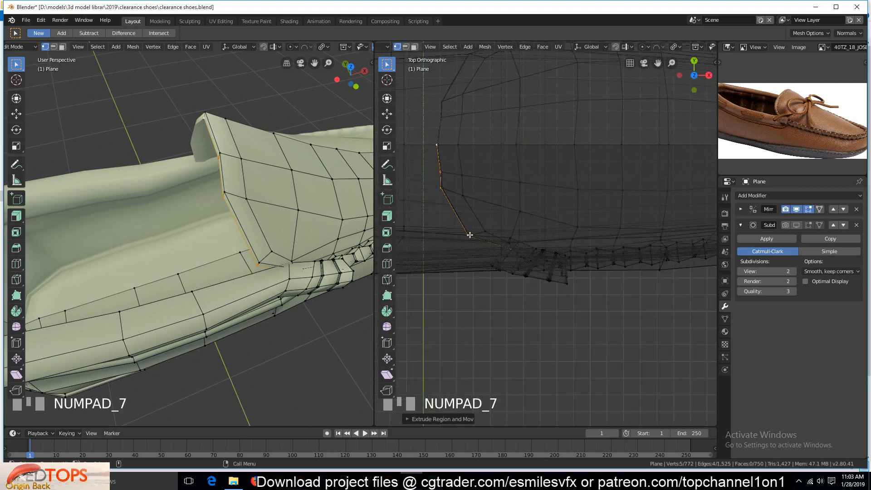
Extrude the tongue's selected edge path inward about 0.32 m from the top, and lower it about 0.12 m in the front-view wireframe.
key(r)
right_click(531, 225)
key(e)
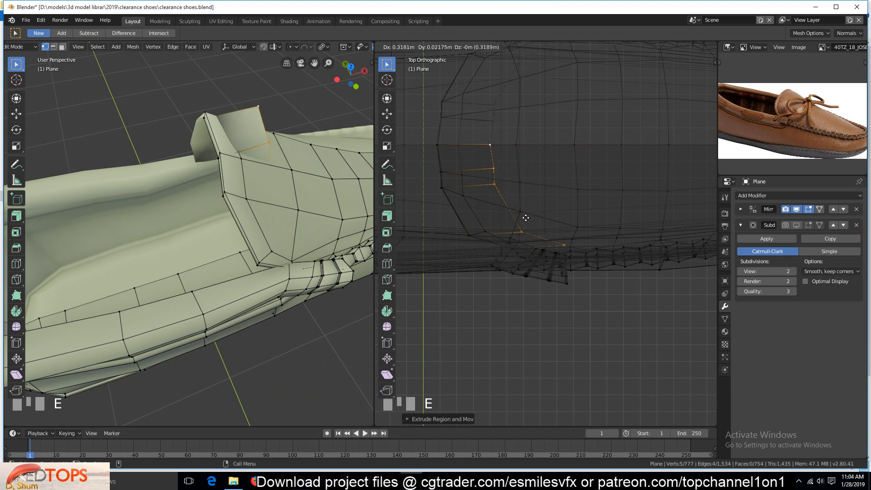
click(525, 218)
key(KP_1)
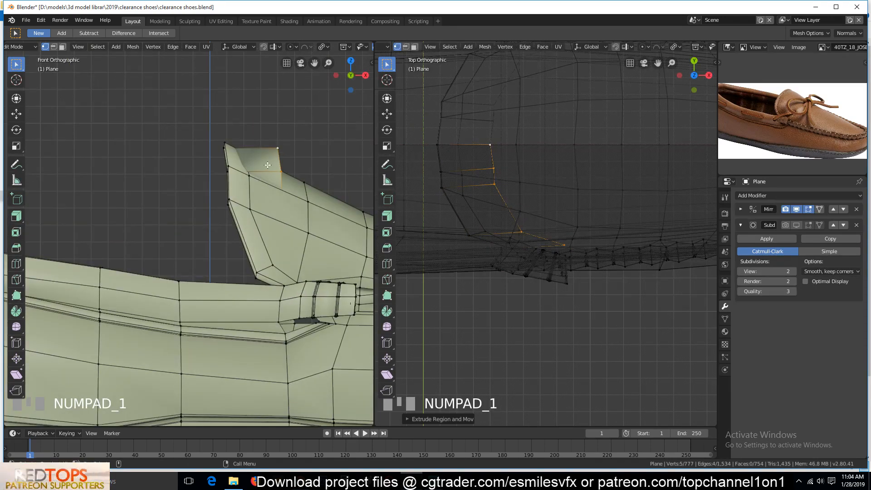
key(h)
key(ctrl+z)
key(z)
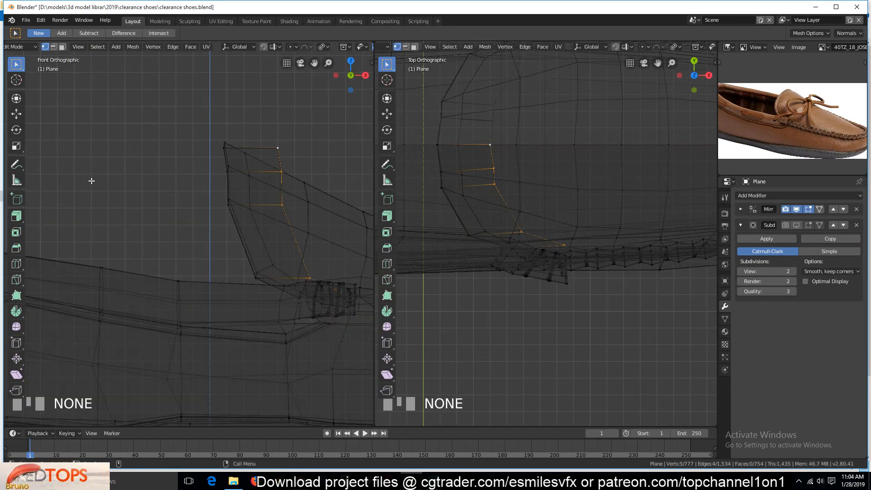
key(g)
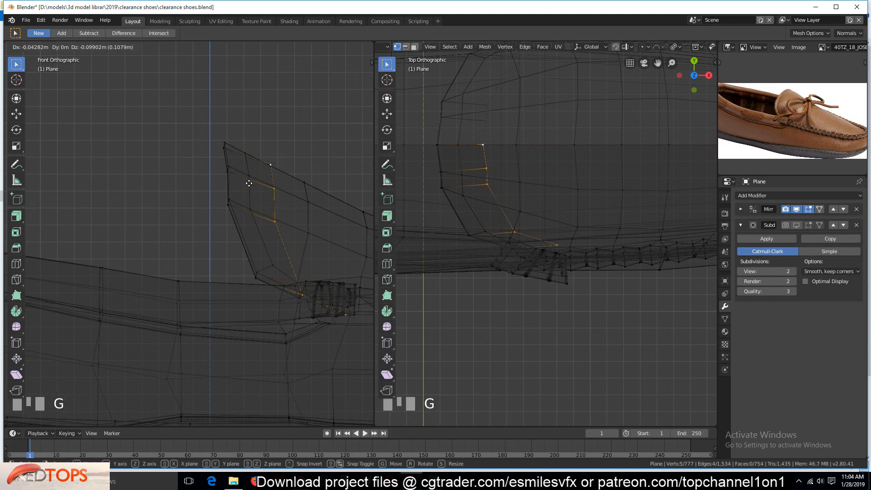
click(245, 186)
Extrude the inner edge path about 0.68 m toward the toe and 0.35 m down, shrink it slightly and raise it about 0.1 m.
shift+middle_drag(245, 187, 147, 214)
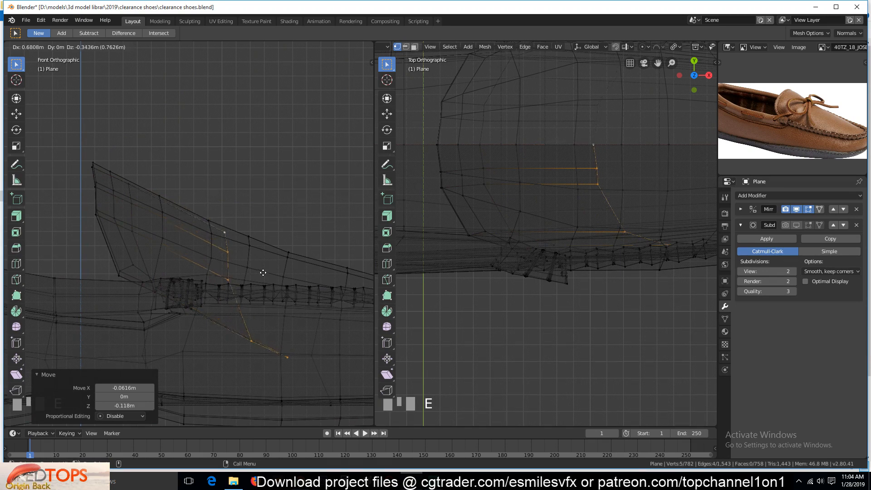
click(275, 344)
key(s)
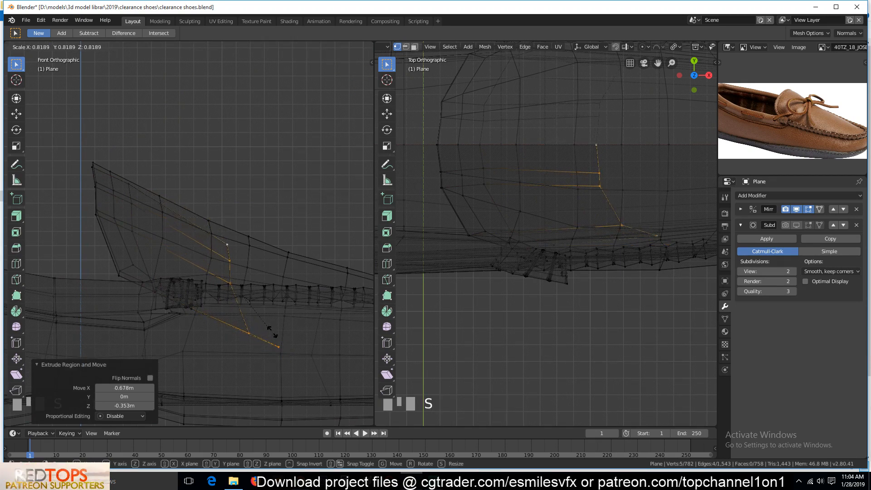
click(271, 330)
key(g)
click(252, 298)
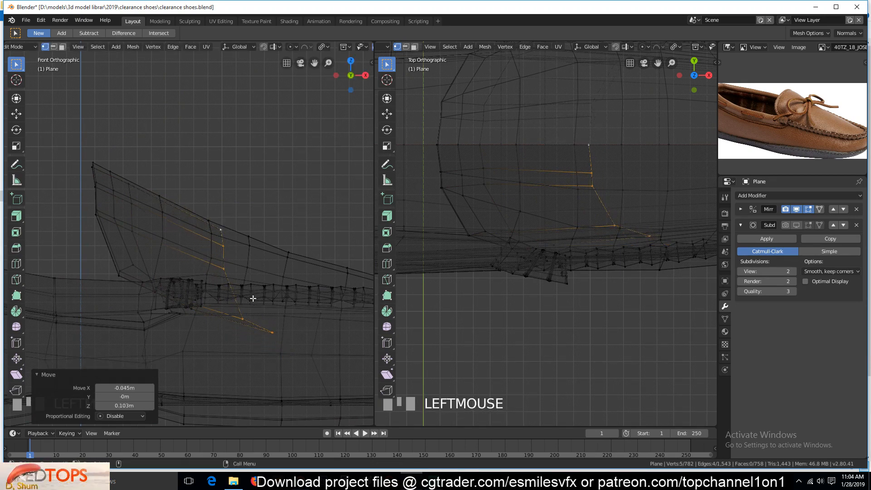
Extrude the inner edge path about 0.62 m further toward the toe and 0.26 m down, then scale it down and reposition it.
scroll(253, 298, down, 2)
key(e)
click(316, 332)
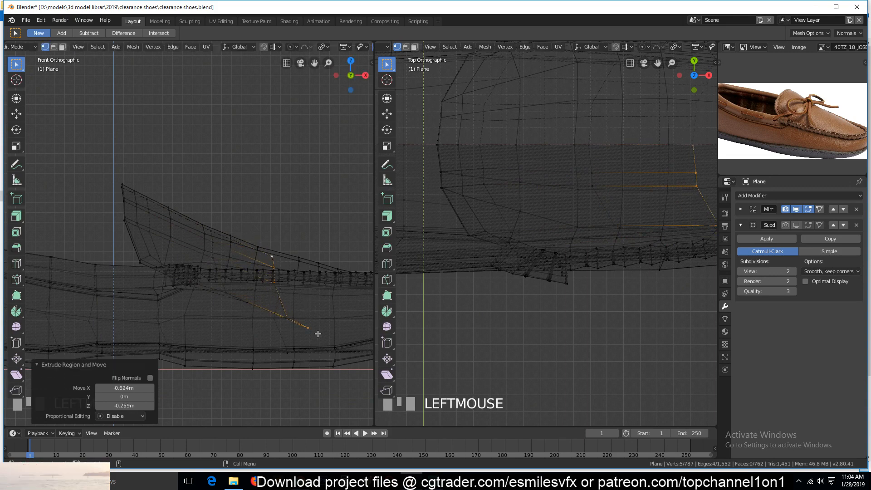
key(s)
click(311, 312)
key(g)
click(314, 303)
Preview the tongue's new lining in solid shading with subdivision shown.
key(Tab)
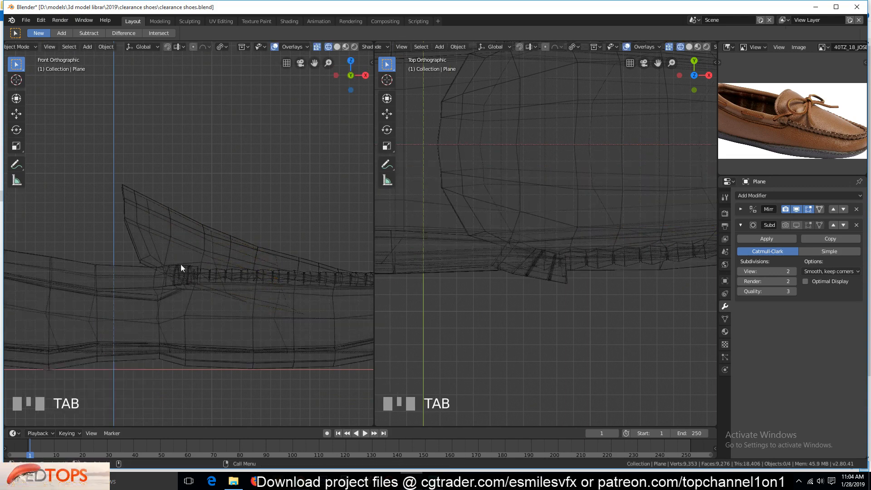
key(z)
middle_drag(128, 237, 233, 257)
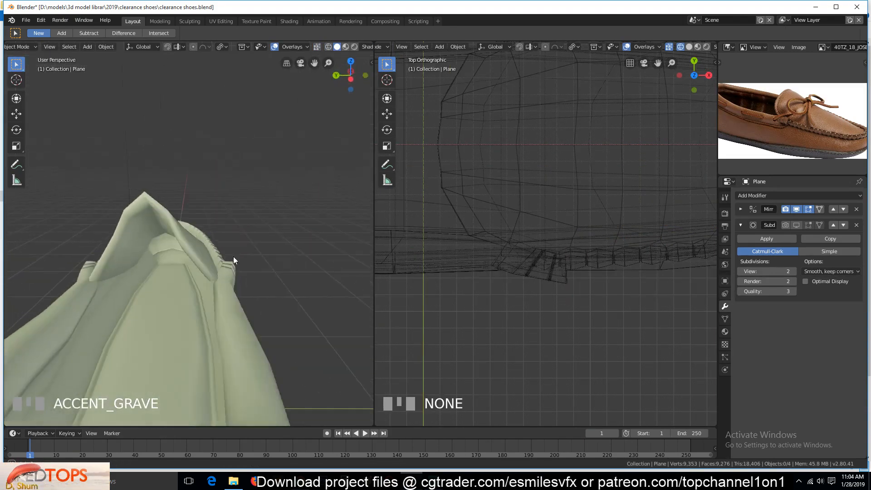
click(796, 225)
key(shift+grave)
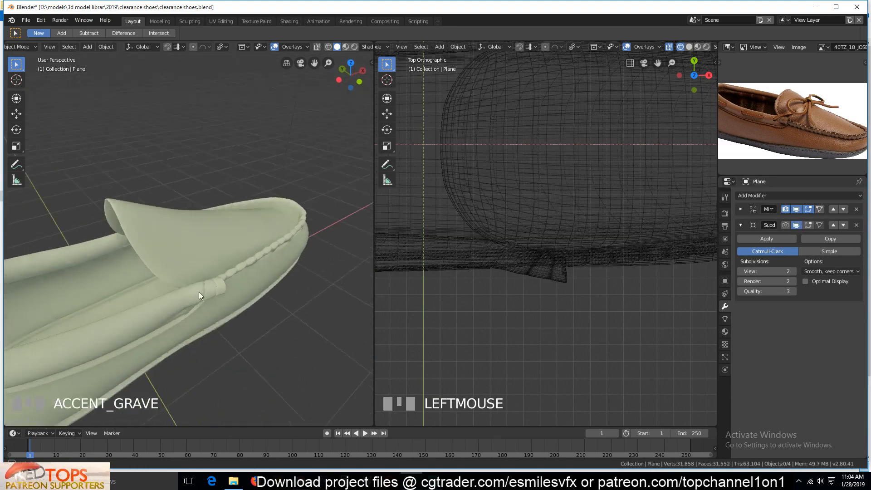
Cut an edge loop on the tongue's inner lining close to its rim, and check the smoothed shape.
key(Tab)
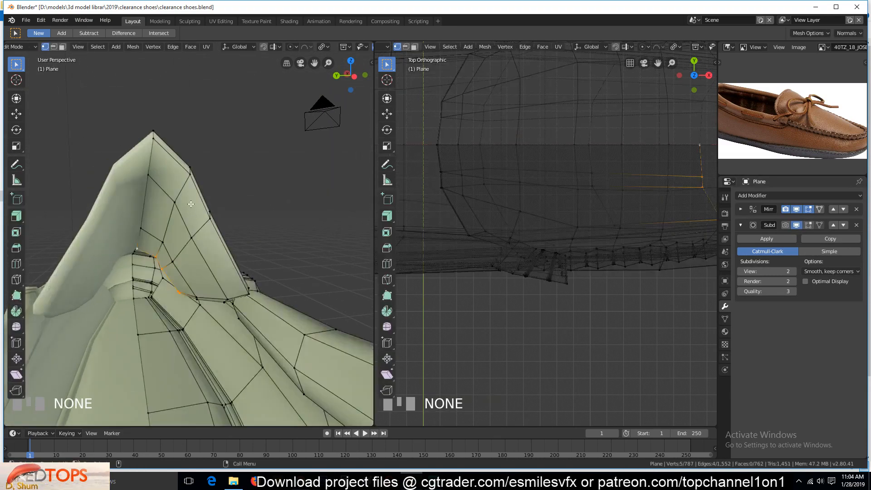
key(ctrl+r)
click(184, 177)
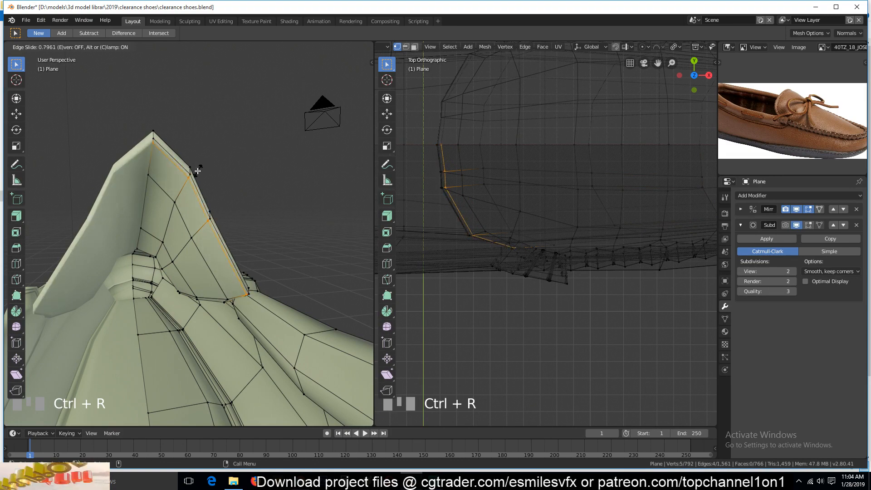
click(201, 208)
key(Tab)
key(shift+grave)
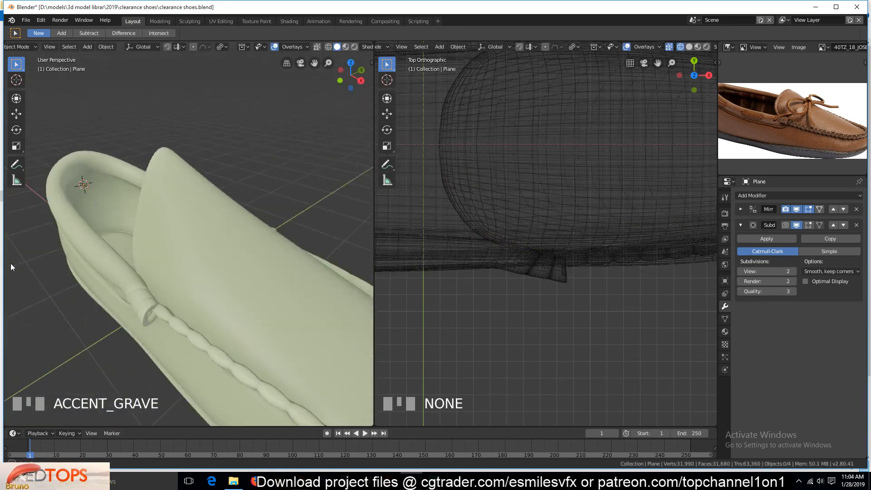
Select the vertex path over the tongue's side from lining to outer surface, rotate it about -11.7° from the top and move it outward about 0.1 m.
key(Tab)
click(164, 193)
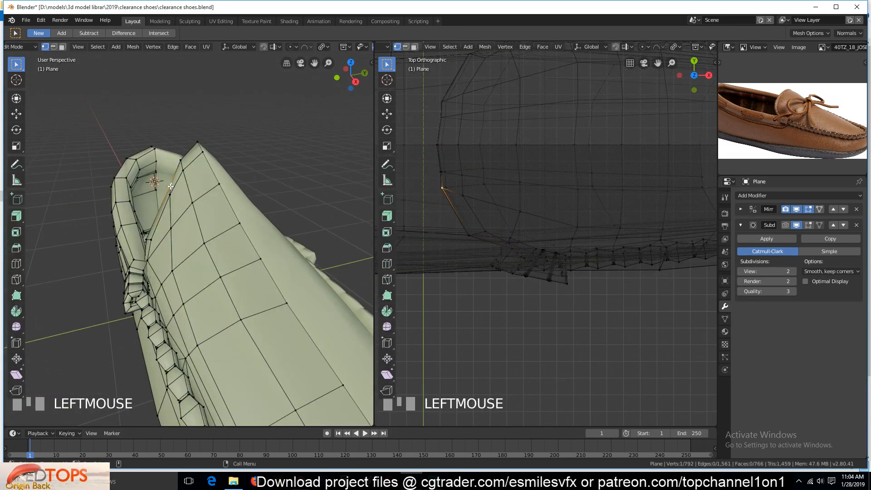
key(shift+grave)
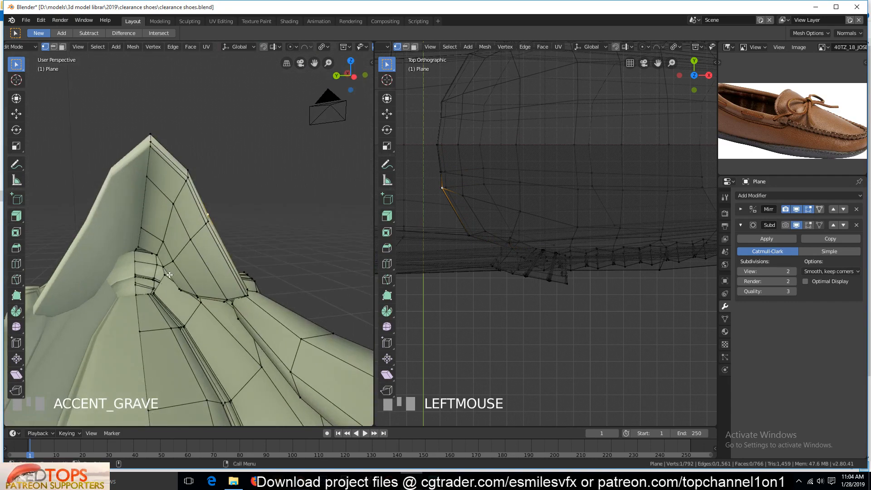
click(168, 274)
key(shift+grave)
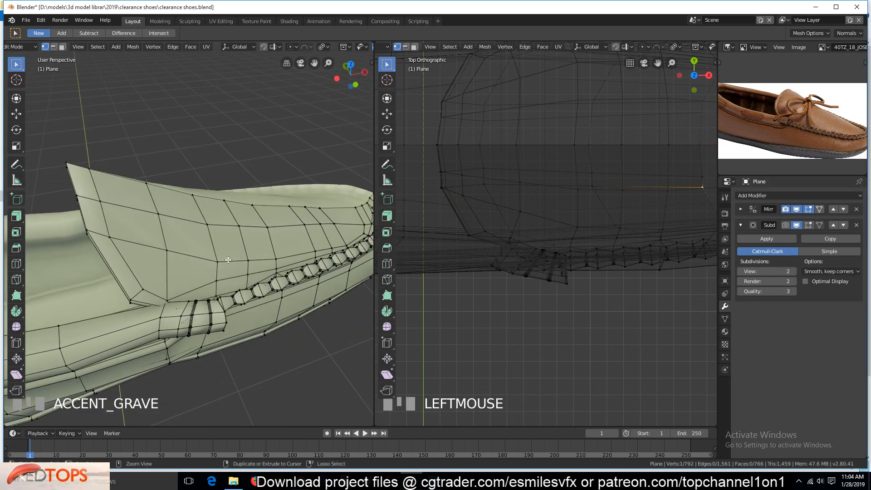
ctrl+click(221, 259)
key(KP_7)
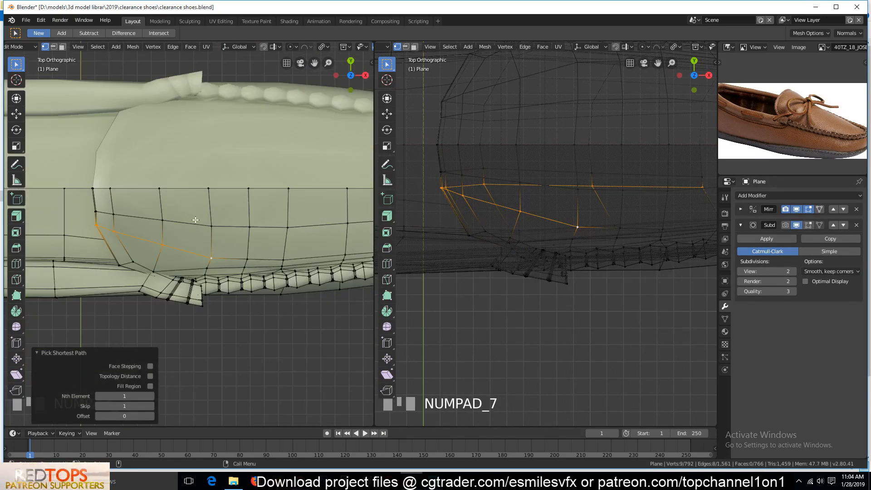
key(r)
click(247, 208)
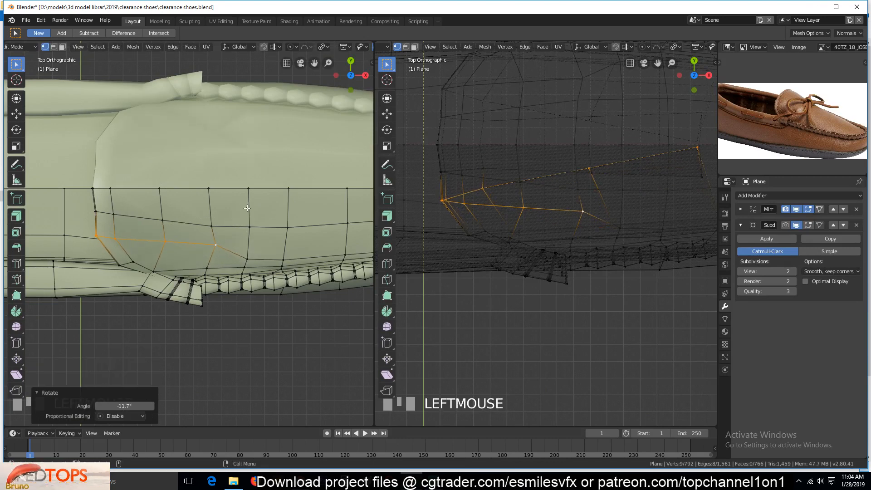
key(g)
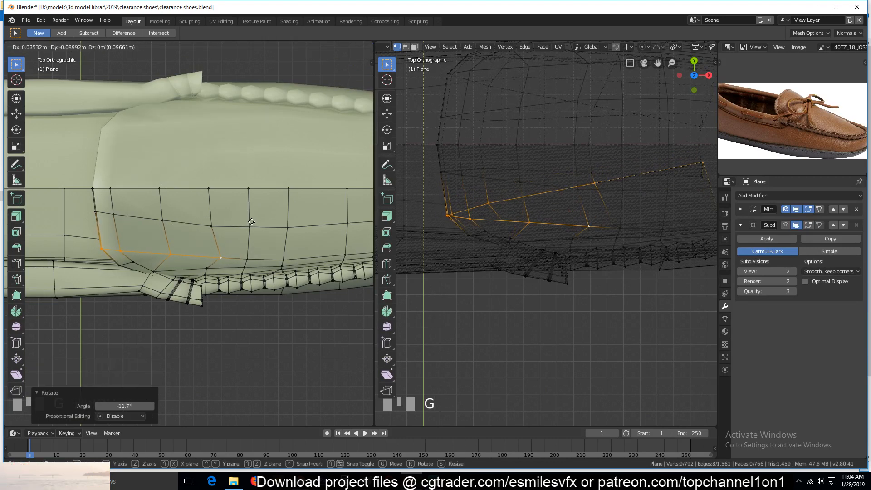
click(254, 220)
key(Tab)
middle_drag(232, 223, 344, 150)
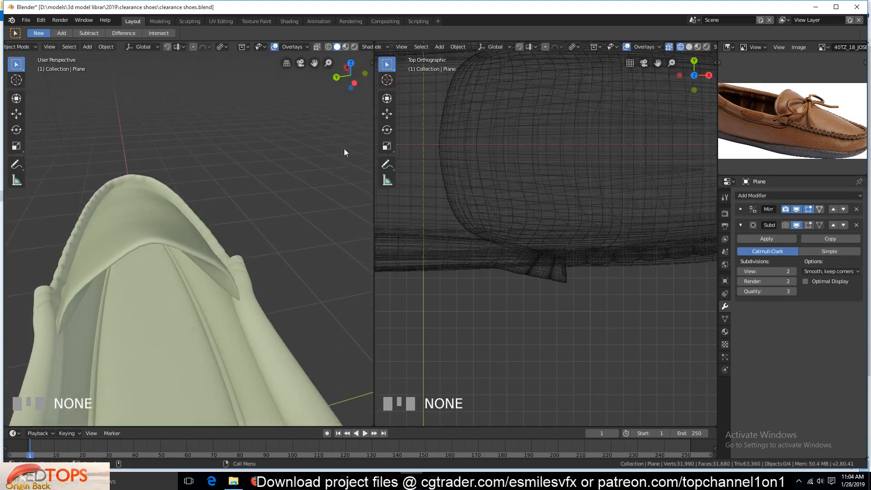
Select the eleven-vertex path along the tongue's centreline, from the outer surface over the rim to the inner lining.
key(Tab)
middle_drag(150, 241, 151, 200)
click(118, 261)
ctrl+click(132, 258)
ctrl+click(130, 269)
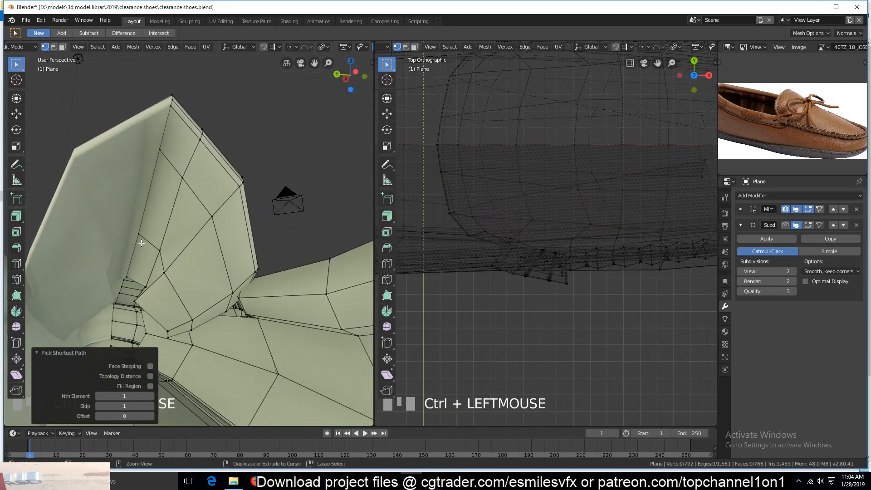
middle_drag(167, 216, 115, 281)
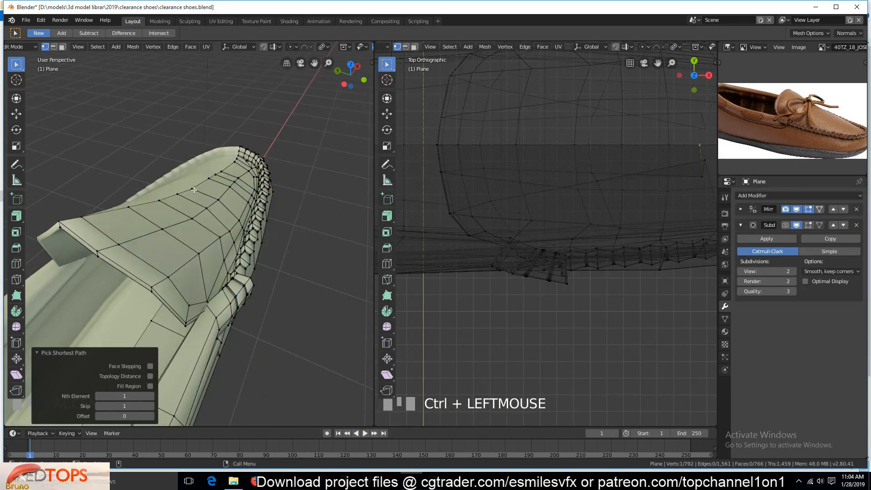
click(194, 190)
middle_drag(190, 192, 136, 232)
ctrl+click(144, 218)
ctrl+click(80, 260)
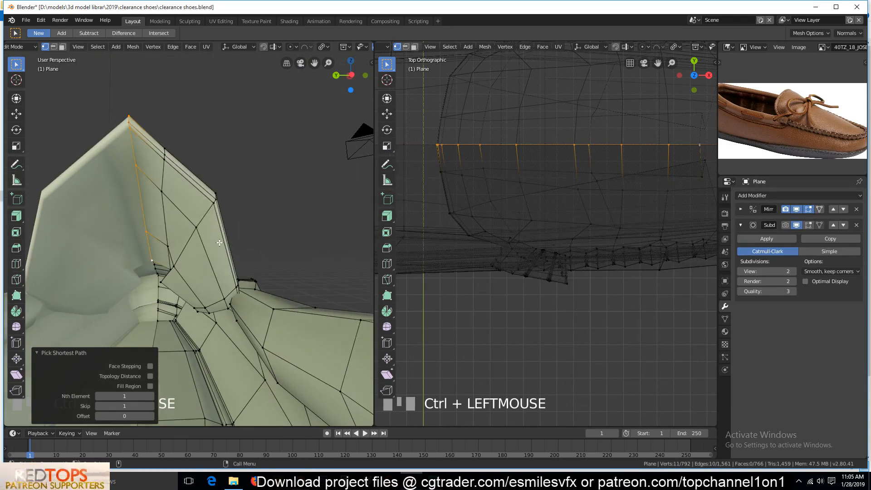
In the front-view wireframe, rotate the tongue's centreline path about -4.6° and move it down about 0.06 m.
key(KP_3)
key(KP_1)
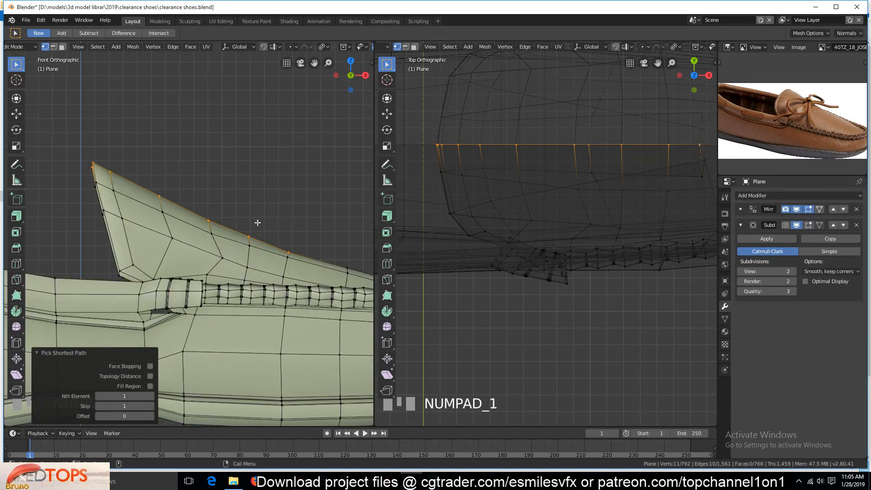
key(f)
key(ctrl+z)
key(z)
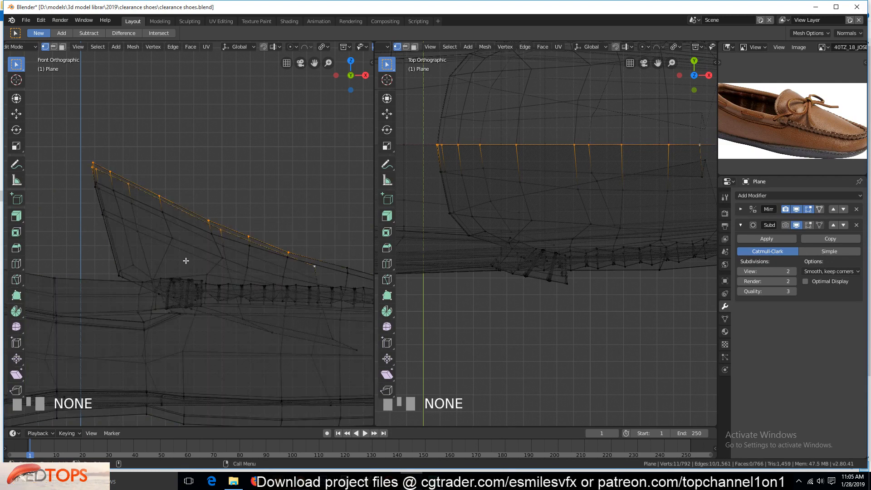
key(r)
click(271, 263)
key(g)
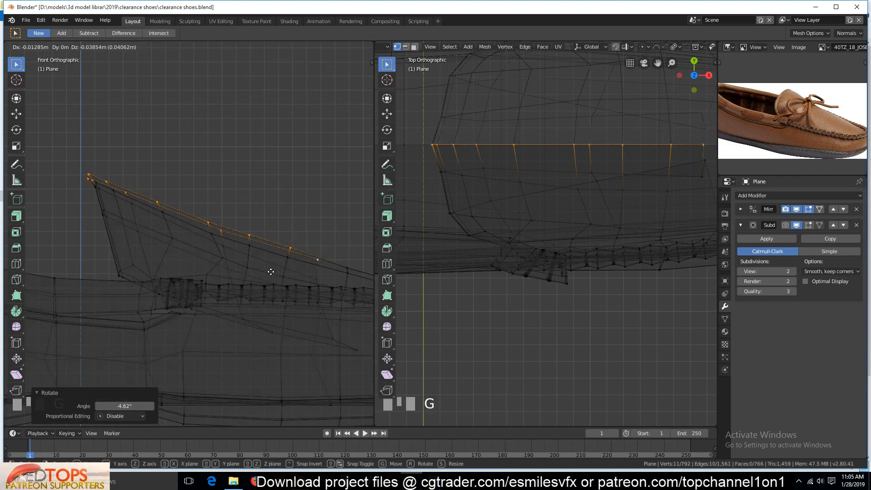
click(270, 274)
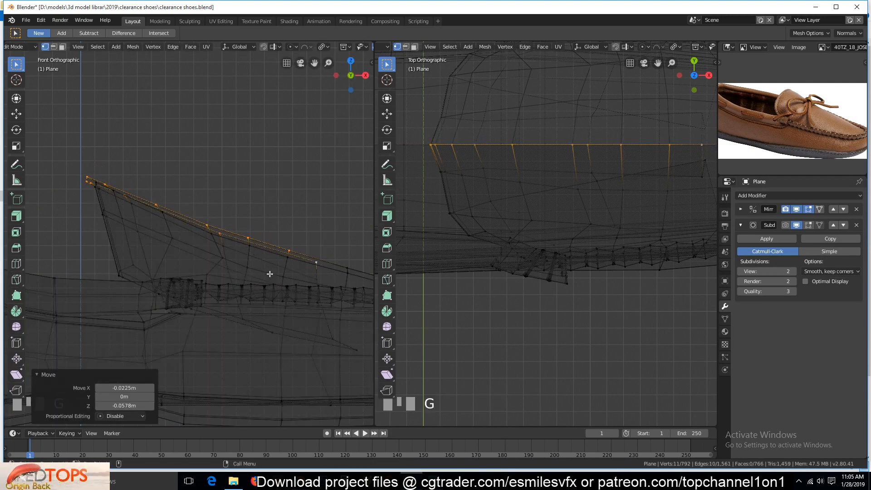
Review the smoothed shoe in solid shading, save the file and examine the tongue's edge in the reference photo.
key(Tab)
key(z)
mouse_move(212, 260)
middle_down()
mouse_move(229, 306)
mouse_move(272, 300)
mouse_move(258, 249)
mouse_move(277, 274)
mouse_move(190, 285)
mouse_move(135, 266)
mouse_move(117, 271)
mouse_move(237, 223)
mouse_move(290, 255)
middle_up()
scroll(135, 267, down, 1)
key(ctrl+s)
scroll(175, 248, up, 3)
scroll(122, 272, down, 1)
scroll(766, 133, up, 4)
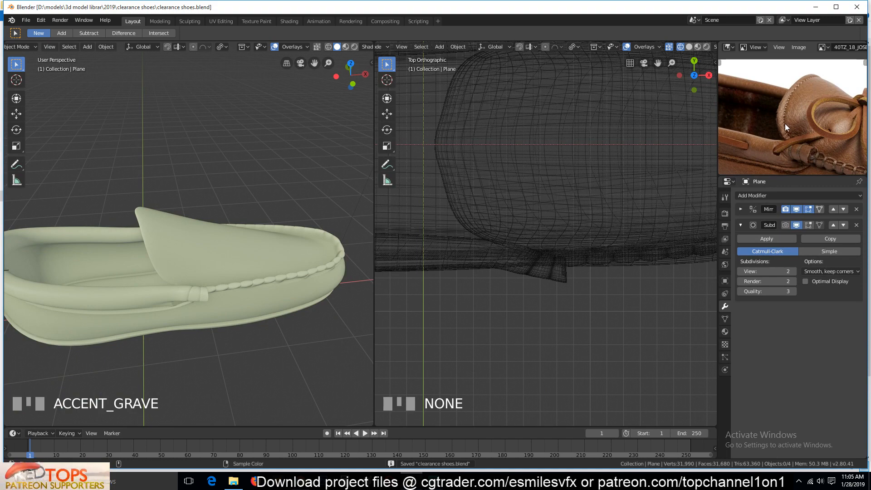
Hide the subdivision preview and cut an edge loop just inside the tongue's outer rim with a slide factor of about -0.36.
click(796, 225)
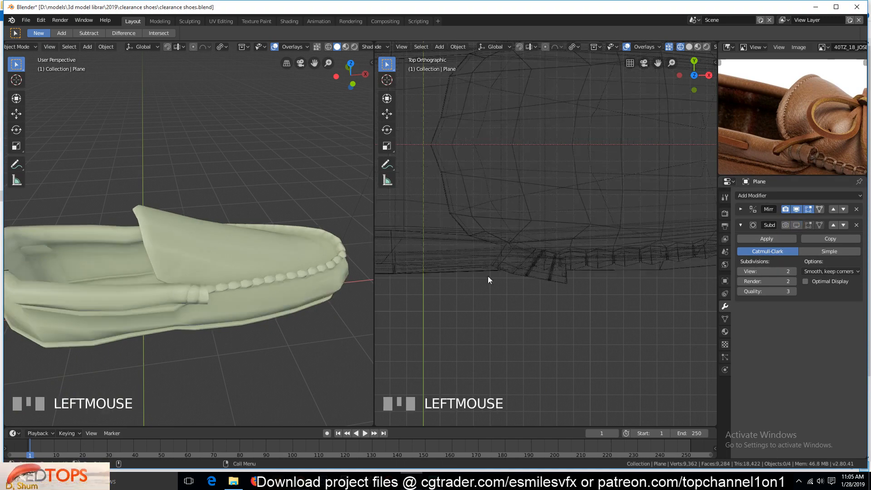
key(Tab)
scroll(152, 256, up, 3)
middle_drag(152, 257, 117, 273)
key(alt+a)
shift+middle_drag(169, 194, 202, 182)
scroll(202, 182, up, 2)
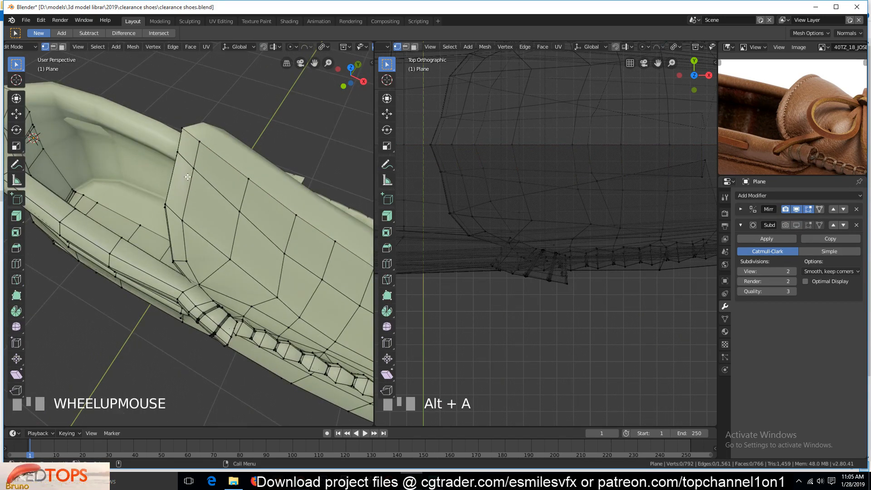
key(ctrl+r)
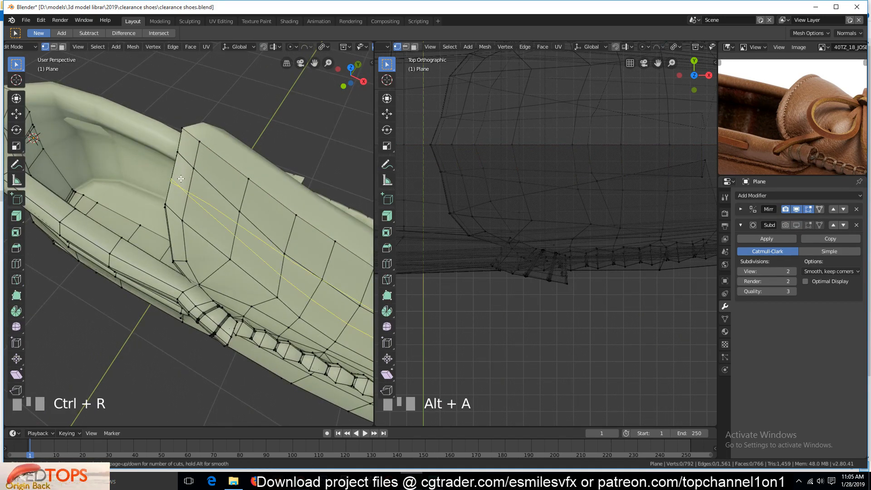
click(184, 158)
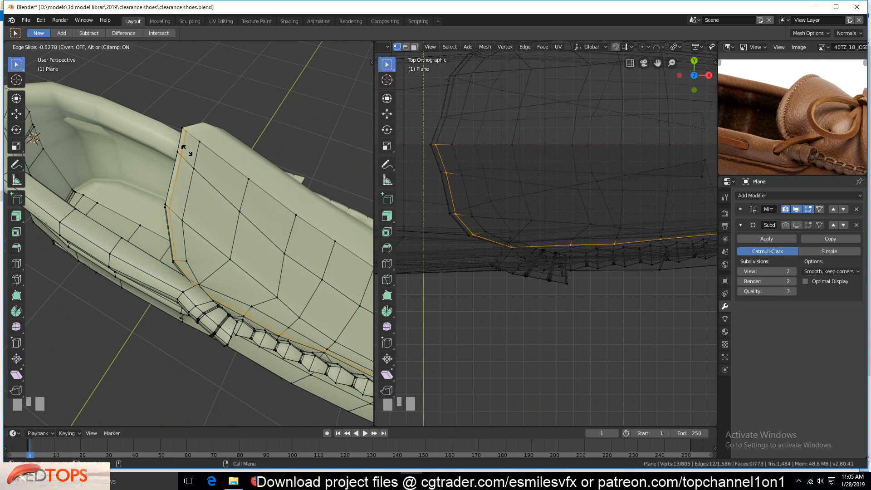
click(186, 151)
scroll(200, 234, up, 4)
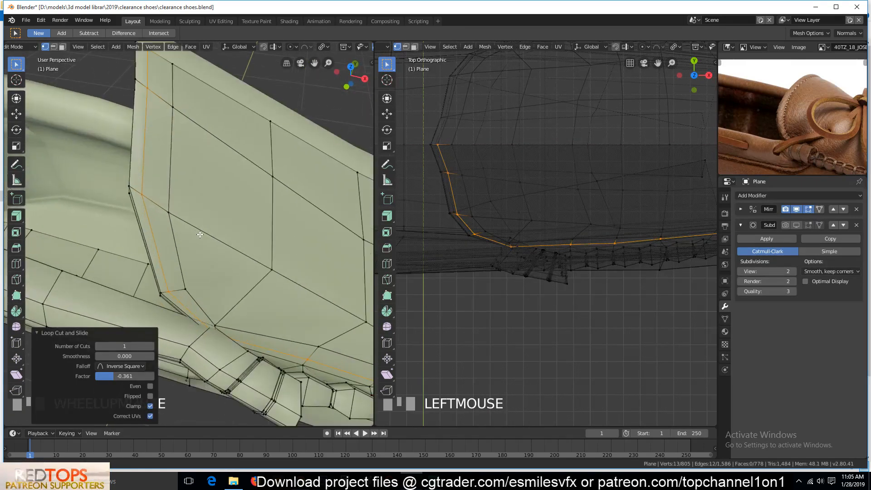
shift+middle_drag(200, 234, 235, 254)
key(ctrl+r)
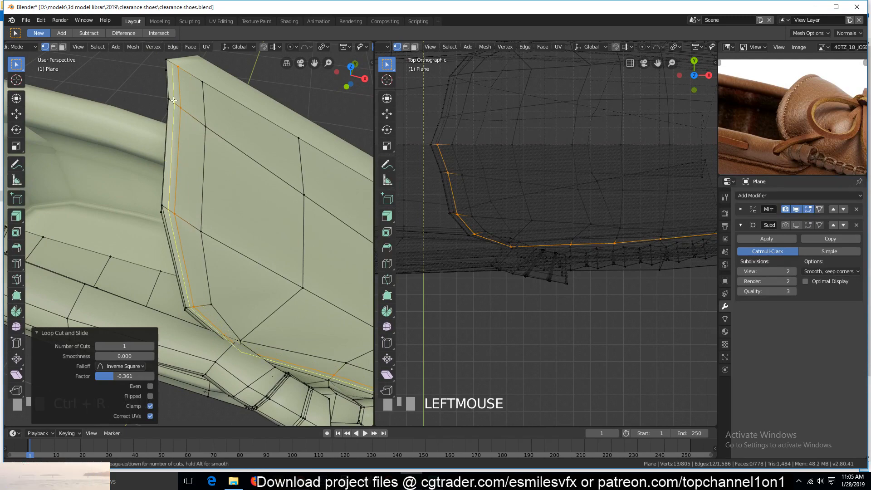
key(Escape)
Select the six-edge path of the new loop, from the tongue's centreline down its rim and around the lower corner.
key(2)
click(180, 80)
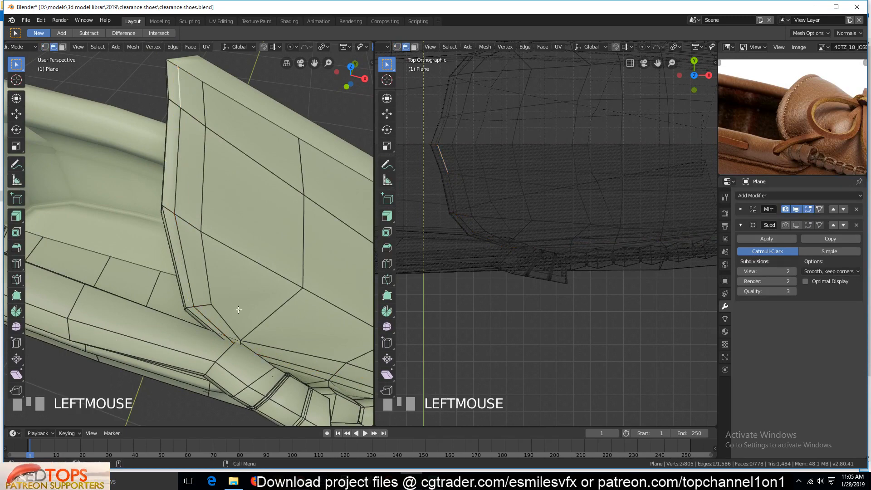
key(shift+grave)
scroll(263, 331, down, 2)
key(shift+grave)
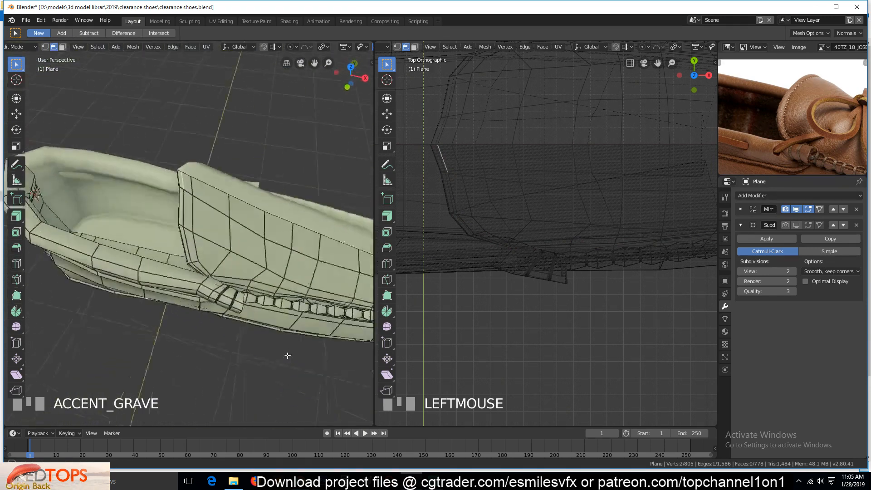
middle_drag(287, 355, 333, 349)
scroll(256, 236, up, 2)
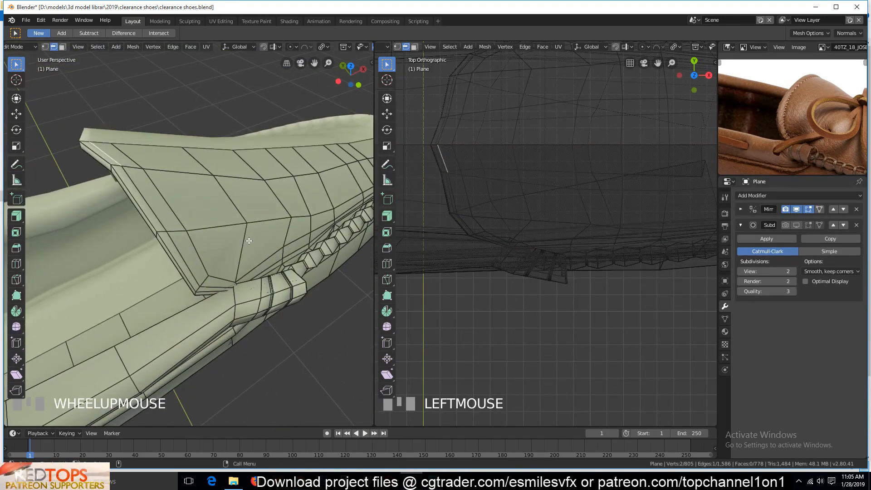
key(shift+grave)
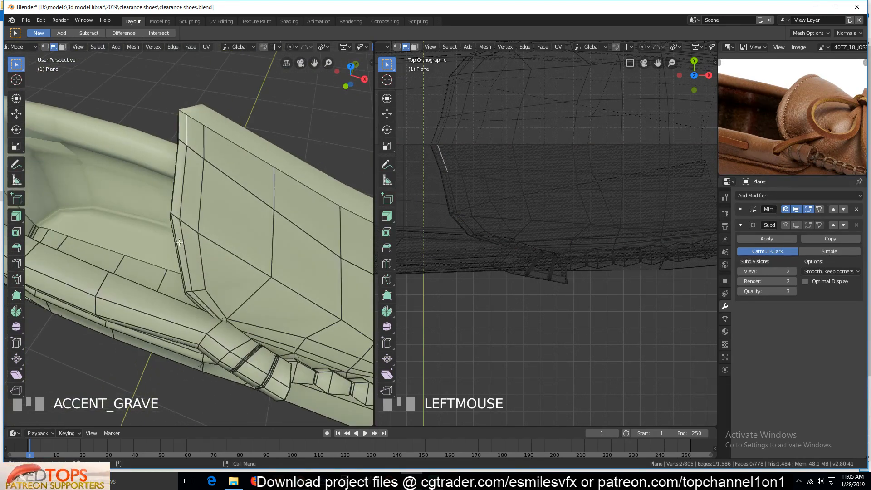
ctrl+click(287, 345)
middle_drag(287, 345, 262, 354)
key(ctrl+z)
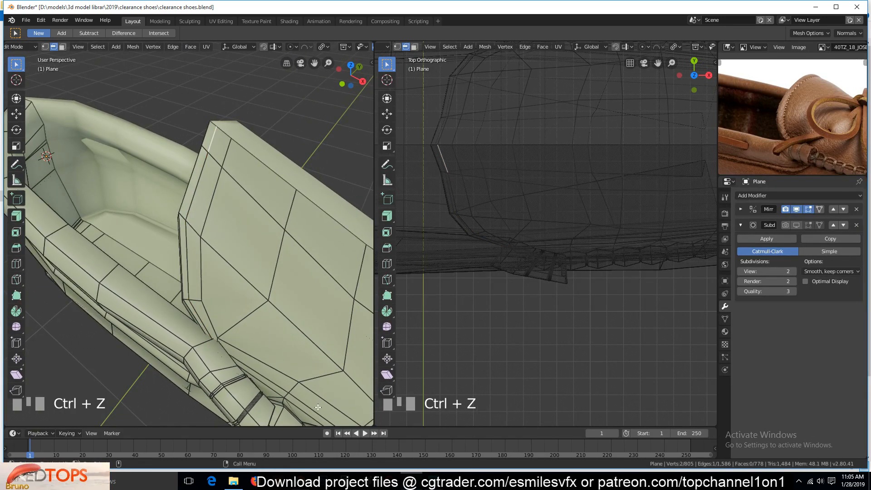
ctrl+click(276, 393)
scroll(235, 281, up, 3)
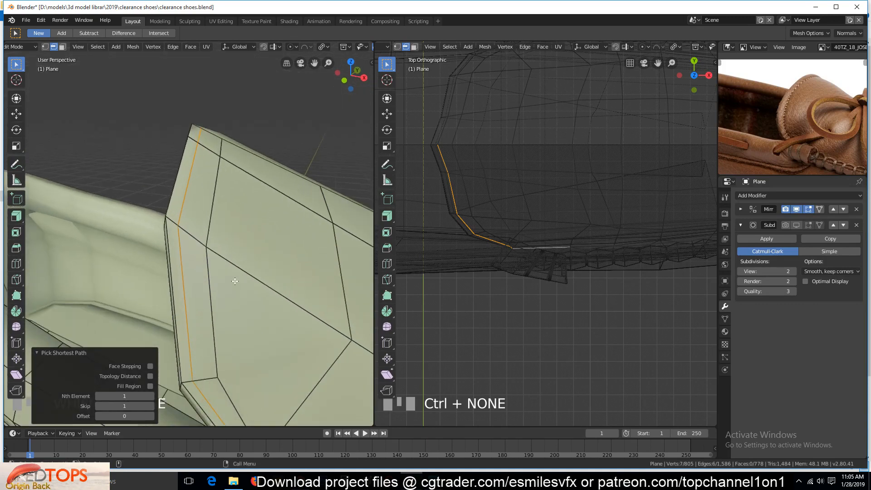
Bevel the selected rim edges by 0.003 with two segments and shrink the bevel's middle loop inward by about 0.0023.
key(ctrl+b)
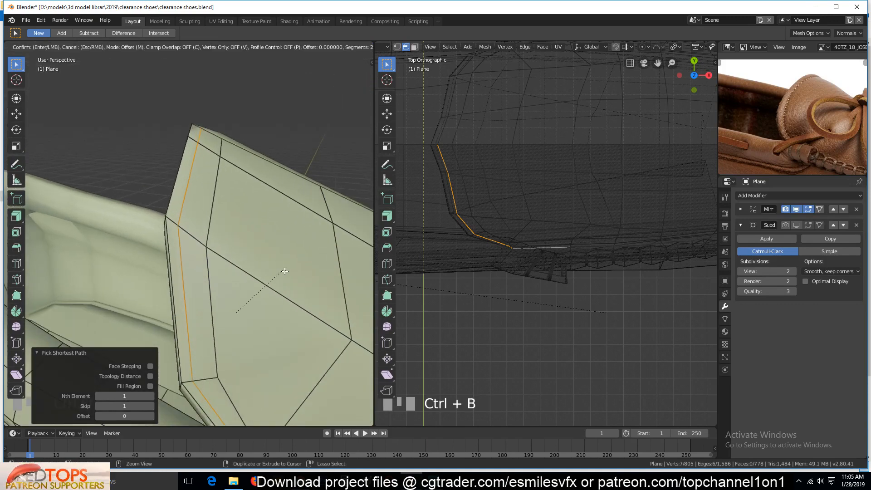
click(302, 292)
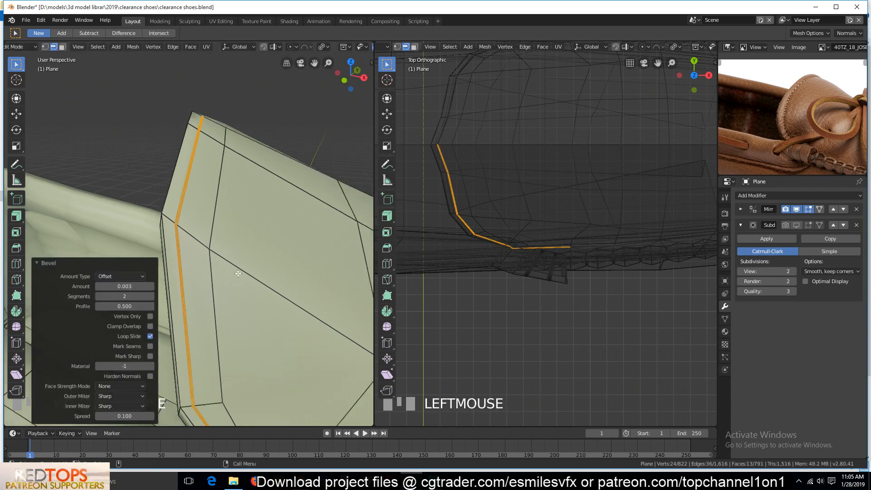
scroll(167, 220, up, 2)
alt+click(170, 206)
key(alt+s)
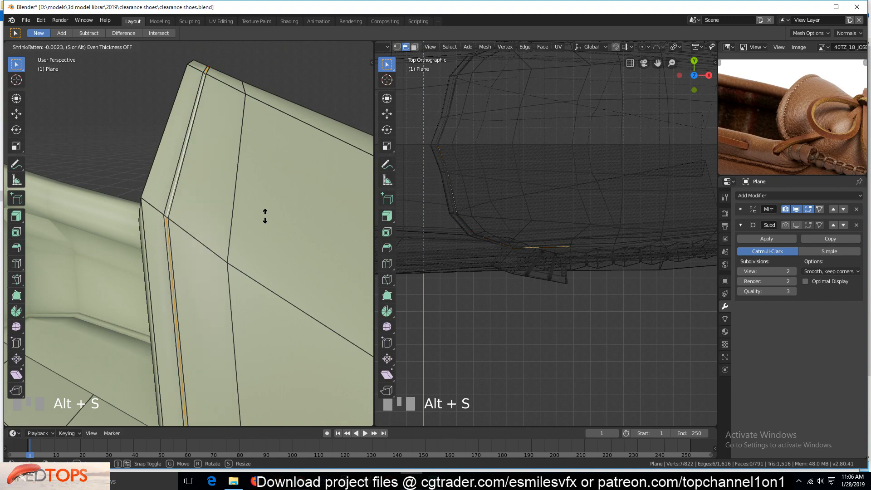
click(266, 215)
Turn on the subdivision preview, save the file and review the grooved seam along the tongue's rim.
key(Tab)
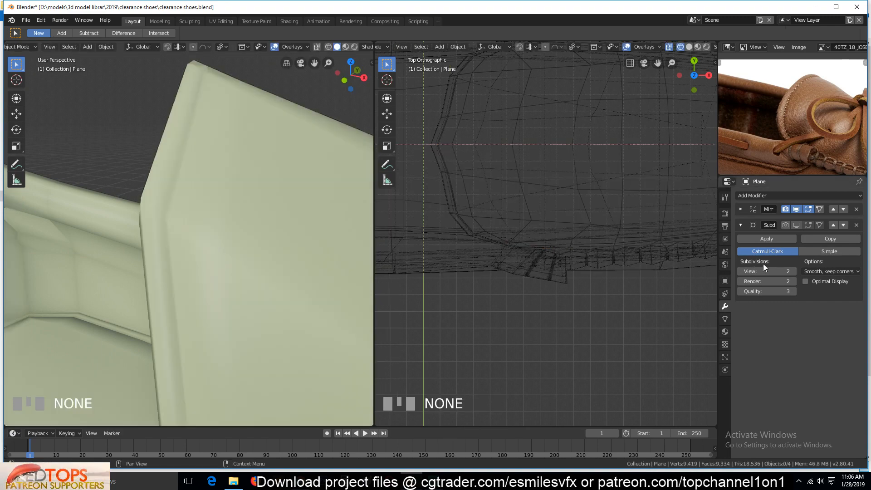
click(796, 225)
scroll(268, 240, down, 5)
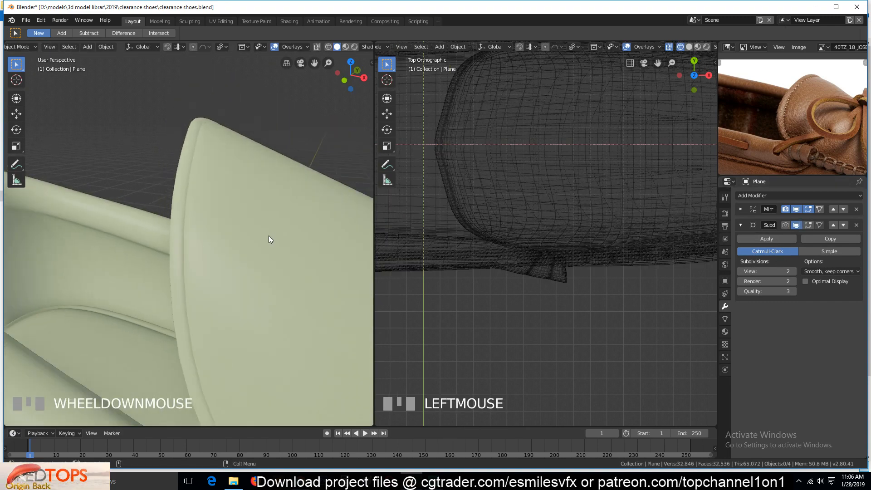
key(grave)
middle_drag(142, 298, 300, 278)
key(ctrl+s)
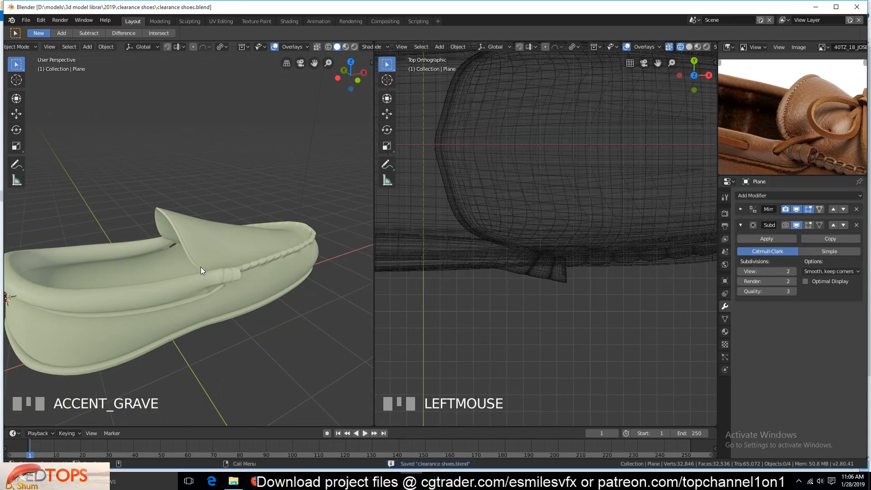
middle_drag(231, 301, 266, 366)
scroll(263, 283, up, 3)
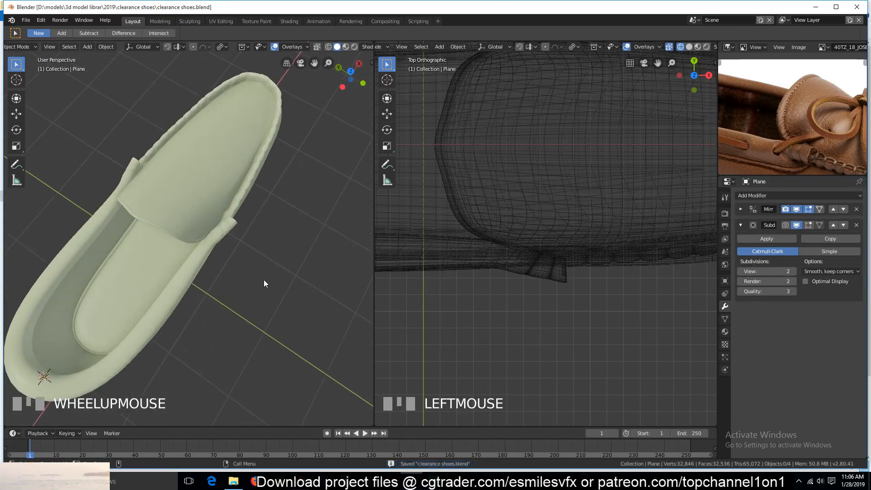
key(grave)
Examine the mesh and the smoothed surface along the stitched seam between the tongue and the toe.
key(Tab)
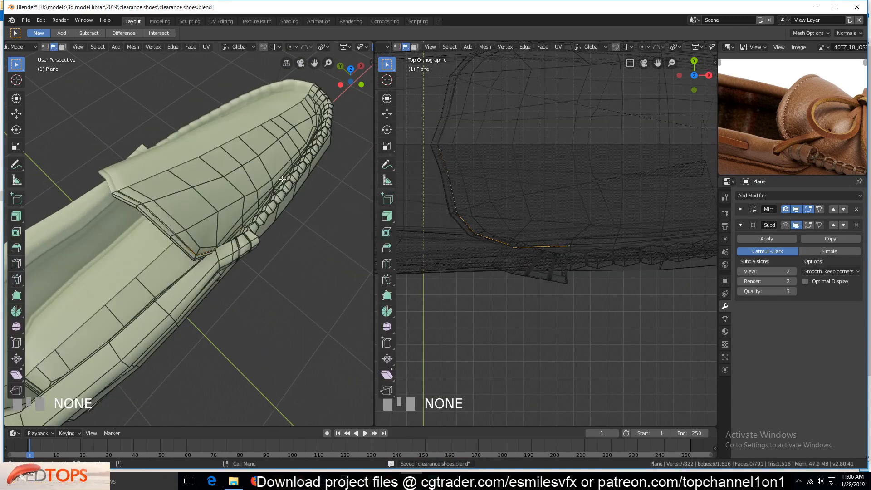
key(grave)
middle_drag(282, 180, 120, 210)
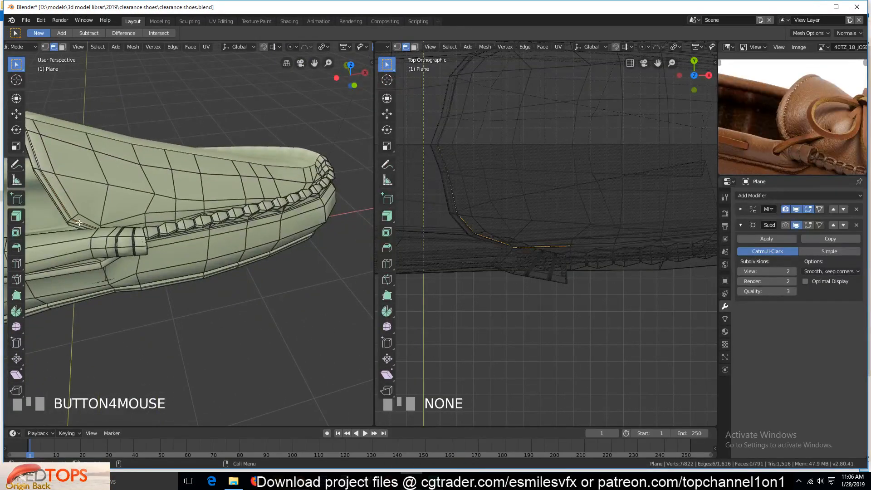
key(grave)
middle_drag(273, 207, 259, 285)
scroll(196, 241, up, 2)
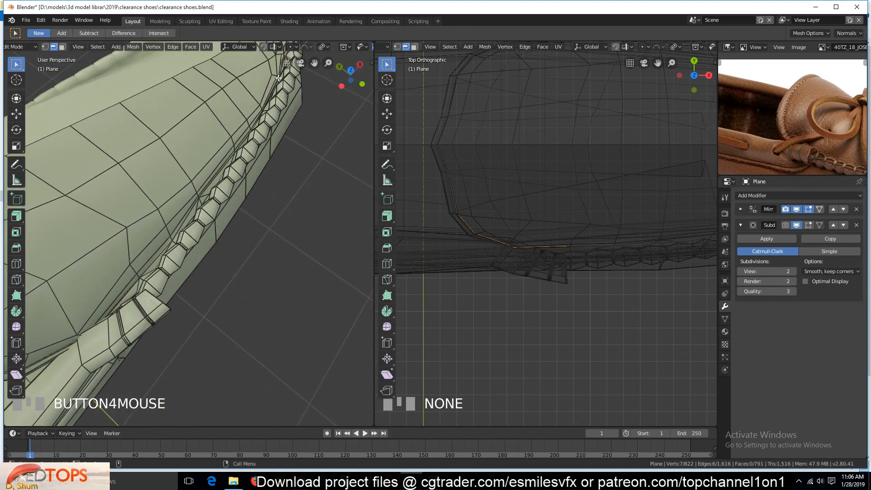
key(Tab)
scroll(243, 261, down, 3)
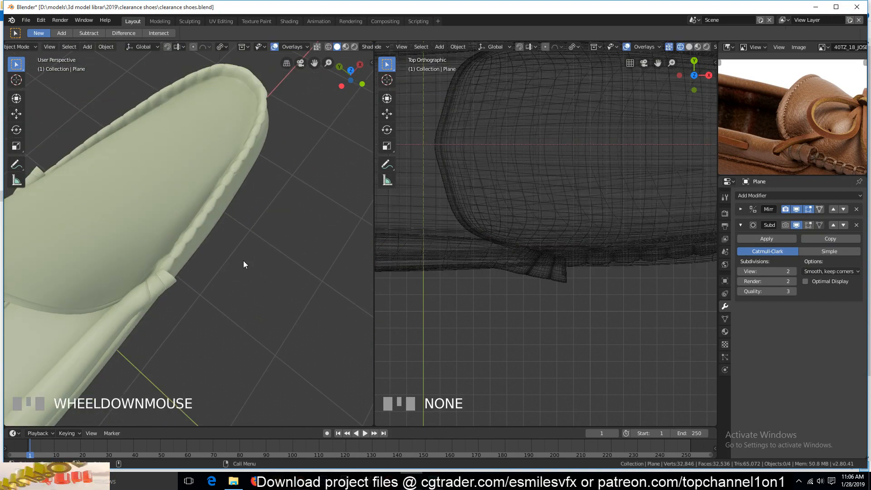
Save the file and inspect the open gap beneath the collar's front end in front view.
key(grave)
scroll(160, 220, down, 2)
key(ctrl+s)
middle_drag(160, 220, 212, 208)
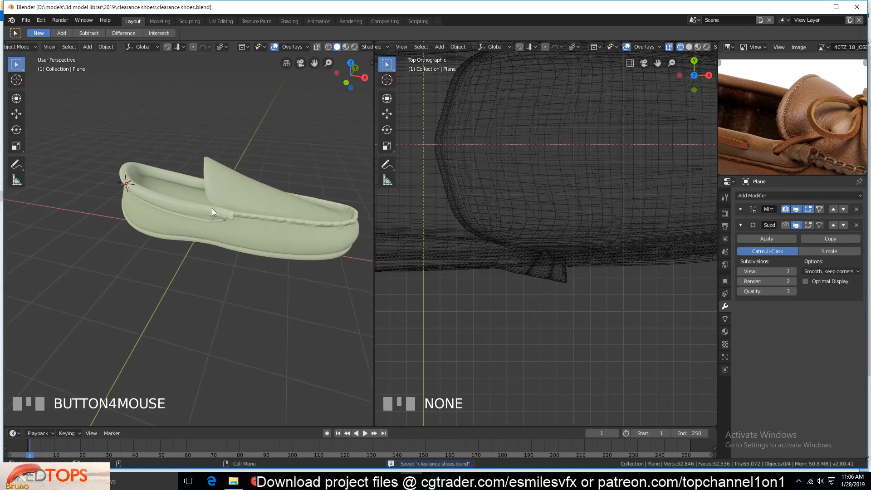
key(KP_1)
scroll(206, 247, up, 6)
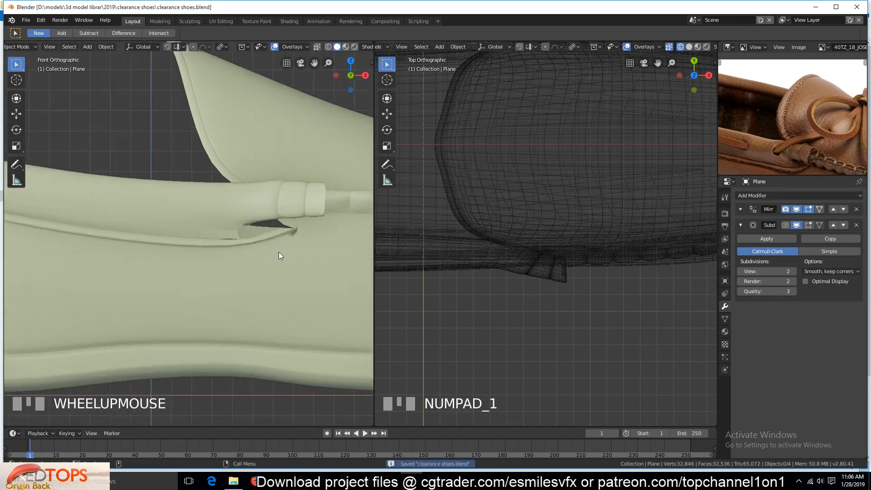
key(ctrl+s)
Hide the subdivision preview and delete the face inside the gap beneath the collar's front end.
click(796, 225)
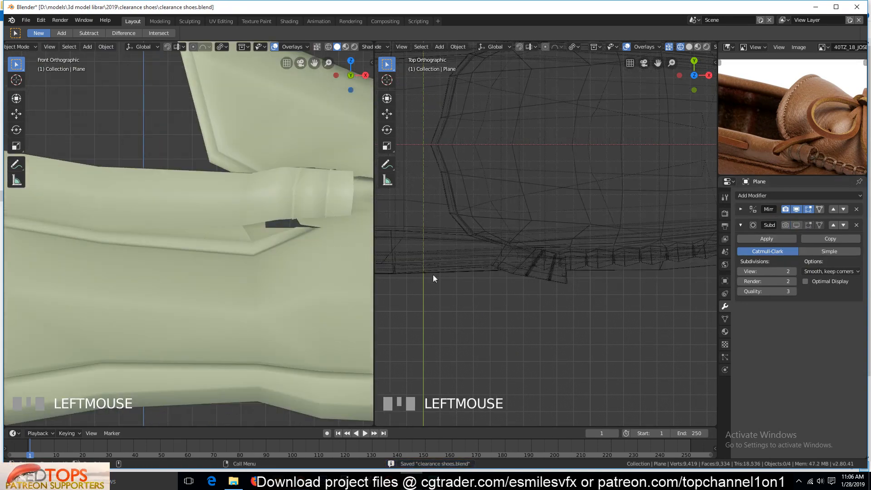
key(Tab)
middle_drag(227, 254, 285, 259)
scroll(285, 258, up, 6)
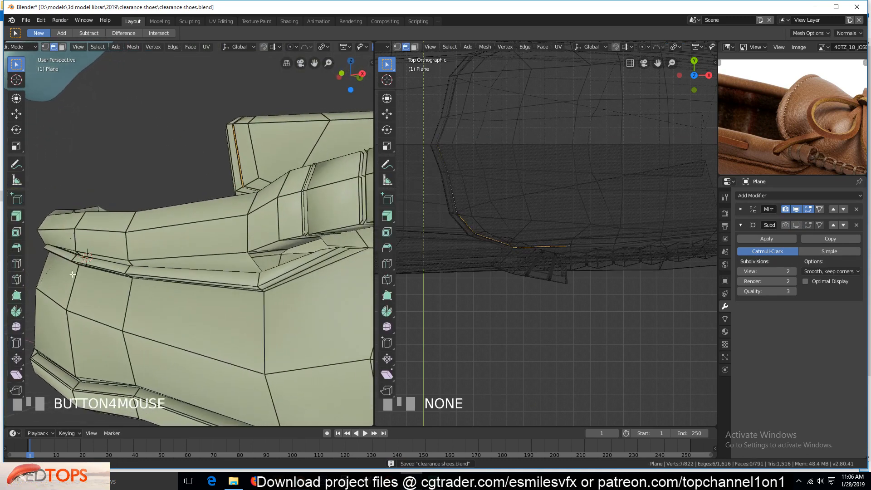
key(grave)
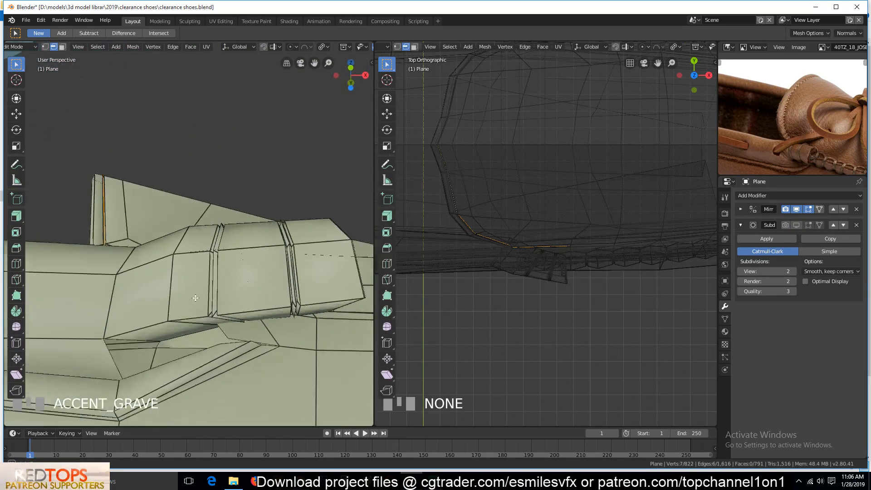
key(3)
click(175, 361)
key(x)
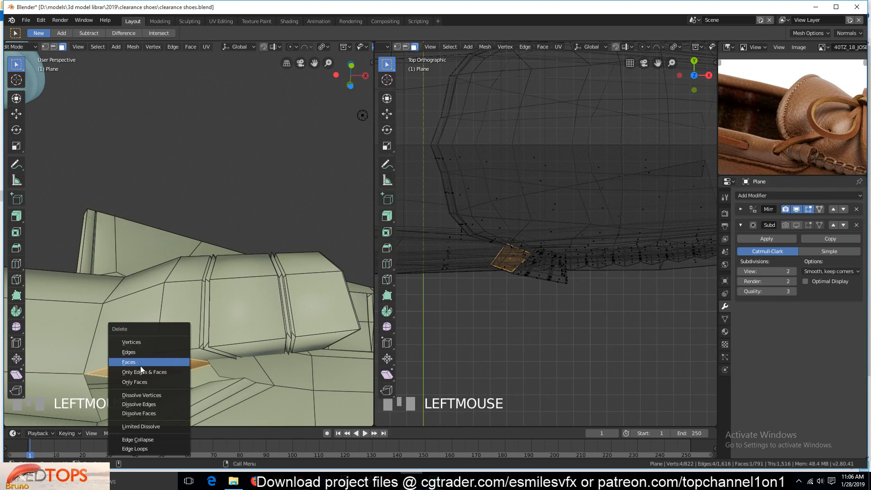
click(141, 362)
Fill the gap between the collar's lower edge and the side trim strip with a new face, and clear the selection.
key(2)
key(grave)
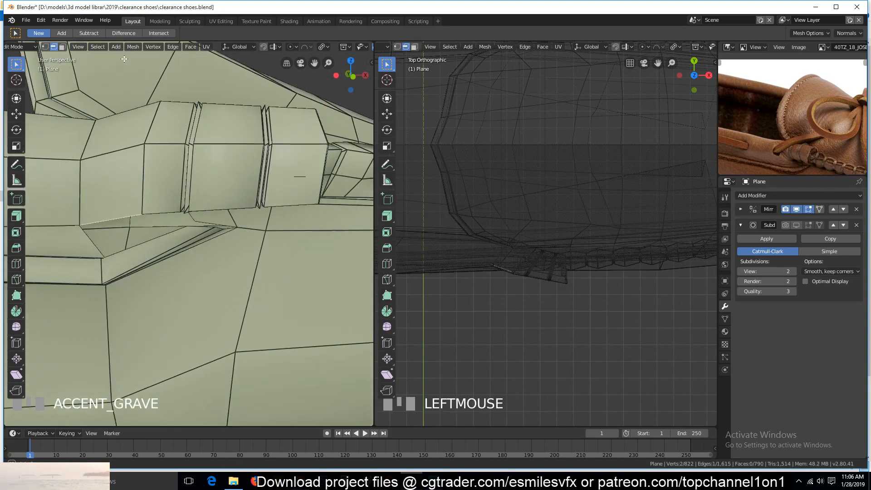
scroll(215, 247, up, 2)
key(grave)
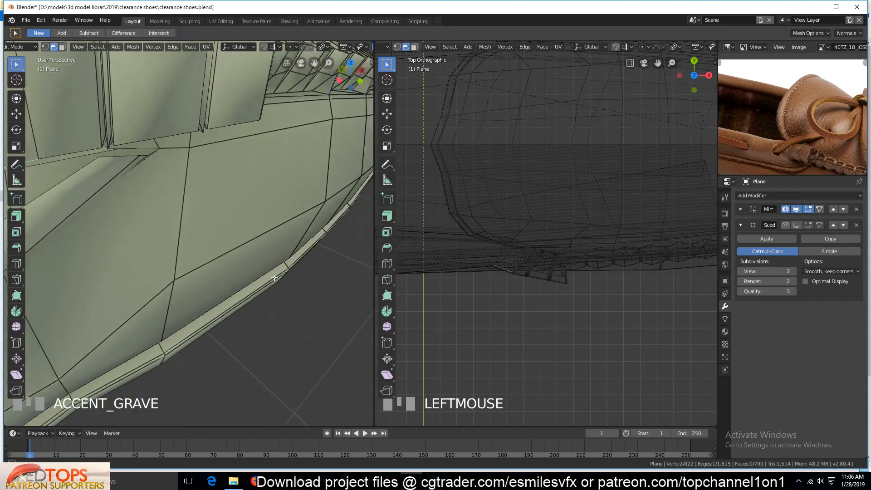
key(grave)
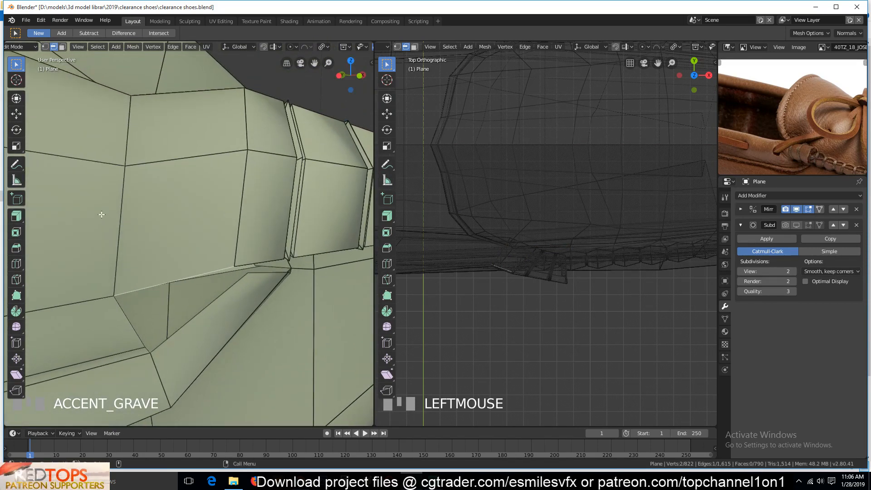
ctrl+click(192, 325)
key(f)
key(alt+a)
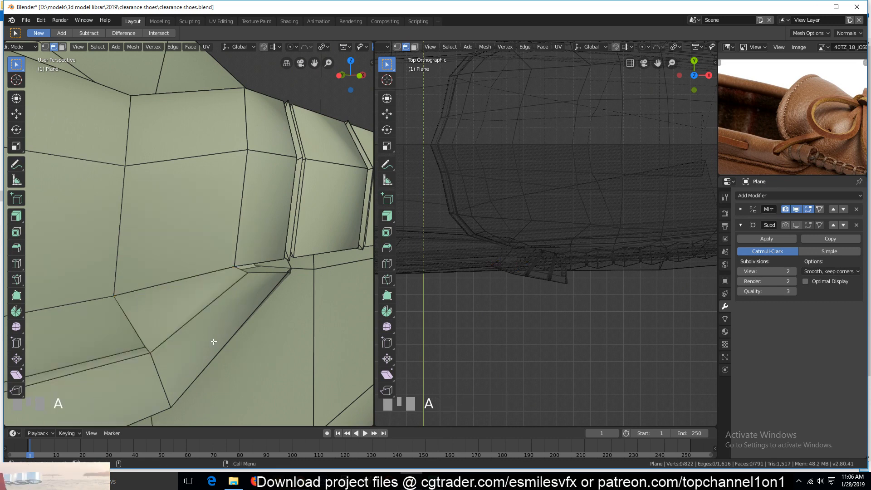
Subdivide the short edge at the front corner of the filled gap with one cut and switch to vertex selection.
key(k)
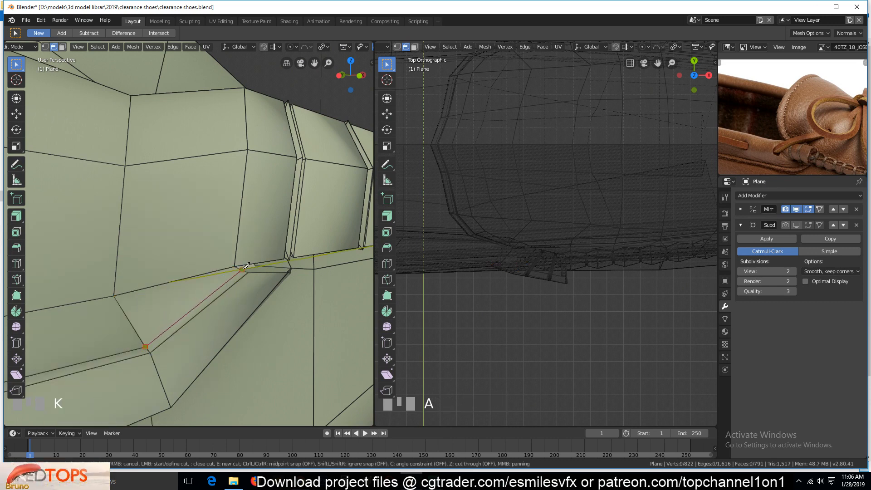
right_click(241, 285)
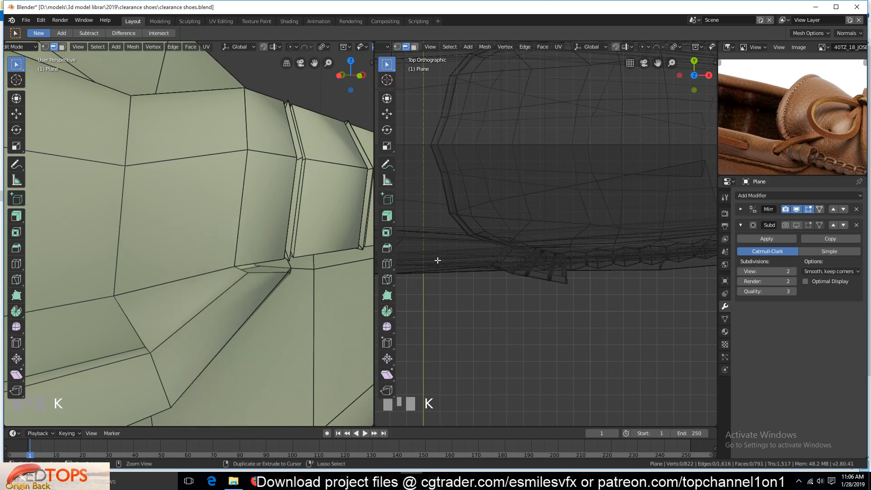
click(247, 272)
middle_drag(247, 272, 232, 254)
right_click(232, 254)
click(224, 232)
key(1)
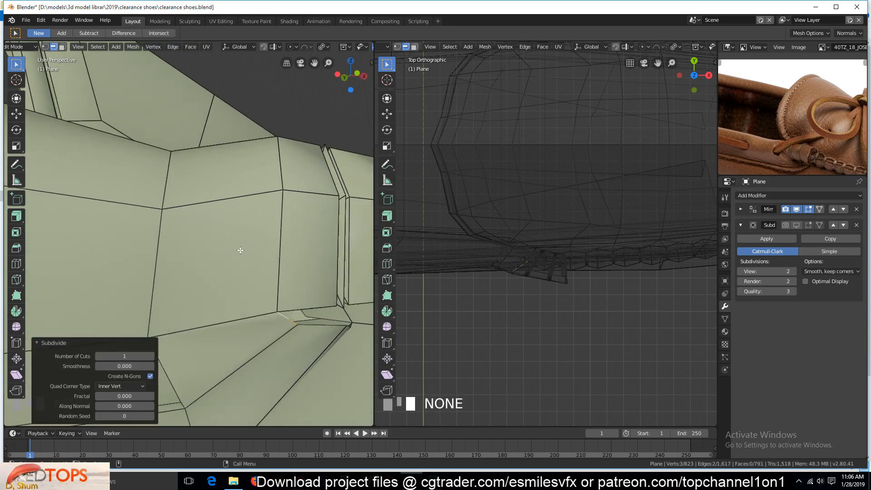
Connect the new midpoint vertex to the trim strip's upper corner vertex and turn on the subdivision preview.
click(286, 322)
shift+click(180, 400)
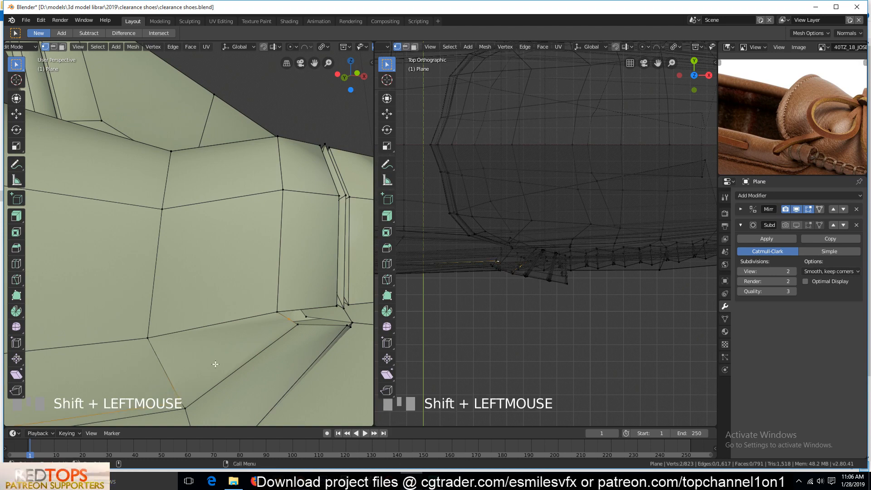
key(j)
key(Tab)
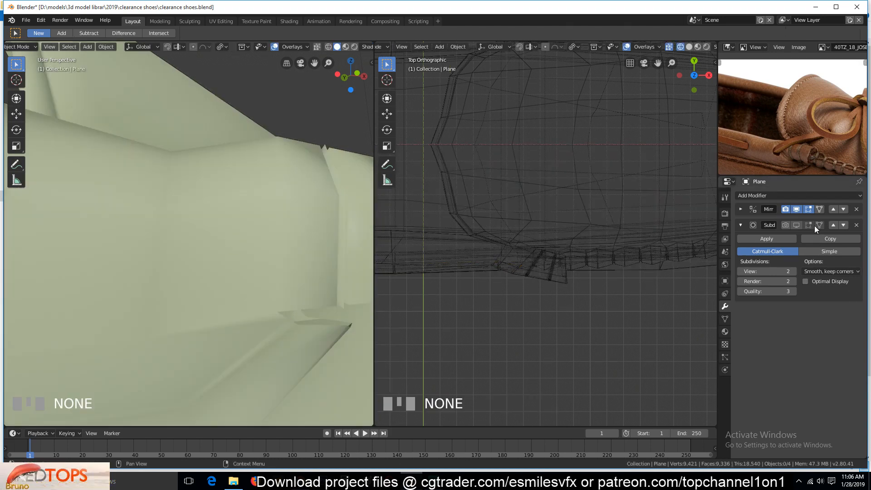
click(795, 223)
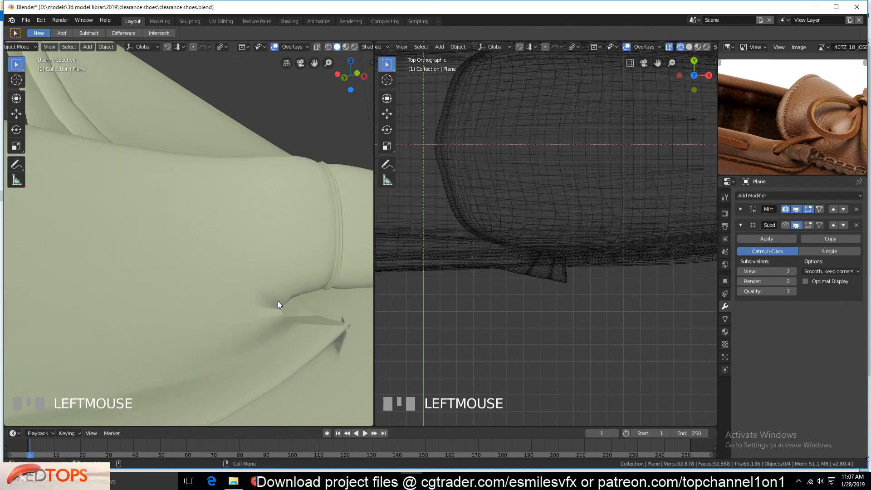
Save the file and inspect the surface beneath the collar's front end.
scroll(279, 304, down, 2)
key(ctrl+s)
scroll(279, 298, down, 2)
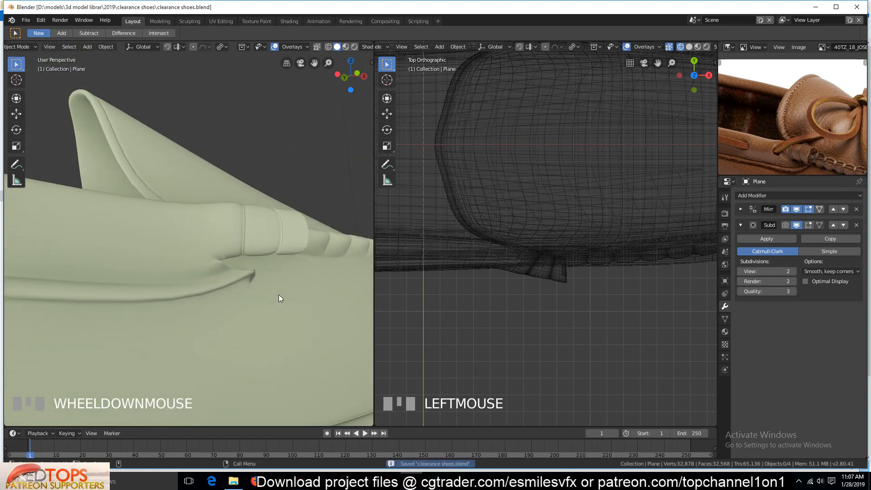
middle_drag(278, 295, 243, 322)
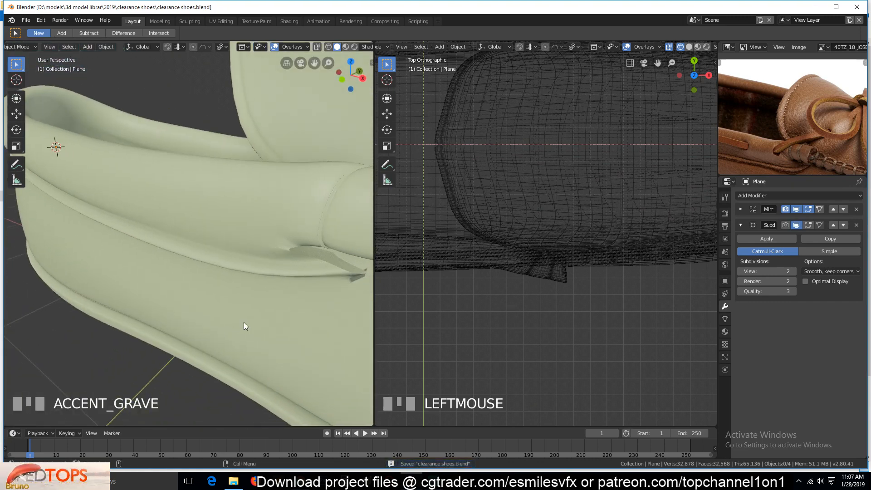
Hide the mirror and subdivision previews and open the shoe mesh for editing at the gap beneath the collar's front end.
click(796, 224)
key(shift+grave)
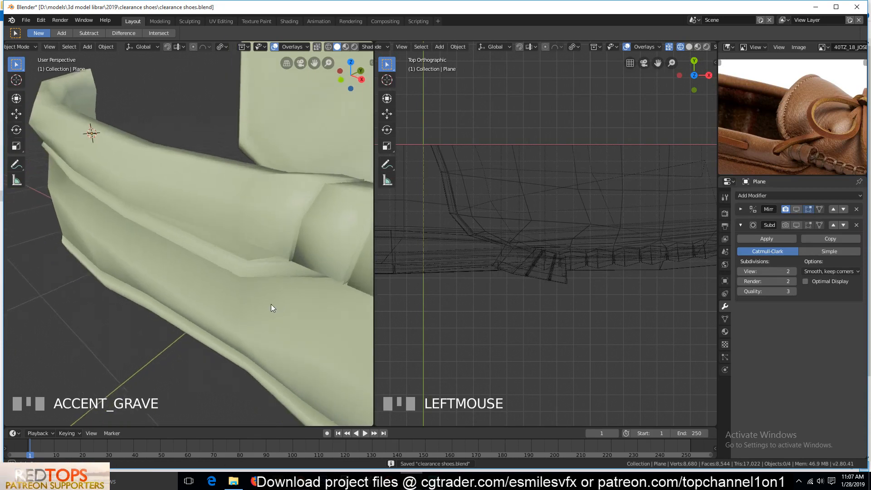
middle_drag(181, 301, 312, 271)
key(Tab)
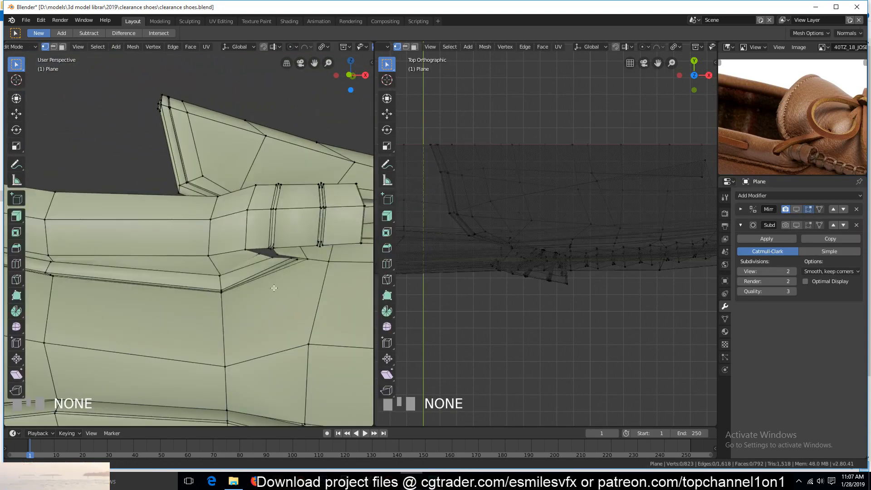
scroll(220, 274, up, 4)
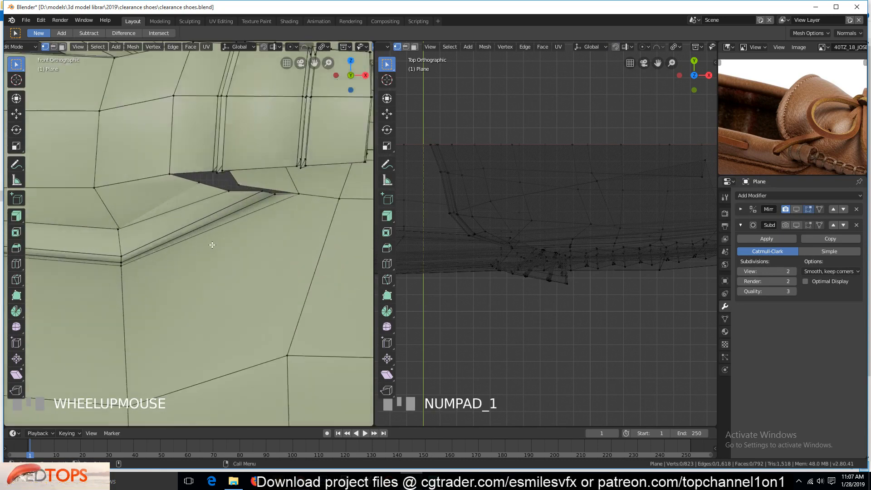
key(shift+grave)
middle_drag(173, 276, 50, 322)
scroll(133, 271, up, 1)
key(shift+grave)
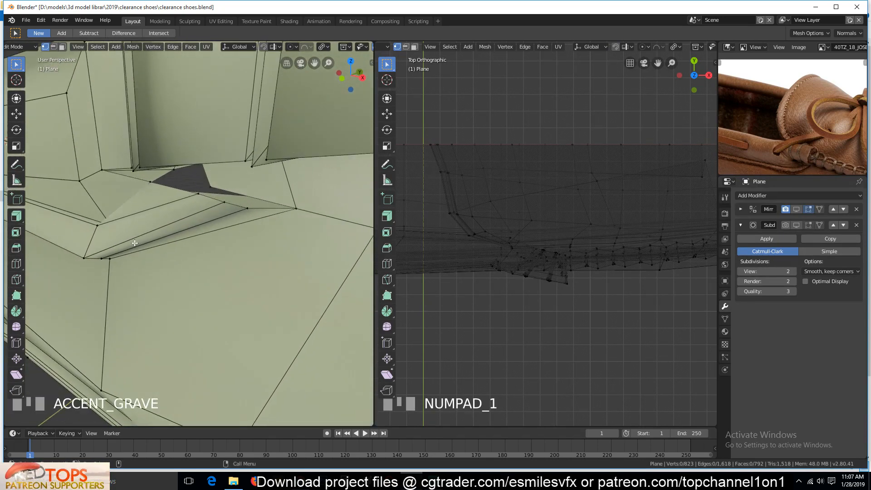
middle_drag(146, 215, 84, 191)
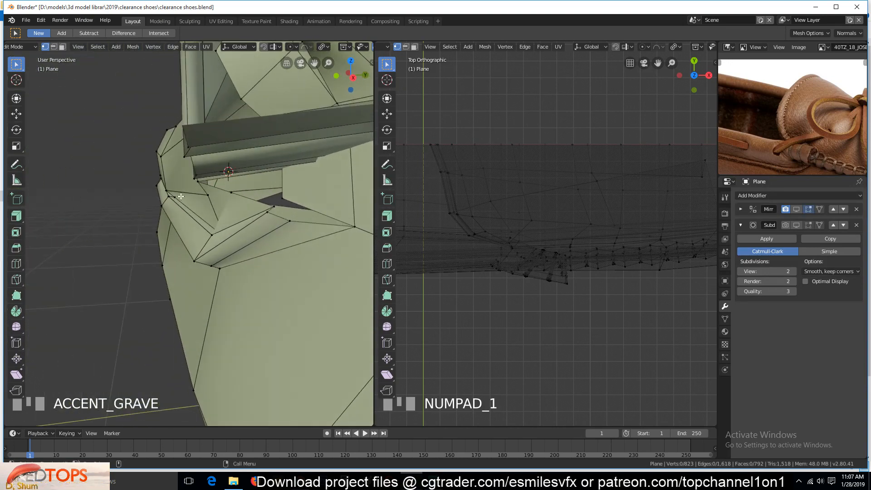
Slide the extra vertex along the gap's edge towards the trim strip and dissolve it.
key(g)
key(g)
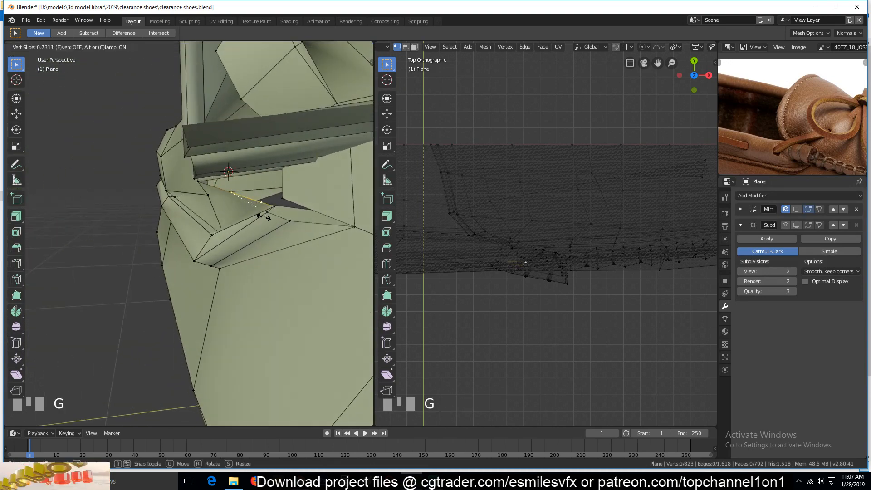
click(302, 235)
key(ctrl+x)
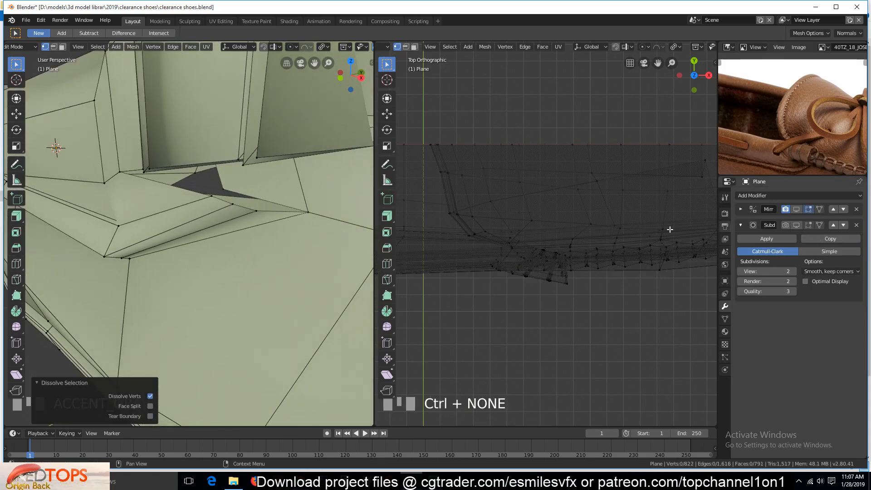
Delete the face between the collar's lower edge and the trim strip, and switch to edge selection.
key(3)
click(103, 195)
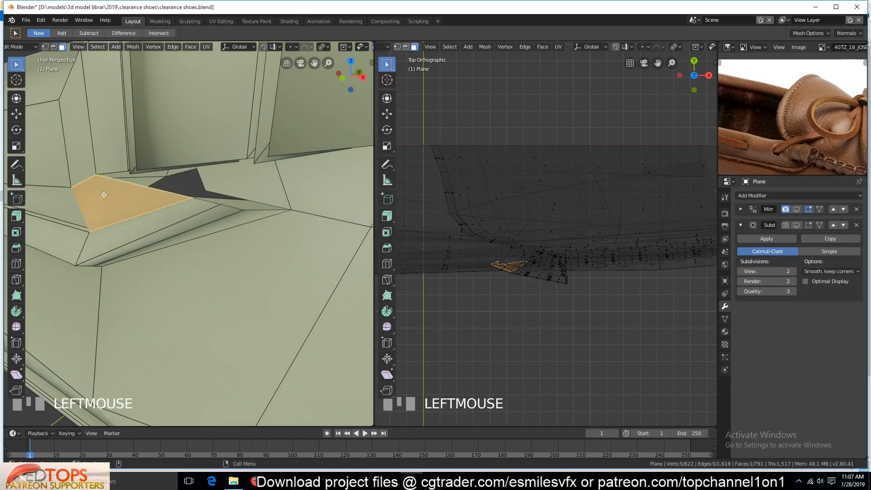
key(x)
click(103, 195)
key(grave)
key(2)
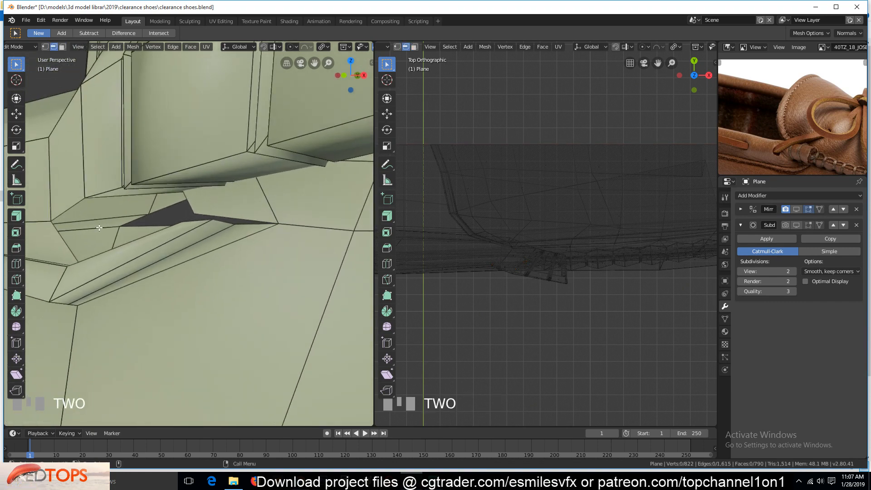
Rebuild the surface between the collar's lower edge and the trim strip with two new faces.
key(grave)
shift+middle_drag(123, 279, 349, 287)
key(grave)
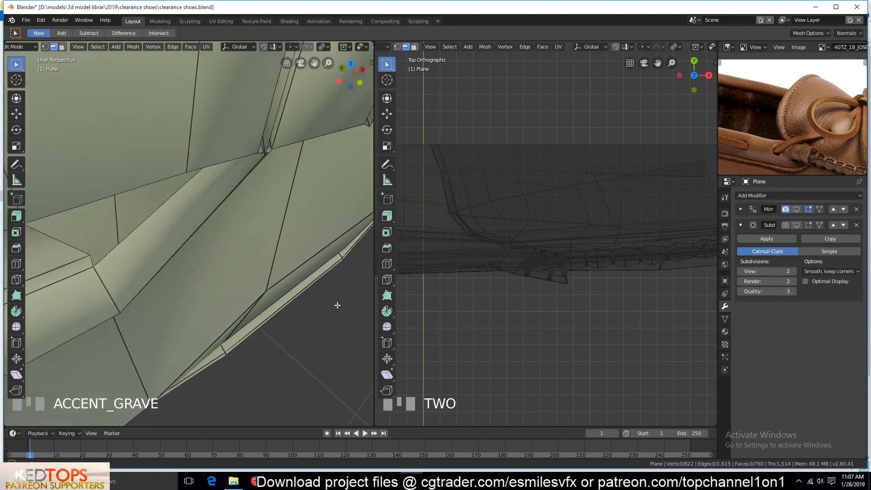
click(145, 230)
shift+click(165, 195)
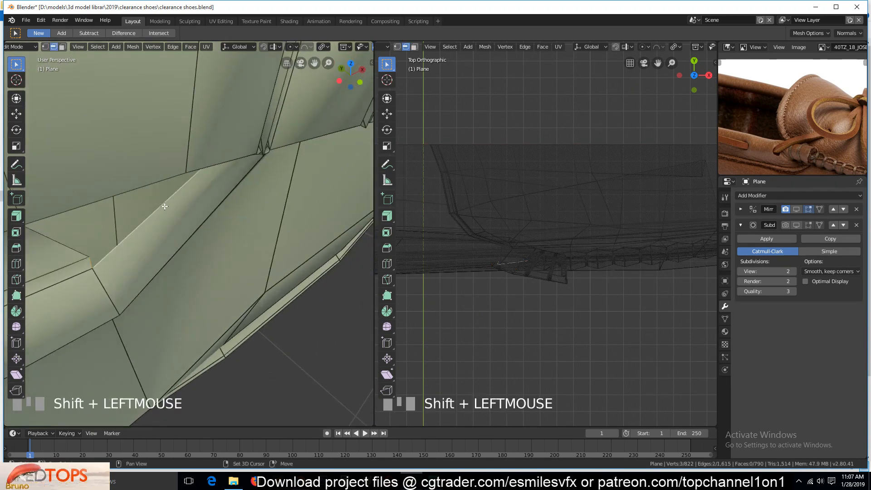
key(f)
key(grave)
click(183, 219)
key(grave)
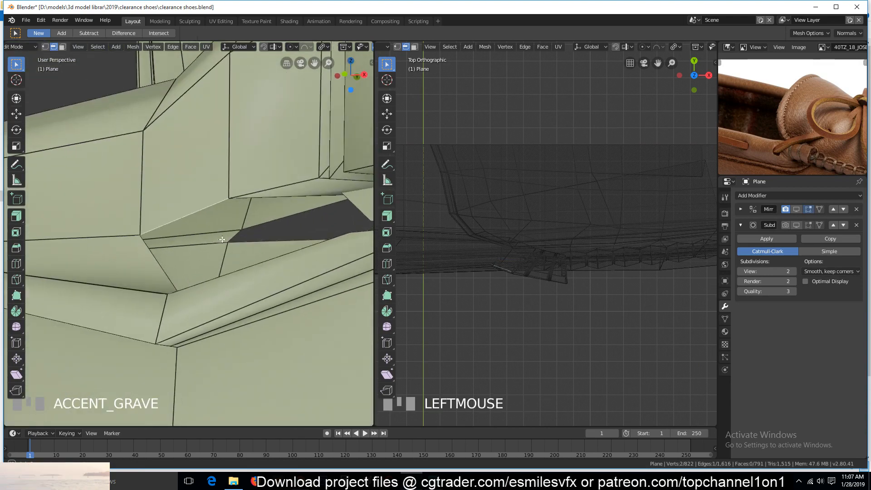
key(f)
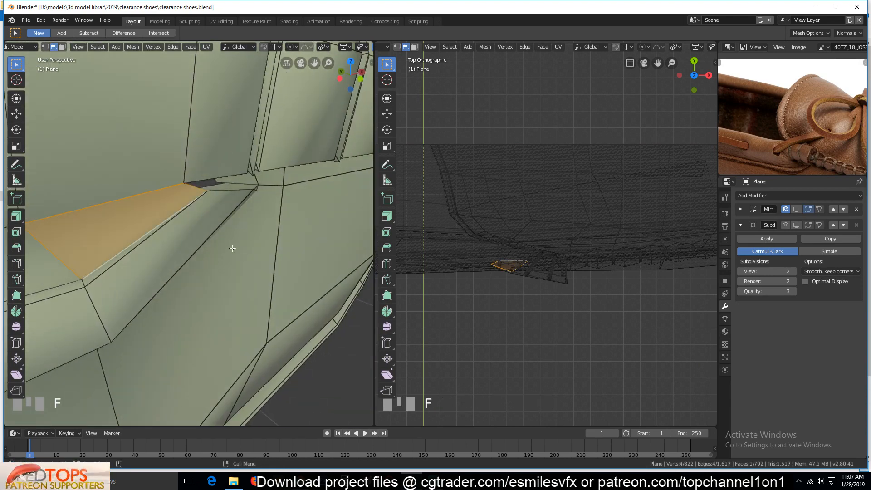
Fill the narrow opening under the collar band with a triangular face built from two neighbouring edges.
key(grave)
middle_drag(160, 231, 175, 296)
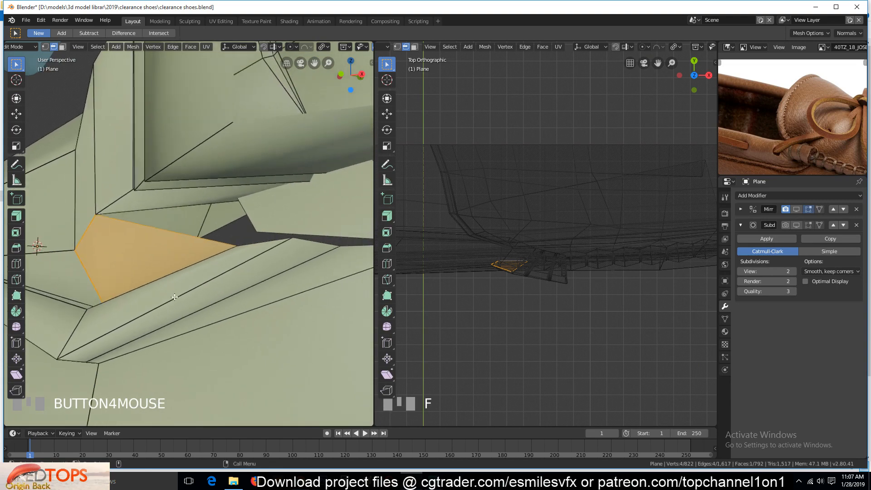
key(grave)
click(191, 226)
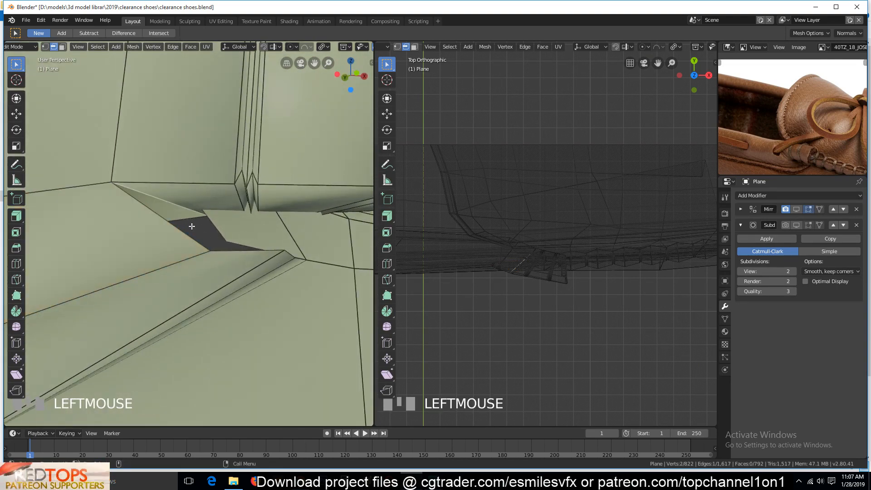
shift+click(225, 248)
key(f)
key(grave)
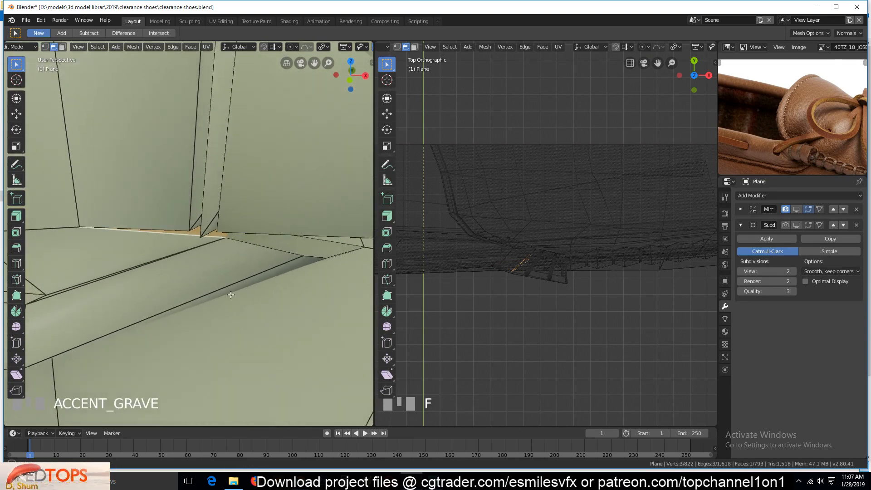
Close the remaining opening at the trim strip's front tip with a four-sided face and a triangular face.
click(263, 291)
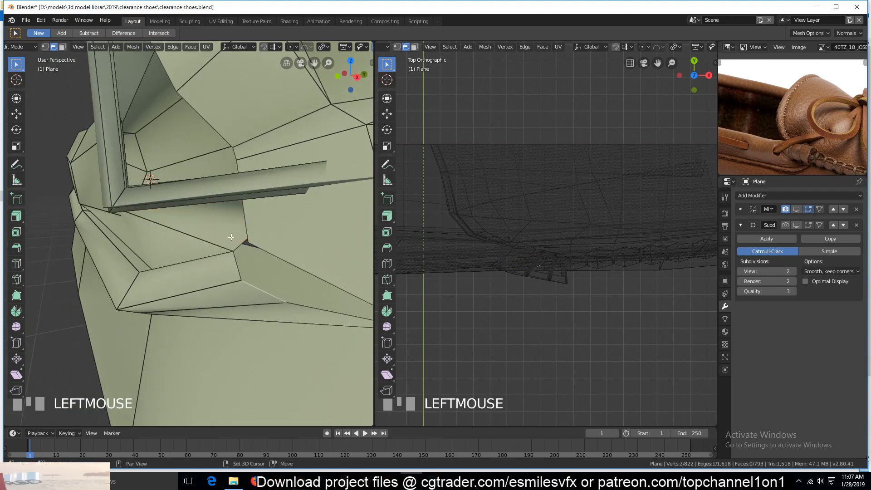
shift+click(237, 240)
key(f)
key(grave)
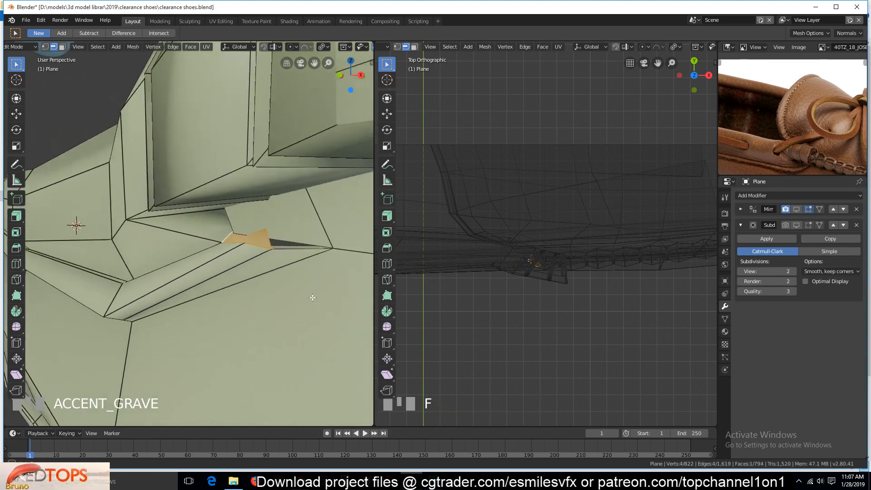
click(262, 247)
shift+click(286, 260)
key(f)
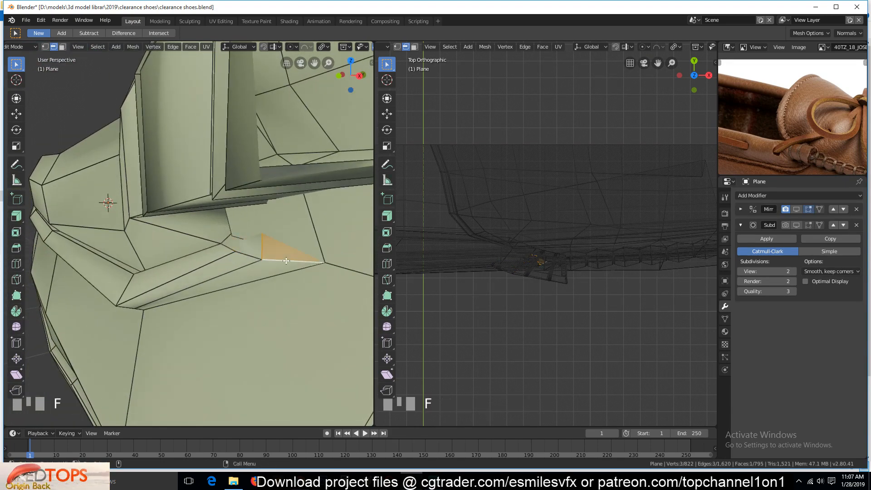
Save the file, turn on the subdivision preview and inspect the closed gap.
key(Tab)
scroll(124, 263, down, 2)
key(grave)
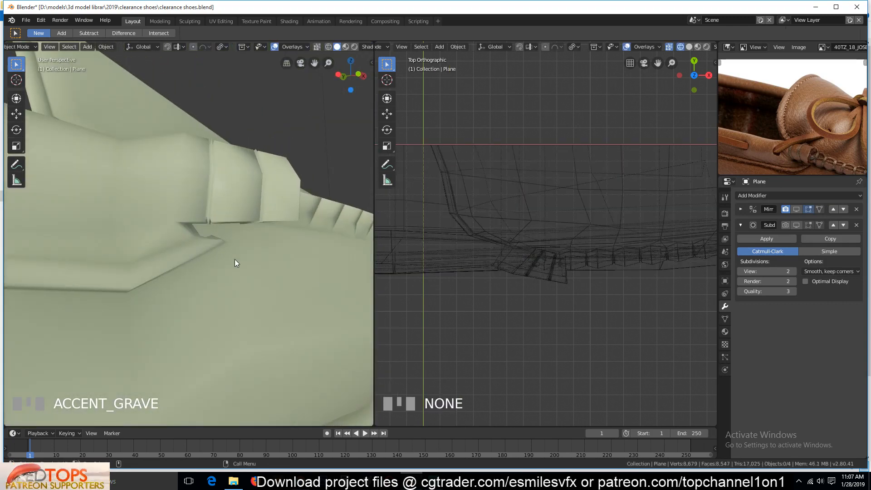
key(ctrl+s)
click(796, 225)
key(grave)
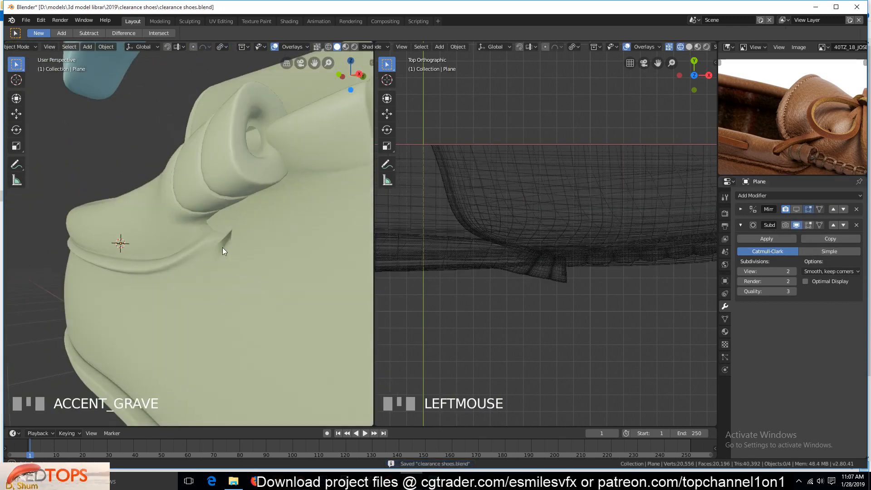
middle_drag(254, 241, 148, 260)
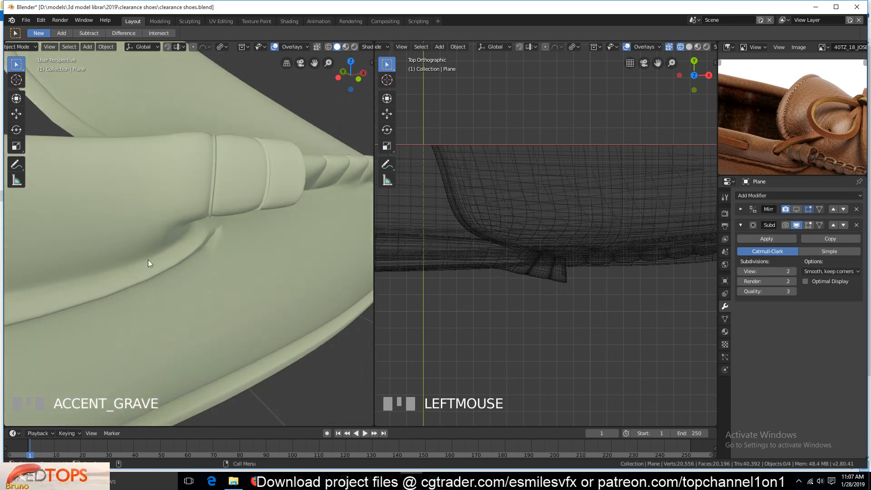
middle_drag(220, 220, 200, 244)
Push the vertex beside the trim strip's front tip inwards with a Shrink/Fatten offset of -0.037.
click(241, 225)
key(Tab)
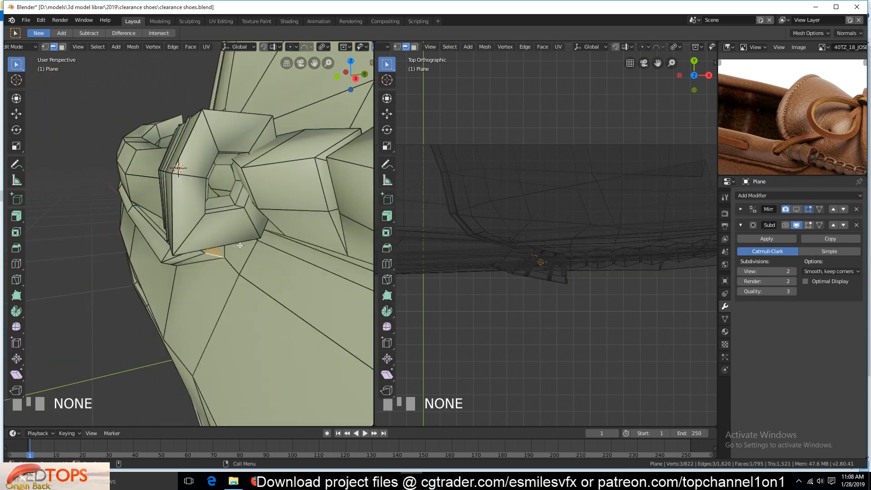
scroll(210, 236, up, 5)
key(1)
click(209, 235)
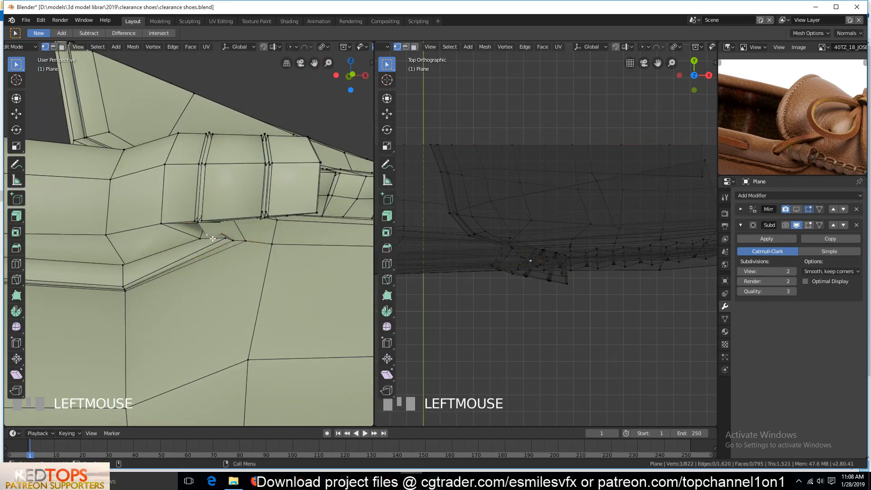
middle_drag(211, 235, 267, 257)
key(alt+s)
click(269, 265)
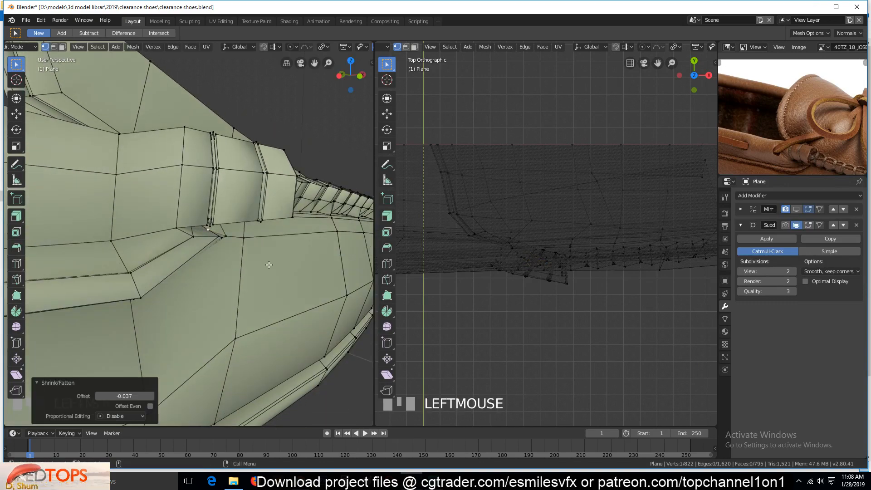
Return to Object Mode with nothing selected, turn the mirror preview back on and save the file.
key(Tab)
scroll(184, 269, down, 8)
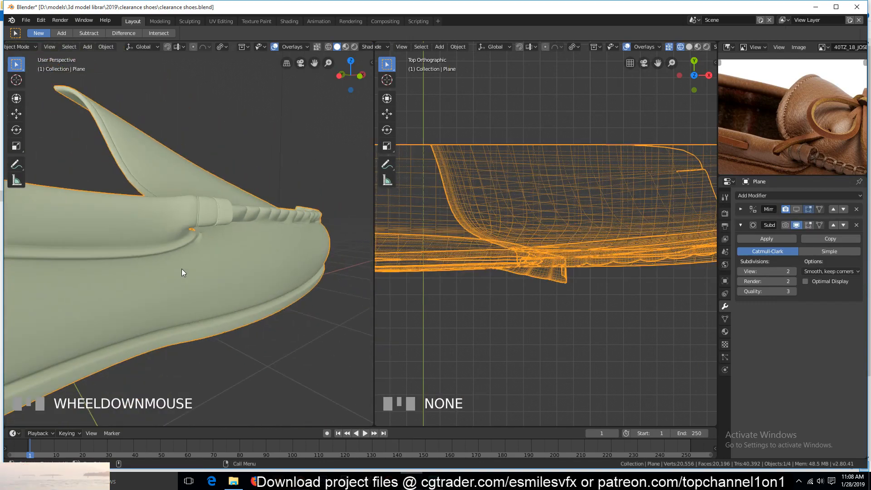
key(alt+a)
middle_drag(182, 235, 78, 264)
scroll(129, 254, down, 2)
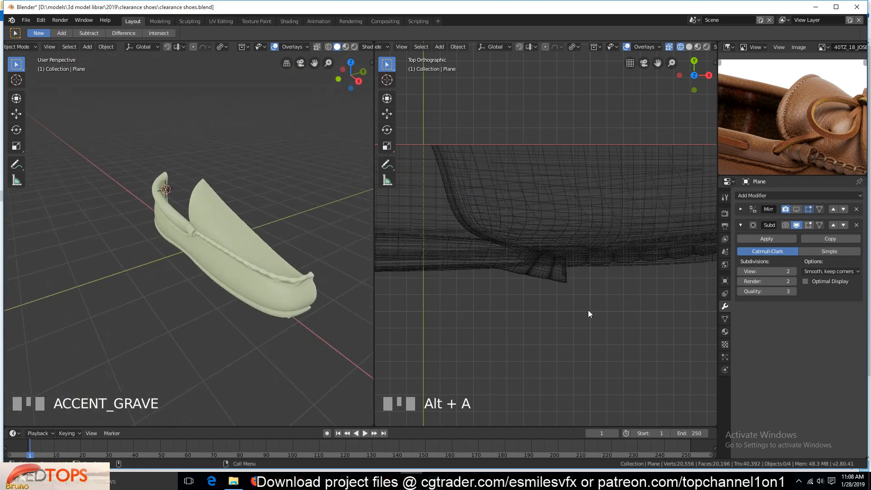
click(797, 210)
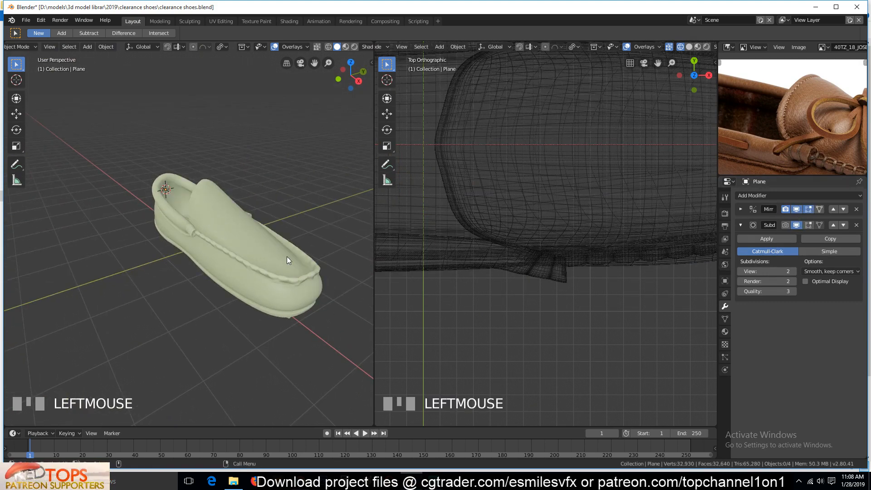
key(ctrl+s)
In Edit Mode, select the pinched edge loop poking out of the sole under the toe and show it in X-ray from the front.
key(grave)
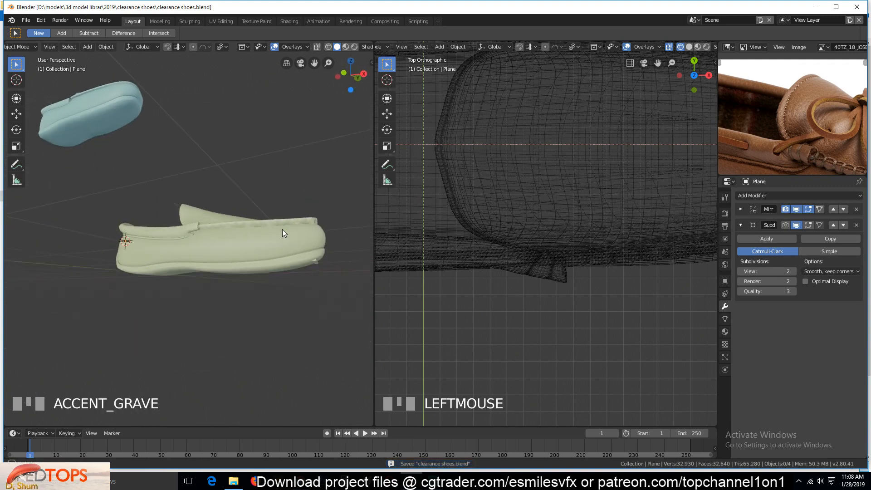
middle_drag(282, 229, 263, 229)
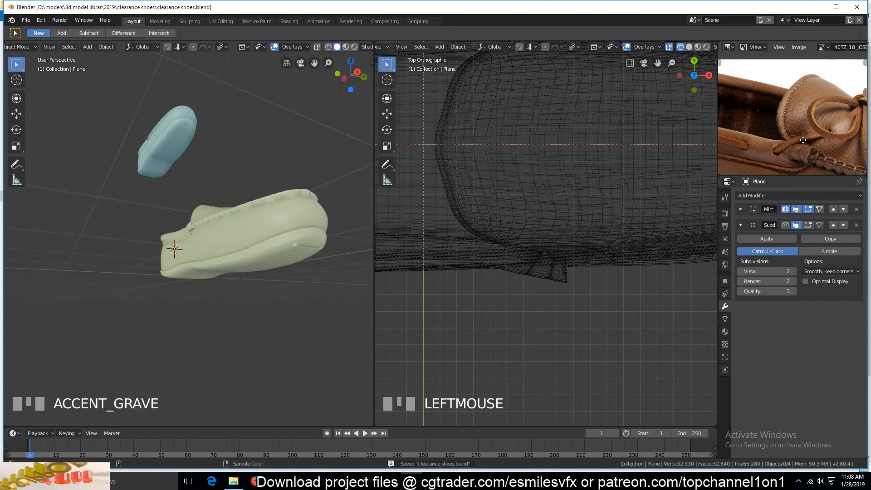
middle_drag(803, 140, 851, 78)
scroll(330, 266, up, 3)
middle_drag(331, 267, 196, 261)
key(Tab)
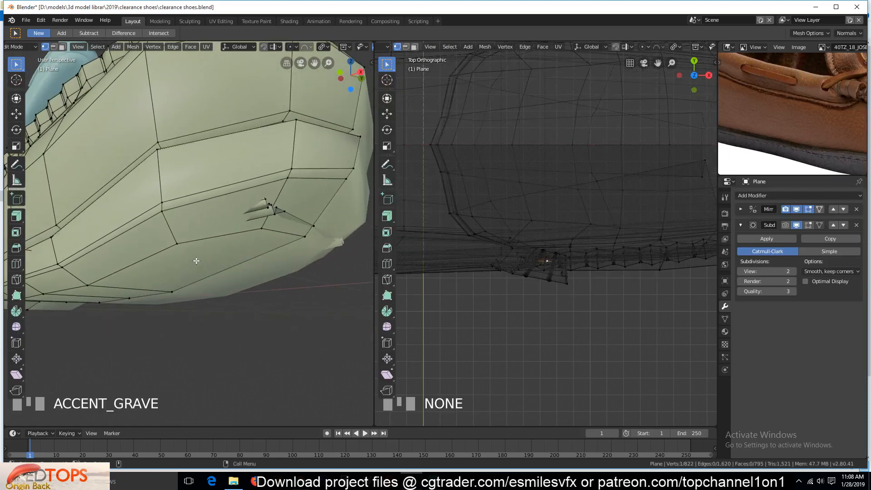
alt+click(272, 208)
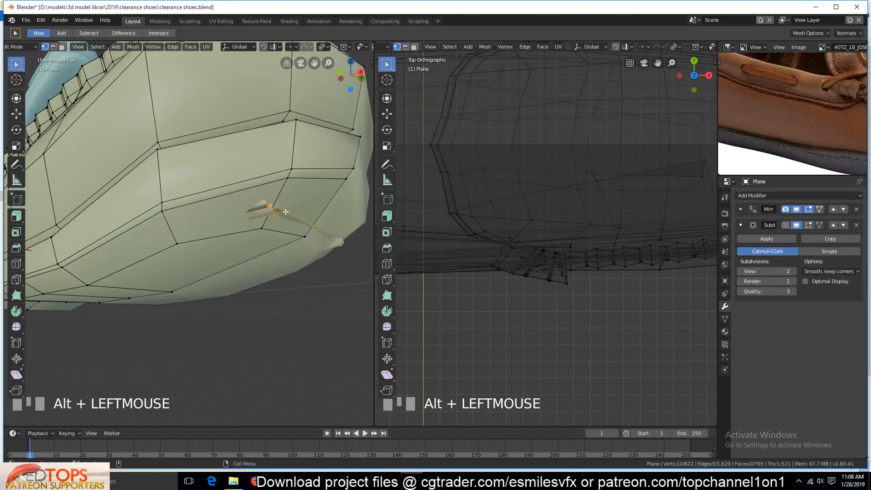
key(KP_1)
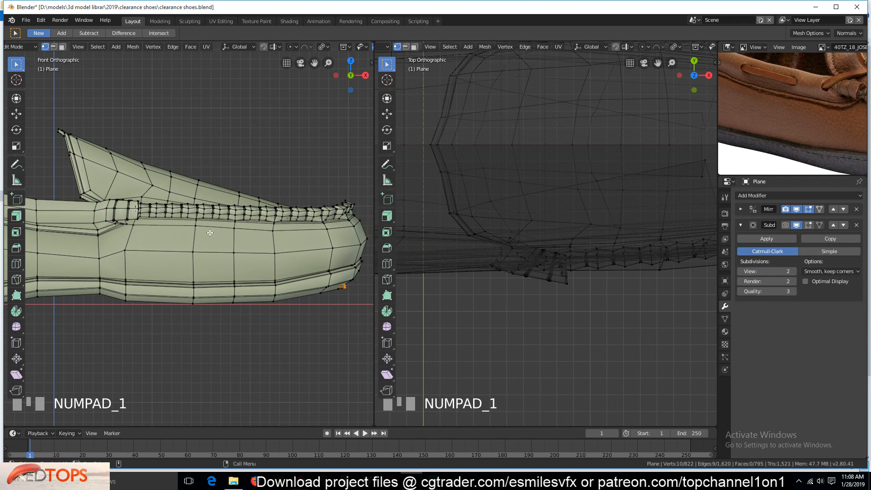
key(alt+z)
Switch the transform pivot point to Median Point.
key(s)
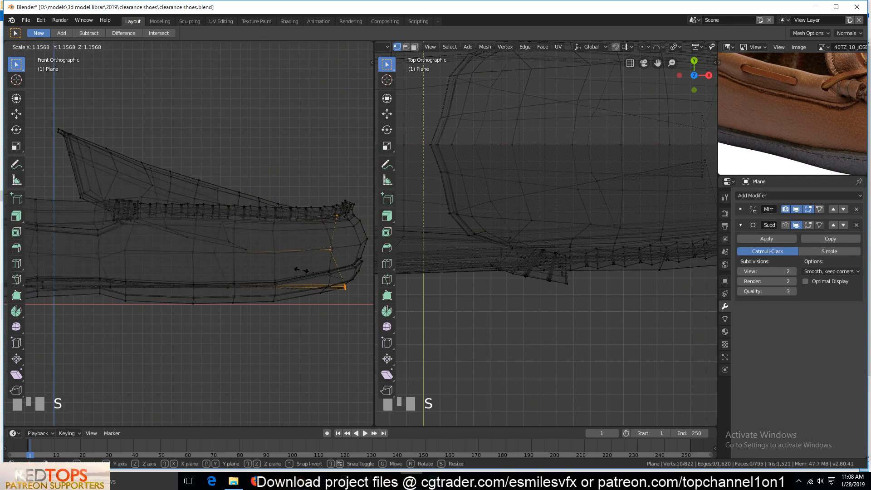
right_click(309, 287)
scroll(359, 48, down, 4)
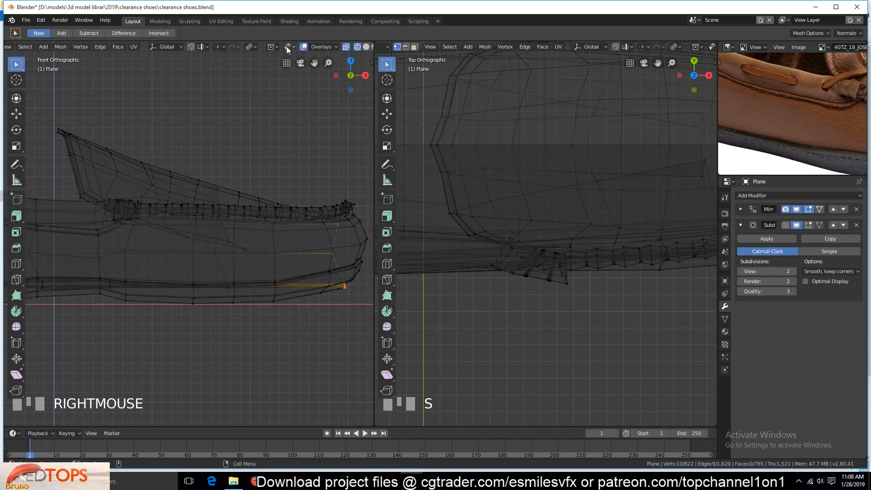
click(323, 48)
mouse_move(249, 47)
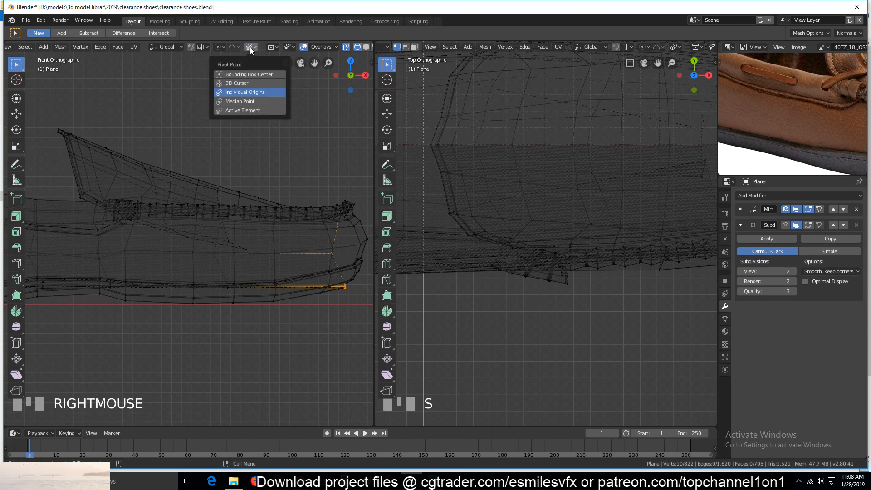
click(243, 100)
Scale the selected loop to 0.542 and move it up inside the toe, about -0.0185 m in X and 0.1017 m in Z.
key(s)
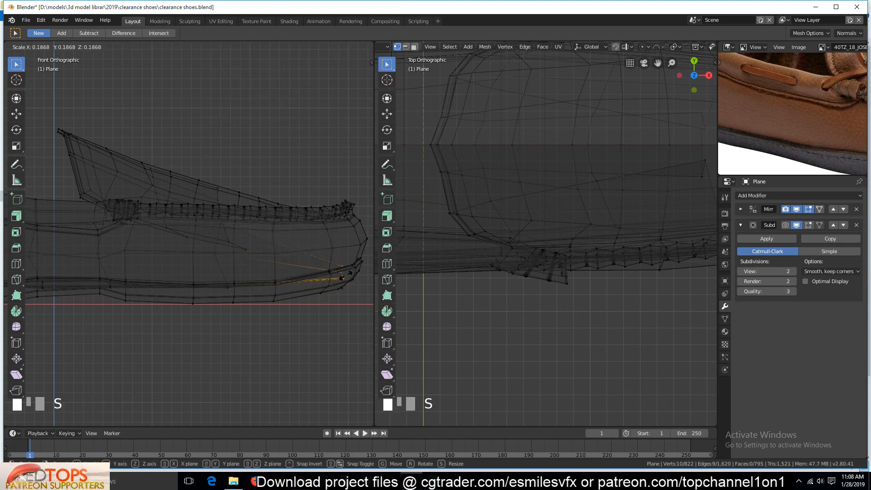
right_click(342, 277)
key(s)
click(352, 299)
key(g)
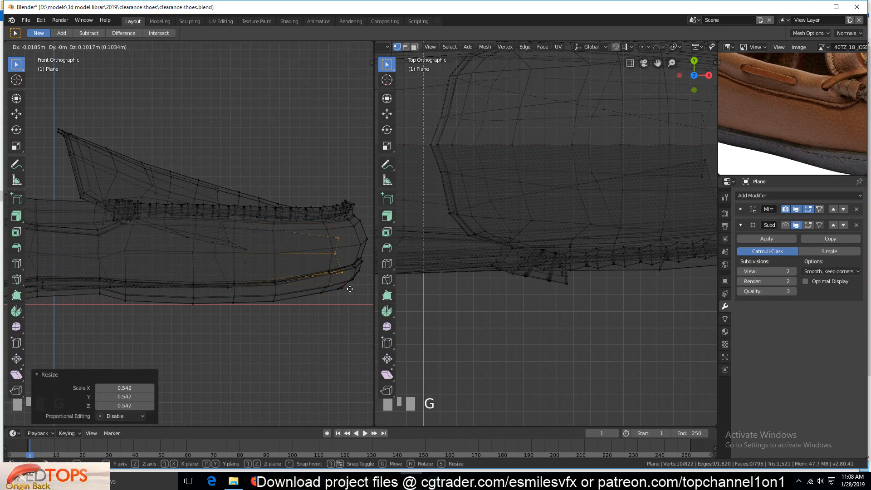
click(350, 289)
Return to Object Mode with solid shading, check the toe's sole and save the file.
key(Tab)
key(z)
click(414, 304)
scroll(189, 269, down, 5)
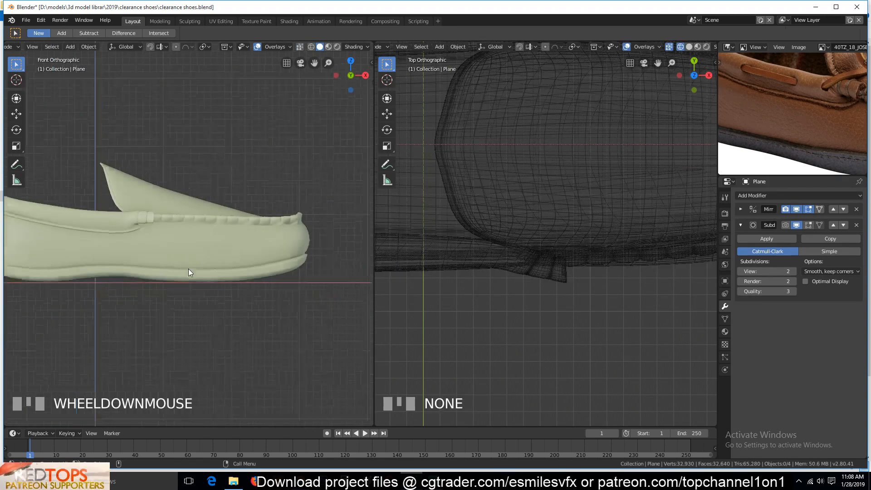
mouse_move(189, 269)
middle_down()
mouse_move(257, 295)
mouse_move(267, 278)
mouse_move(185, 240)
mouse_move(133, 302)
mouse_move(194, 171)
mouse_move(175, 239)
middle_up()
key(ctrl+s)
Inspect the shoe's mesh in Edit Mode from below and from the front, then return to Object Mode and save the file.
key(KP_1)
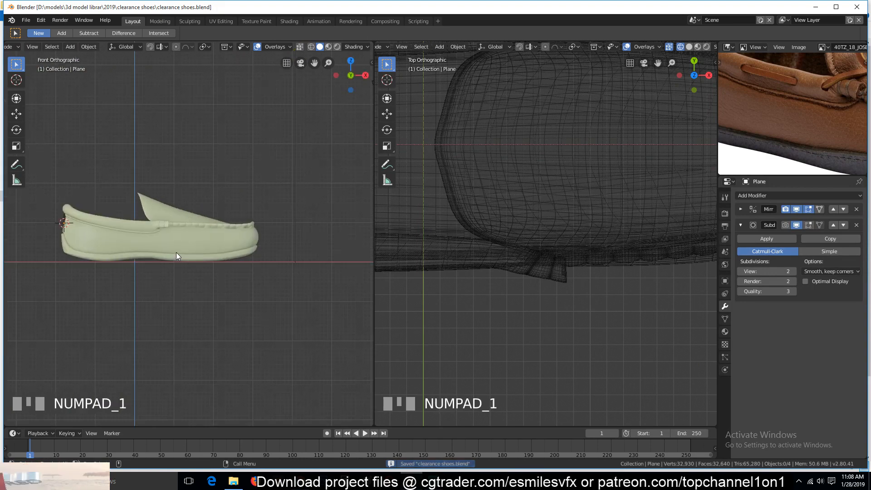
scroll(270, 245, up, 5)
key(Tab)
middle_drag(294, 257, 191, 215)
scroll(282, 184, down, 4)
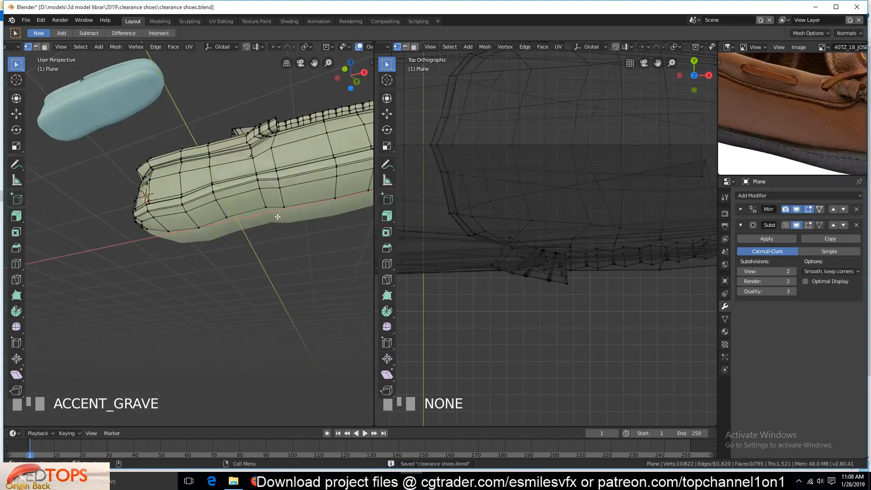
key(KP_1)
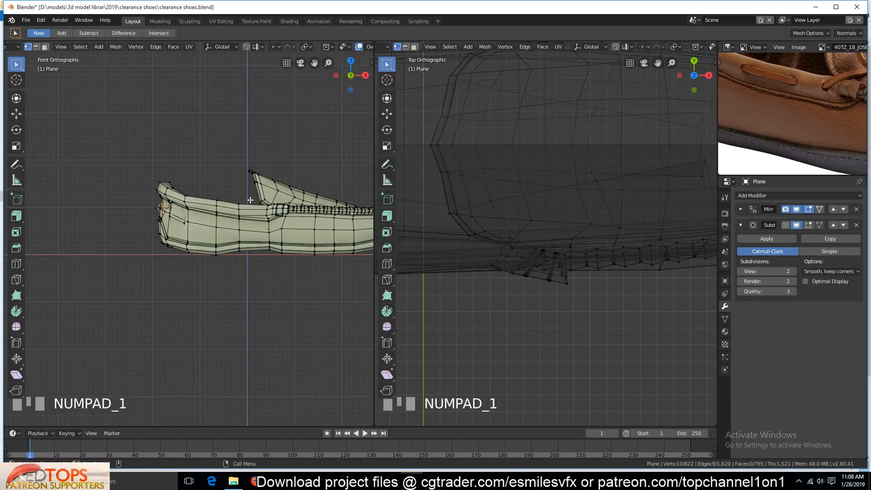
key(Tab)
key(ctrl+s)
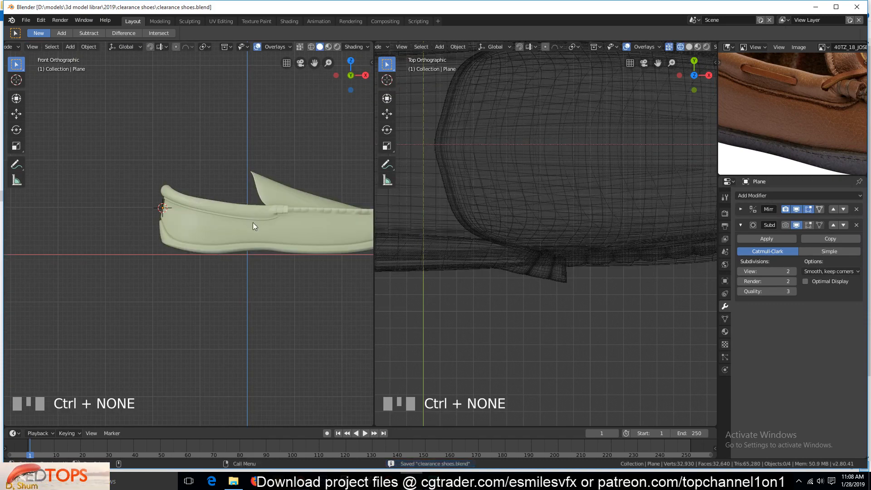